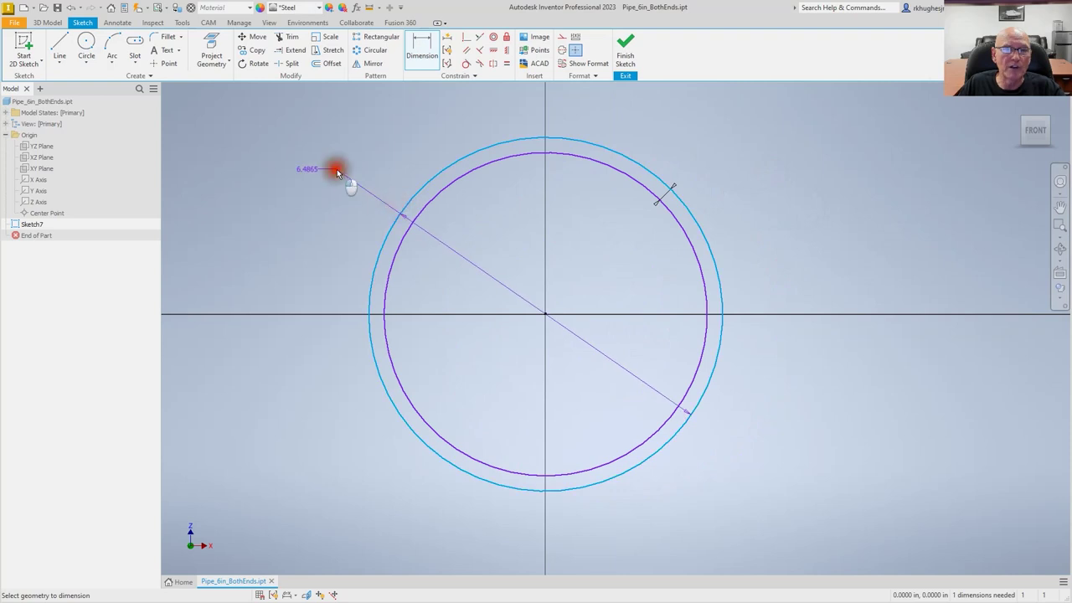
Step: Set the outer circle's diameter to 6.625 in and finish the pipe profile sketch
{"action": "key", "text": "Return"}
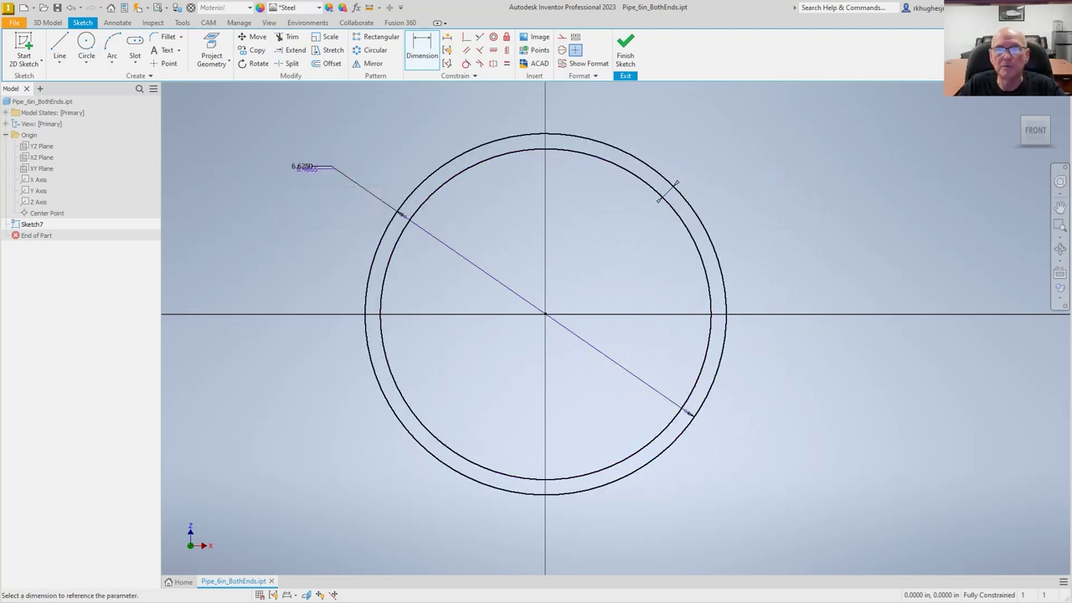
{"action": "left_click", "coordinate": [625, 48]}
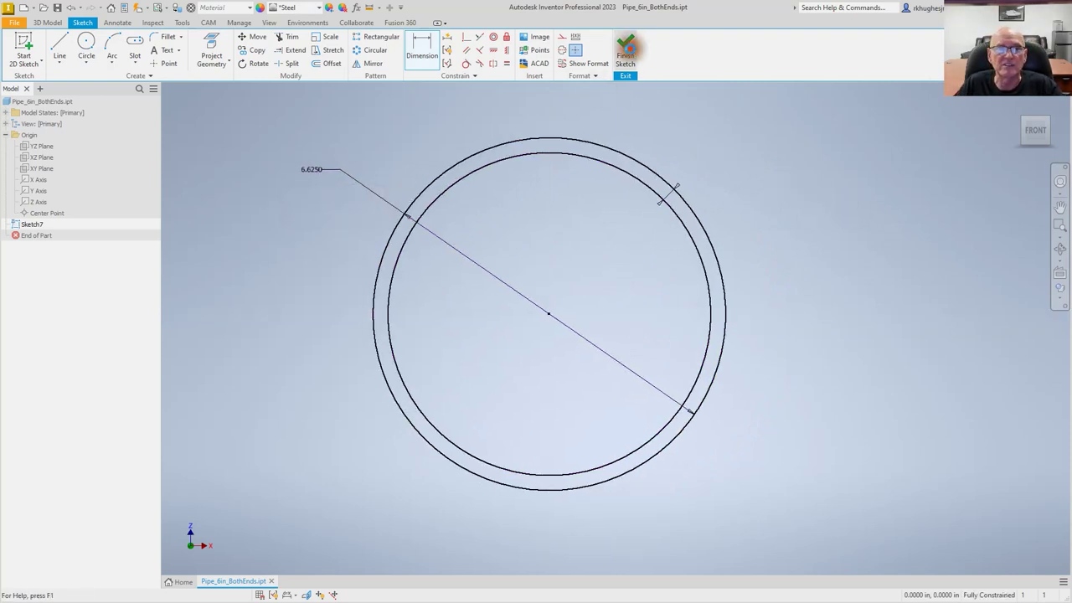
Step: Extrude the ring between the two circles symmetrically to a total length of 86 in
{"action": "scroll", "coordinate": [787, 298], "scroll_direction": "up", "scroll_amount": 5}
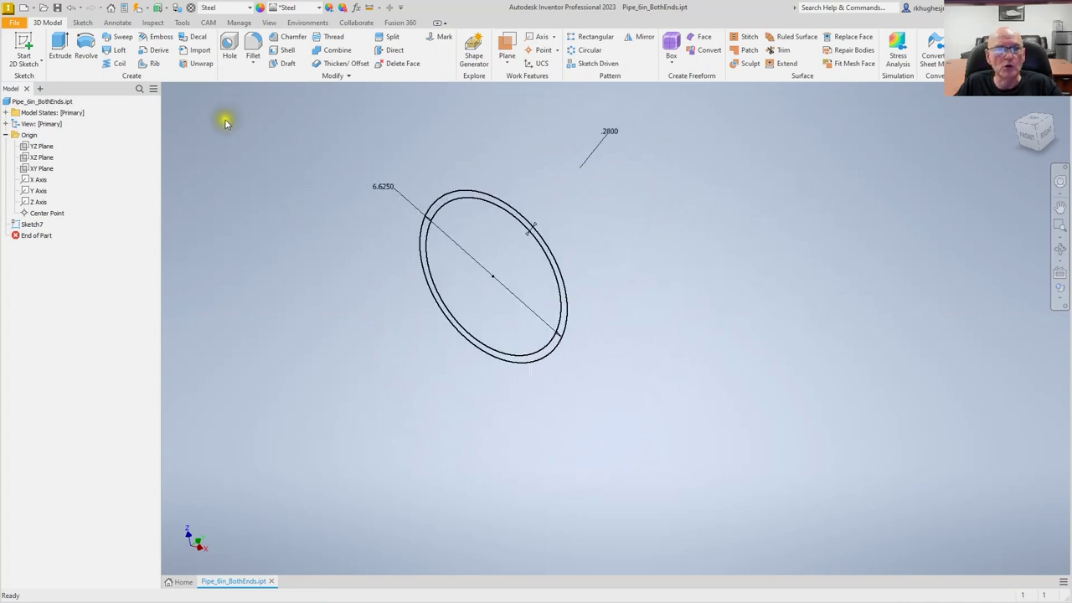
{"action": "left_click", "coordinate": [59, 46]}
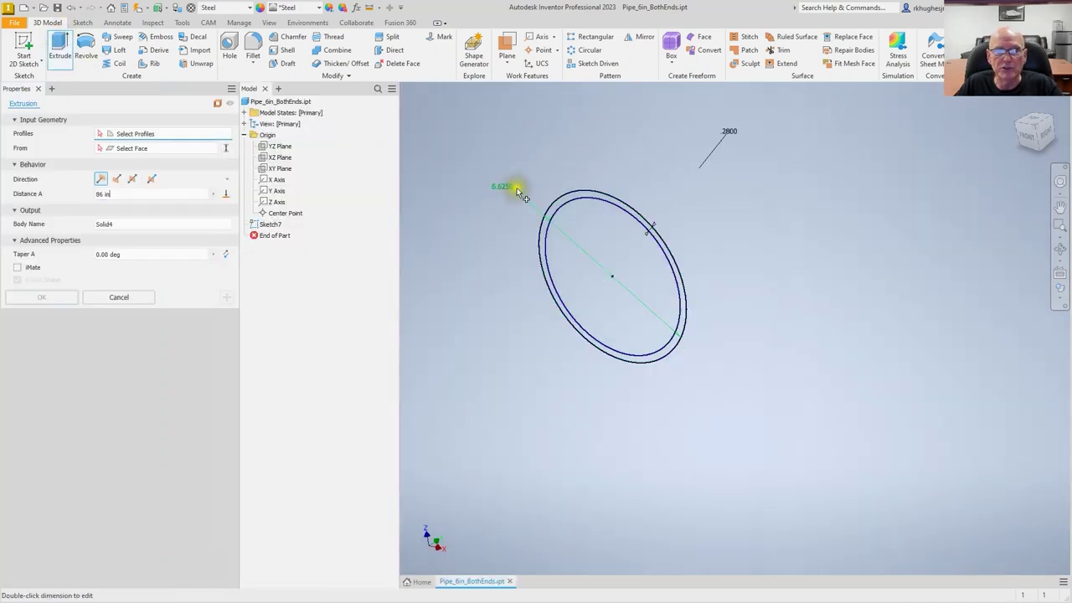
{"action": "scroll", "coordinate": [576, 205], "scroll_direction": "up", "scroll_amount": 5}
{"action": "left_click", "coordinate": [577, 195]}
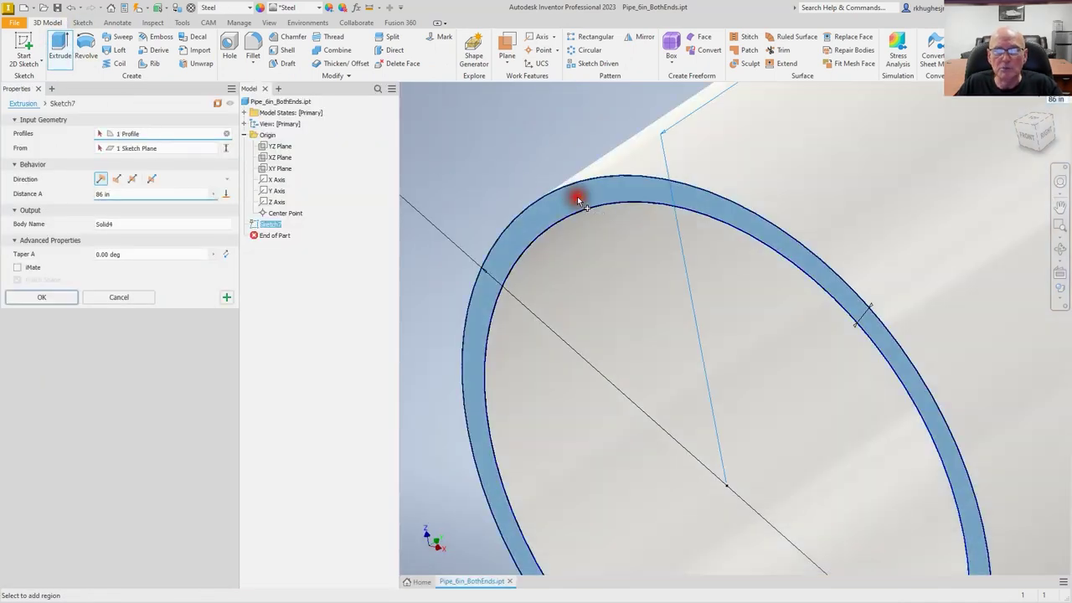
{"action": "left_click", "coordinate": [132, 179]}
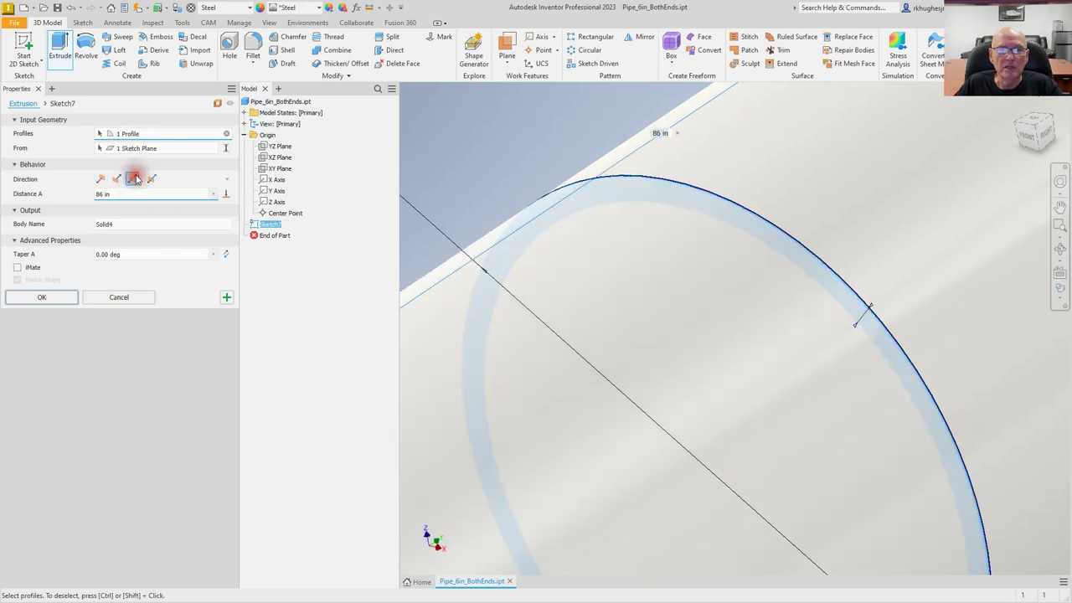
{"action": "left_click", "coordinate": [131, 198]}
{"action": "left_click", "coordinate": [63, 195]}
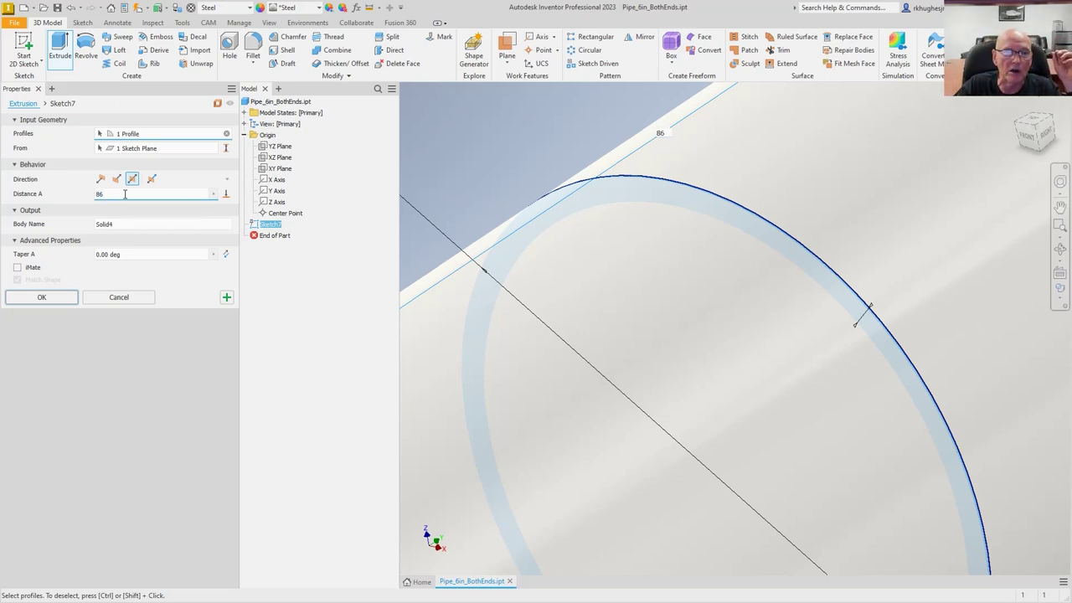
{"action": "key", "text": "Return"}
{"action": "scroll", "coordinate": [690, 410], "scroll_direction": "up", "scroll_amount": 5}
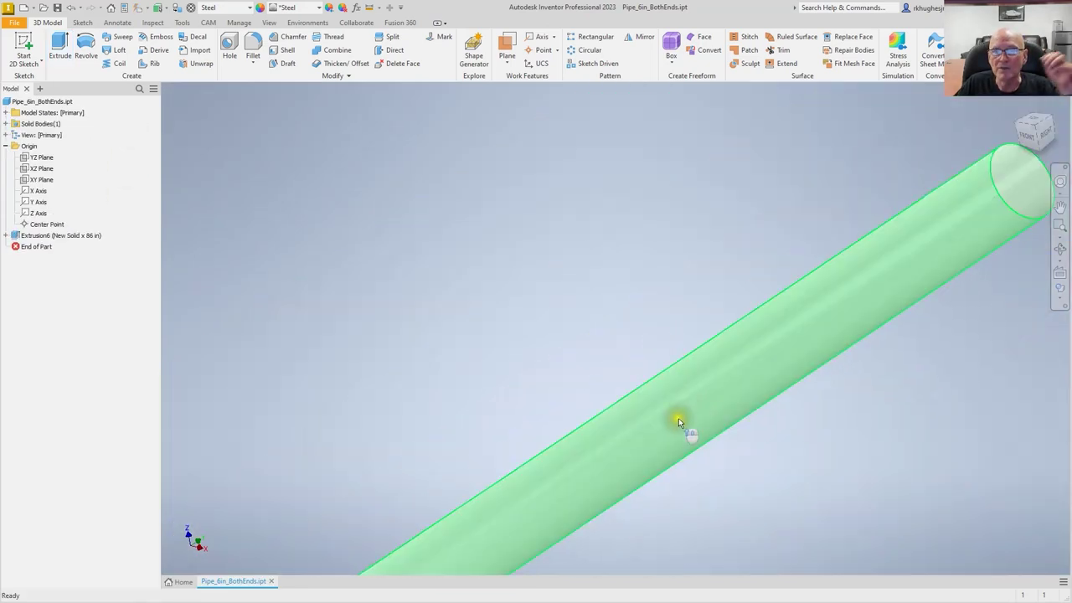
{"action": "scroll", "coordinate": [678, 418], "scroll_direction": "up", "scroll_amount": 2}
{"action": "mouse_move", "coordinate": [680, 433]}
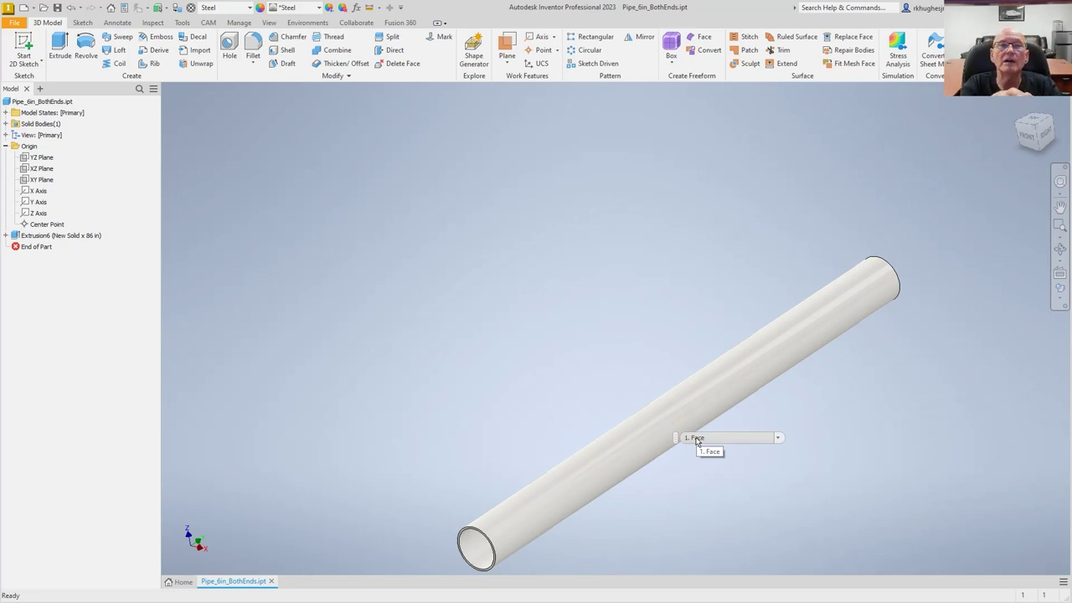
Step: Start a sketch on the XY plane and slice the graphics to expose the pipe's section at its near end
{"action": "middle_click_drag", "start_coordinate": [650, 490], "coordinate": [629, 376]}
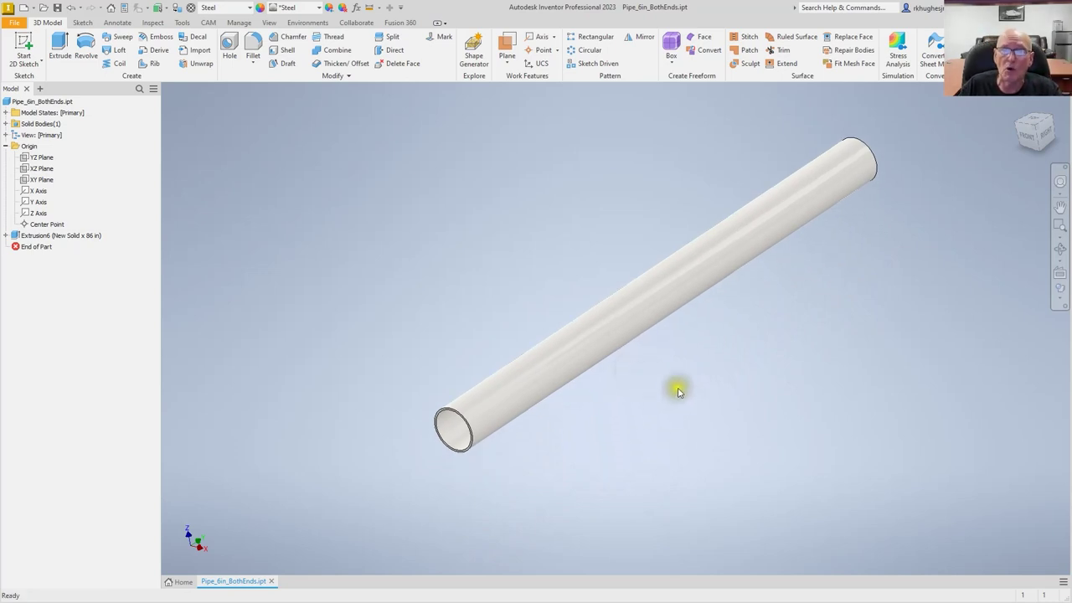
{"action": "left_click_drag", "start_coordinate": [608, 402], "coordinate": [717, 371]}
{"action": "middle_click_drag", "start_coordinate": [718, 371], "coordinate": [634, 394], "text": "shift"}
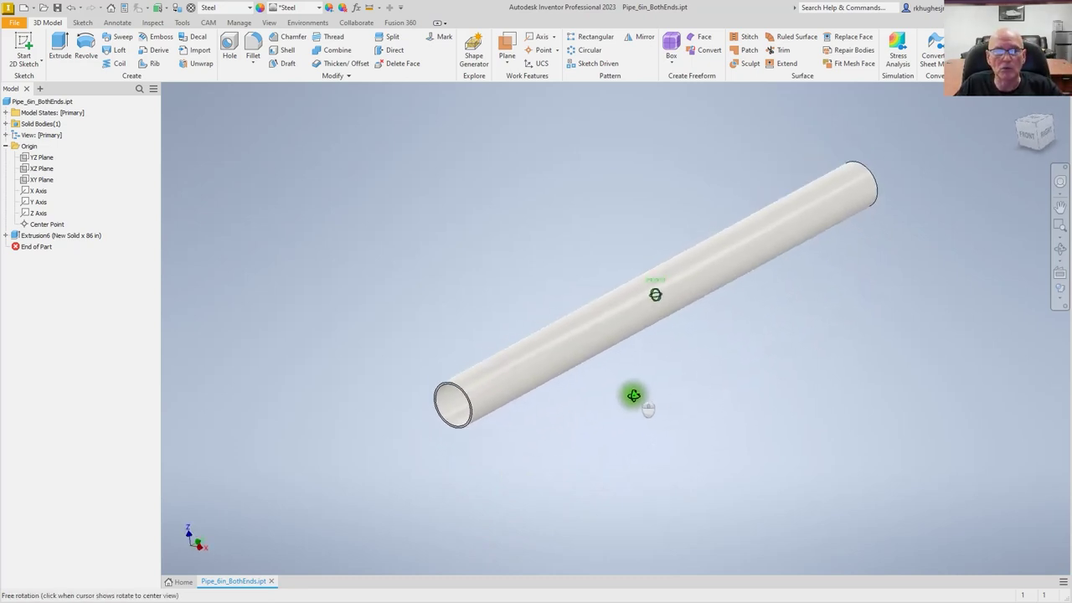
{"action": "right_click", "coordinate": [40, 179]}
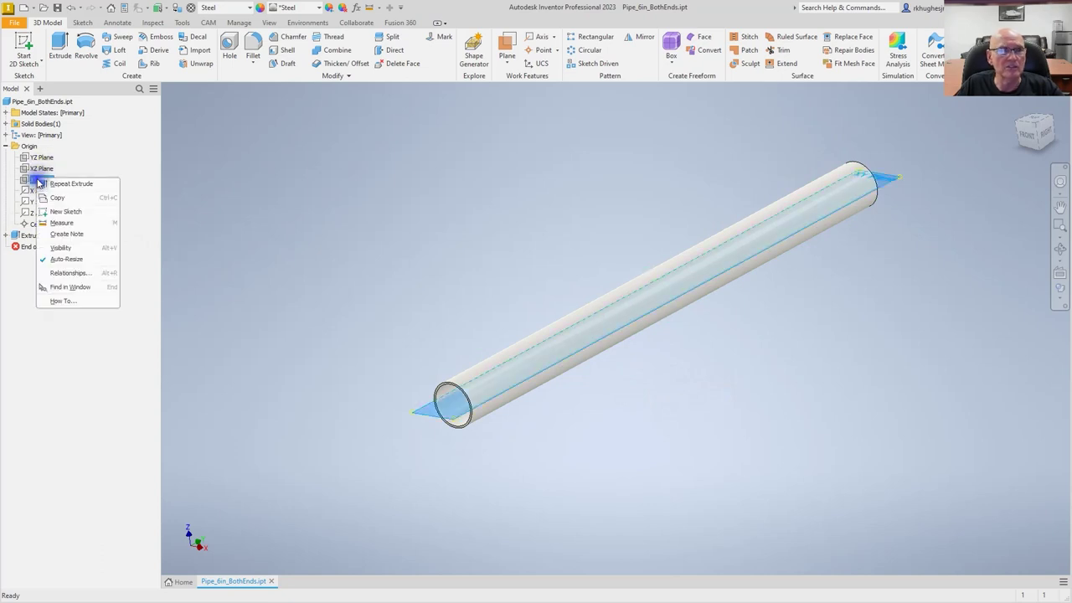
{"action": "left_click", "coordinate": [71, 212]}
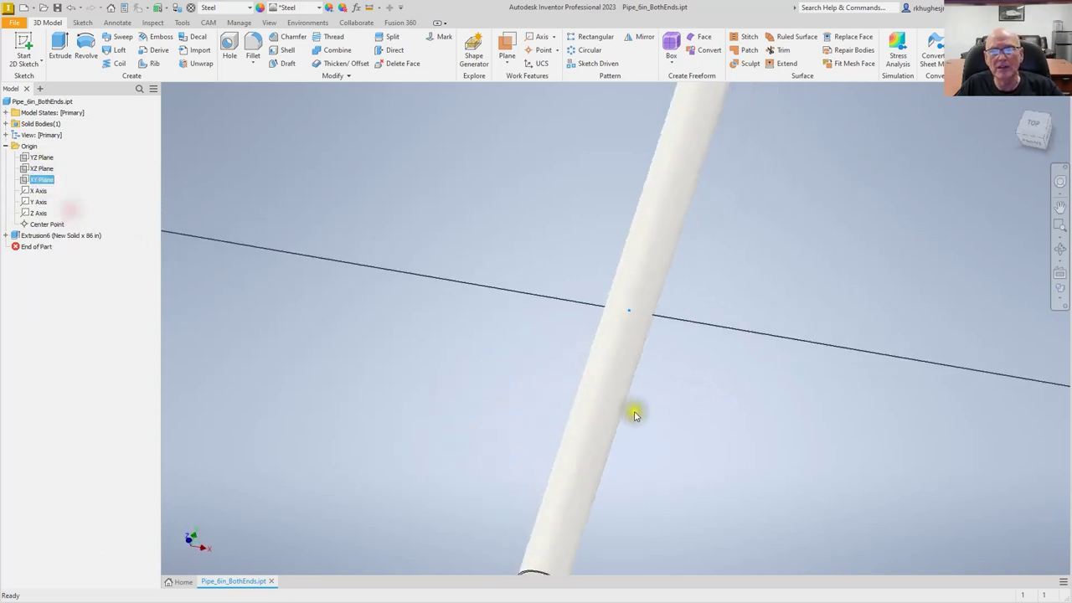
{"action": "middle_click_drag", "start_coordinate": [639, 469], "coordinate": [651, 242]}
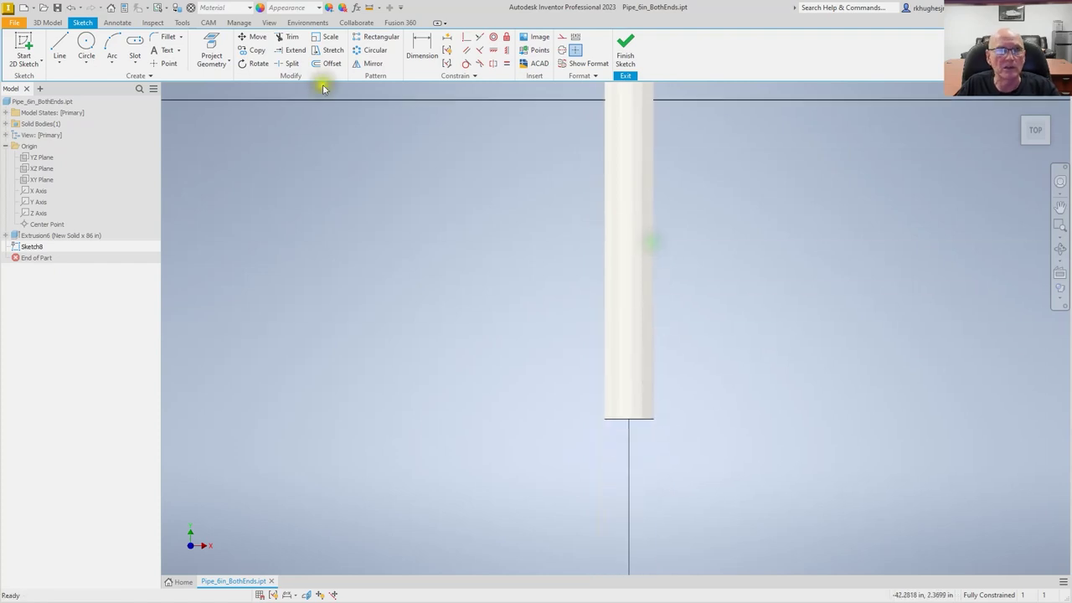
{"action": "left_click", "coordinate": [267, 23]}
{"action": "left_click", "coordinate": [132, 36]}
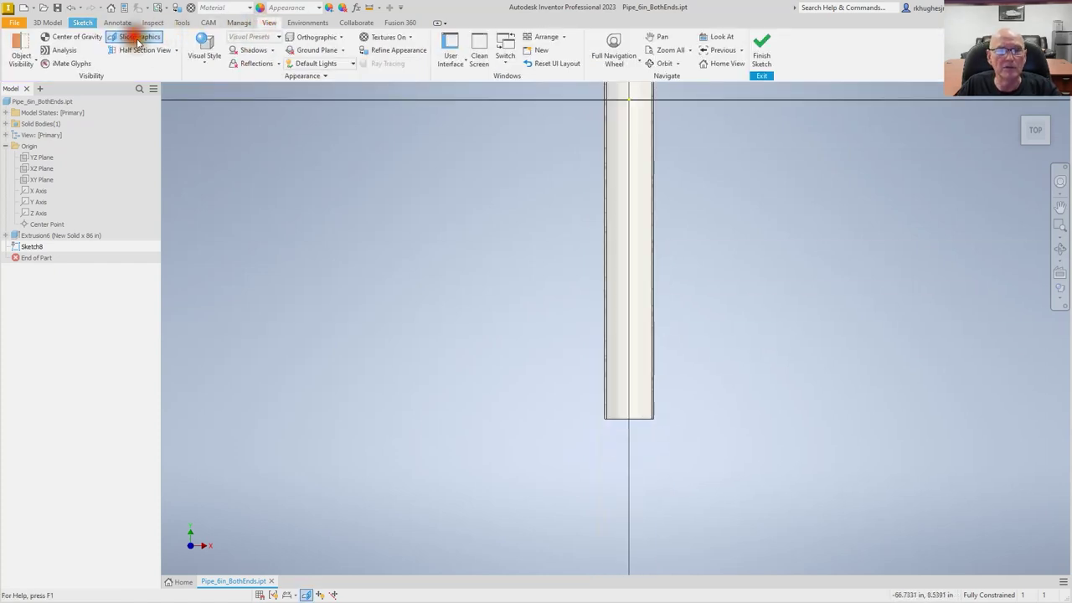
{"action": "scroll", "coordinate": [641, 422], "scroll_direction": "up", "scroll_amount": 8}
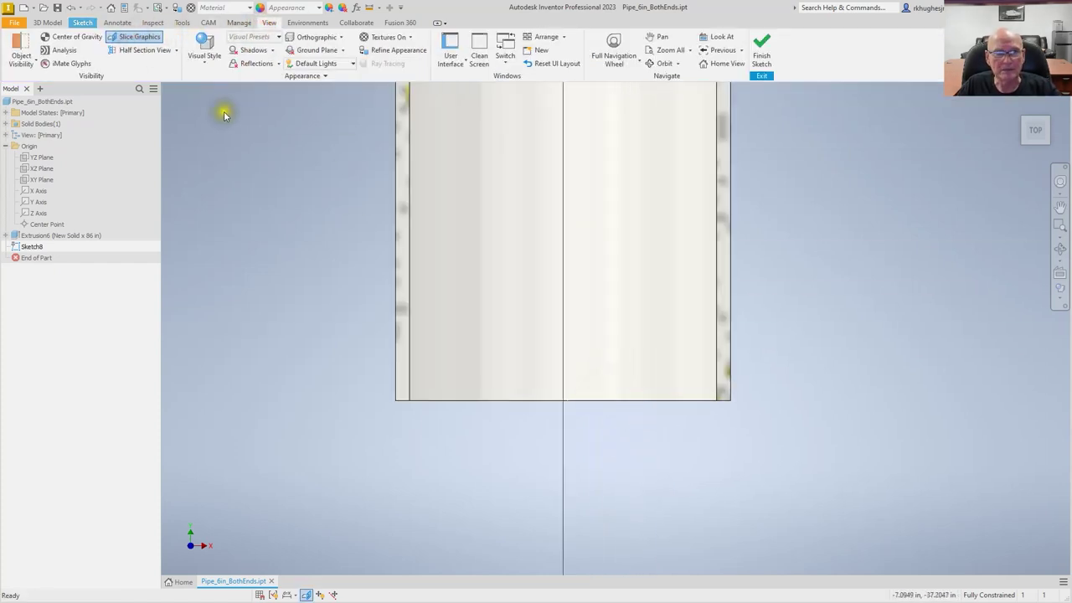
Step: Project the pipe's inner face and draw a horizontal center-point slot about 2.46 in between arc centers, centered on the pipe's end edge
{"action": "left_click", "coordinate": [84, 24]}
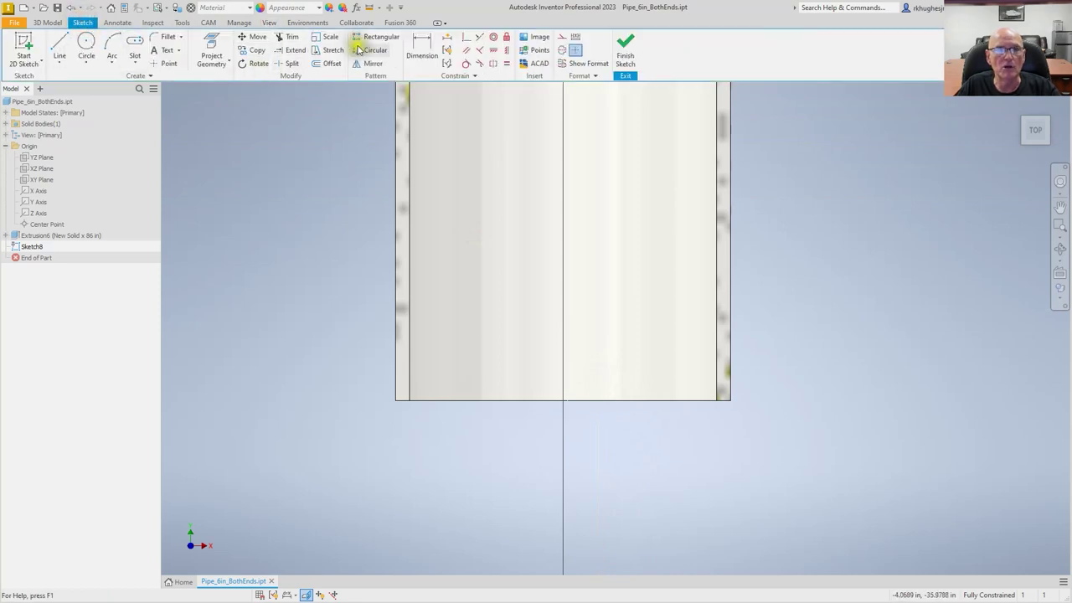
{"action": "left_click", "coordinate": [214, 43]}
{"action": "left_click", "coordinate": [491, 299]}
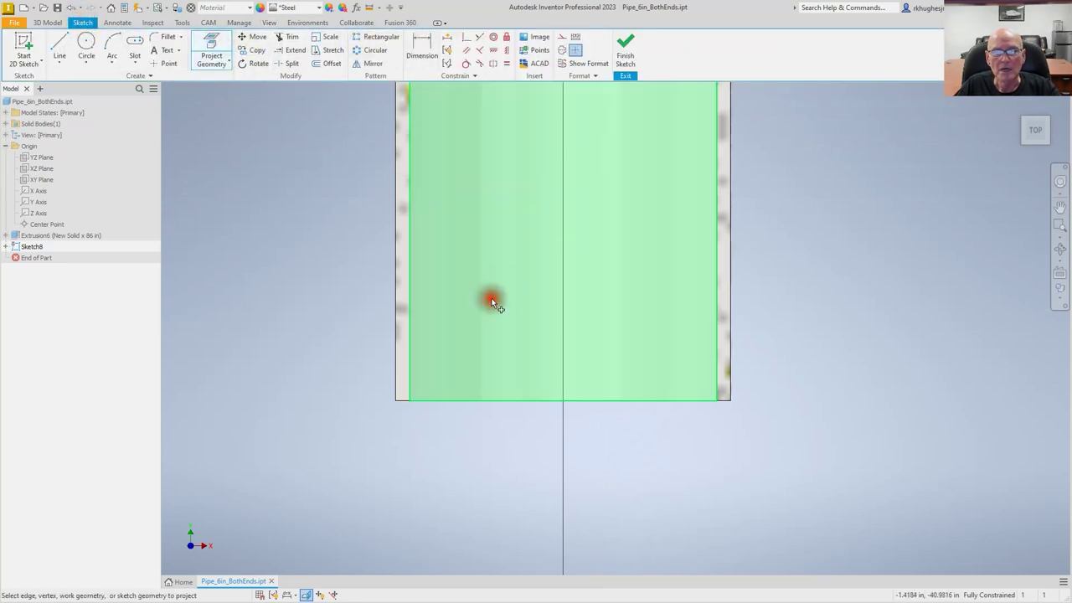
{"action": "left_click", "coordinate": [134, 42]}
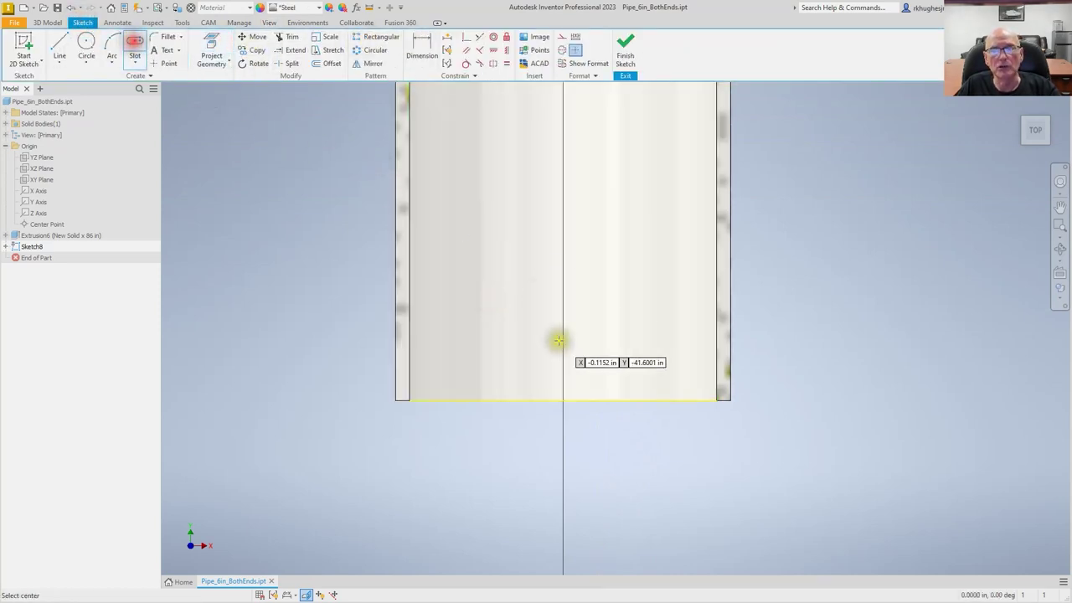
{"action": "left_click", "coordinate": [563, 400]}
{"action": "left_click", "coordinate": [625, 409]}
Step: Dimension the slot 1.75 in between arc centers and 0.3 in from its centerline to its straight side, and finish the sketch
{"action": "left_click", "coordinate": [422, 46]}
{"action": "left_click", "coordinate": [536, 431]}
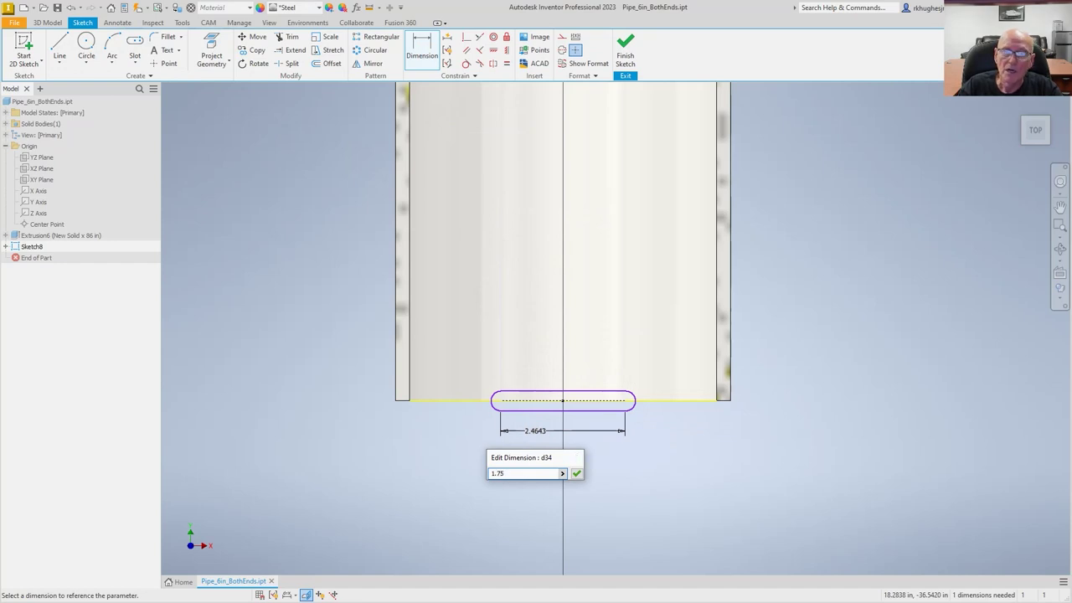
{"action": "key", "text": "Return"}
{"action": "left_click", "coordinate": [575, 400]}
{"action": "left_click", "coordinate": [576, 390]}
{"action": "left_click", "coordinate": [655, 352]}
{"action": "type", "text": ".3"}
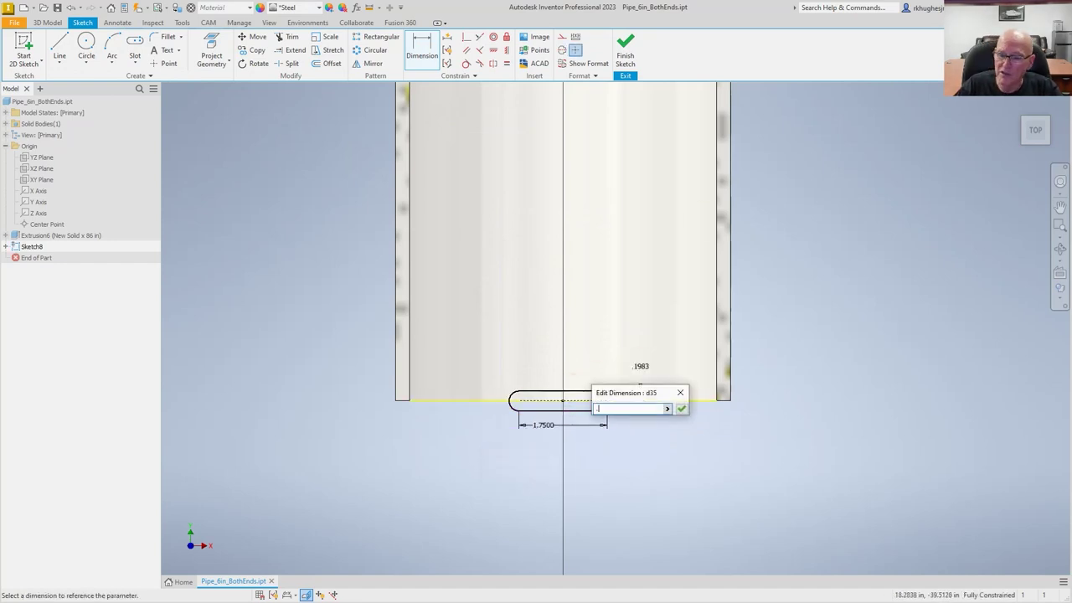
{"action": "key", "text": "Return"}
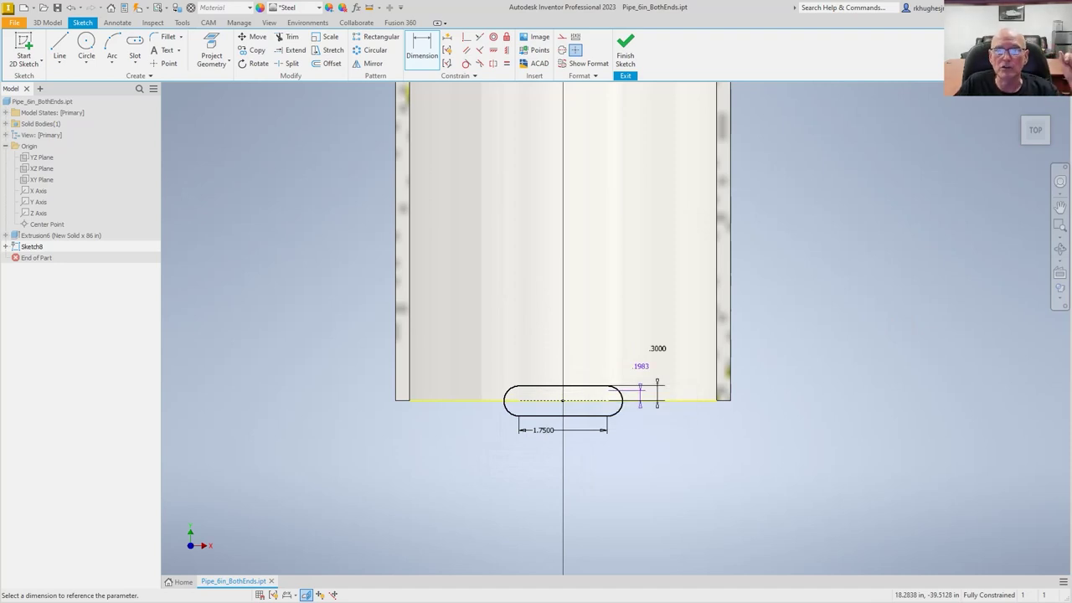
{"action": "left_click", "coordinate": [628, 50]}
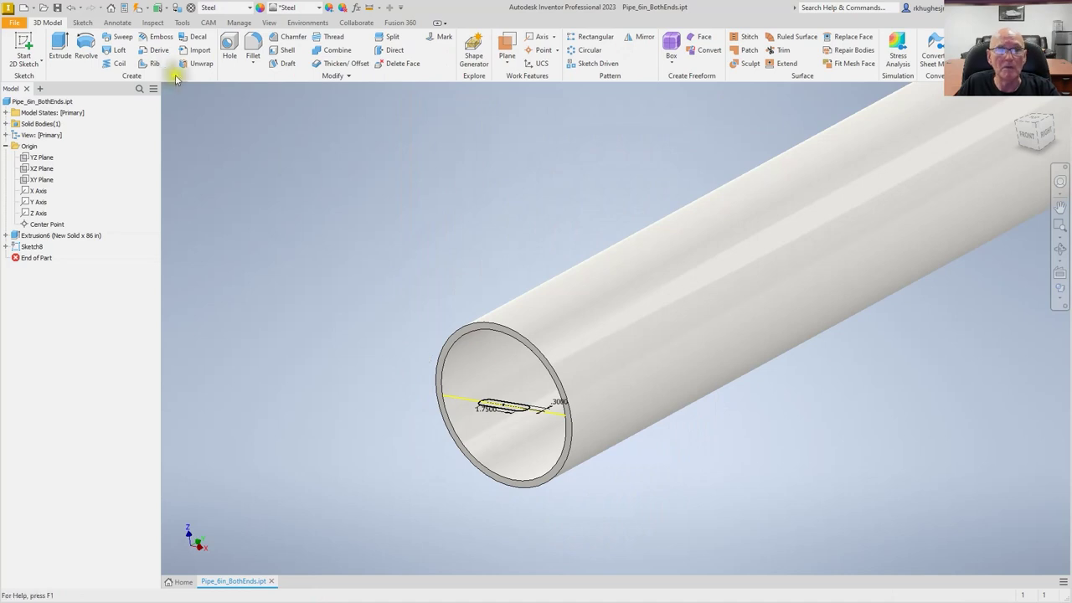
Step: Extrude both slot regions 86 in in the default direction and change the extrusion's Boolean operation to Cut
{"action": "left_click", "coordinate": [57, 44]}
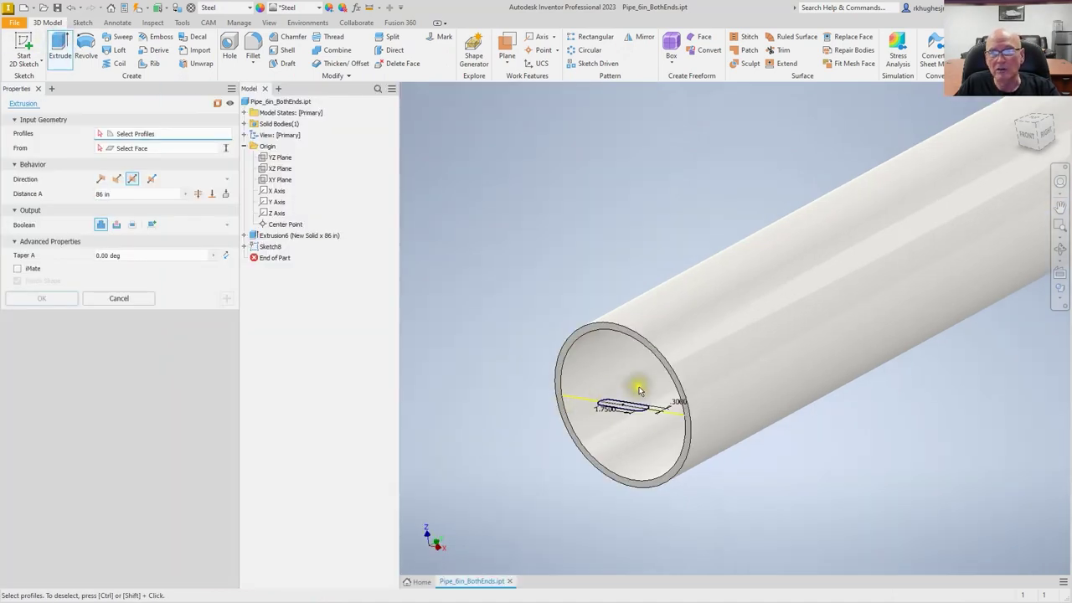
{"action": "left_click", "coordinate": [635, 404]}
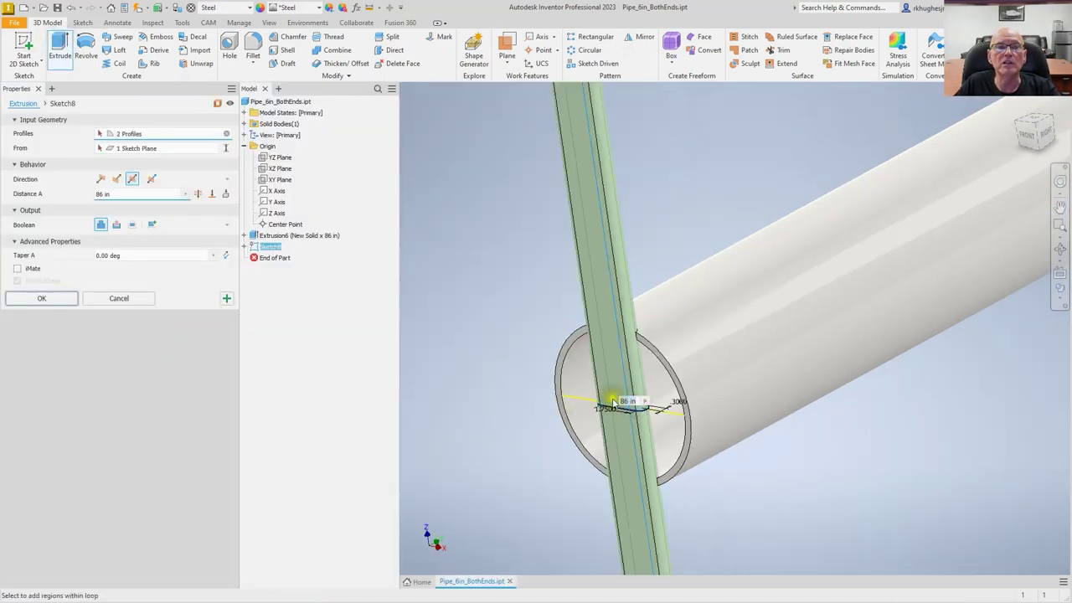
{"action": "left_click", "coordinate": [100, 179]}
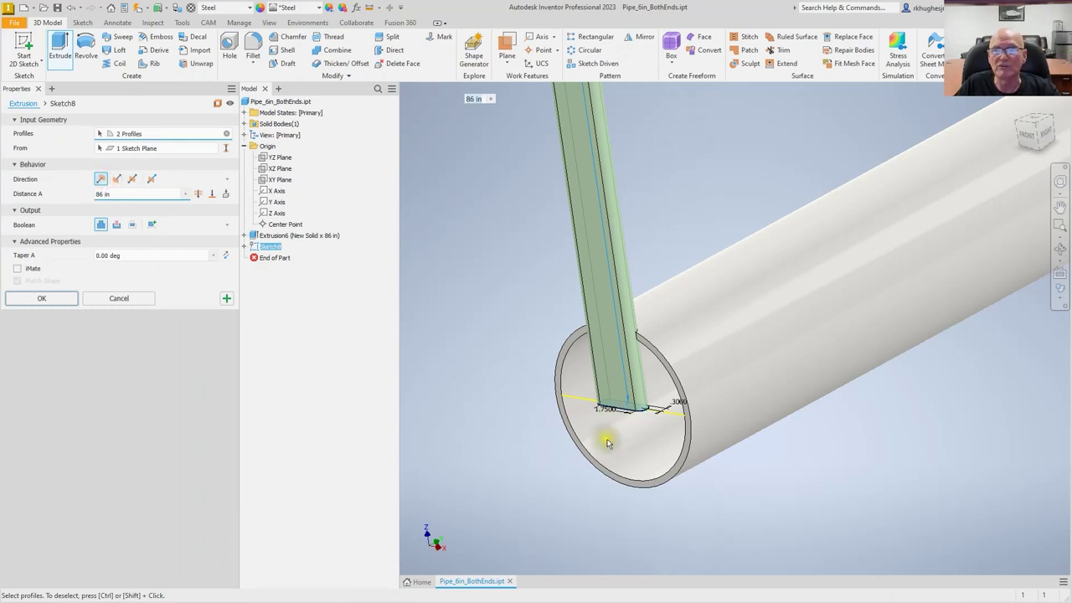
{"action": "left_click", "coordinate": [46, 299]}
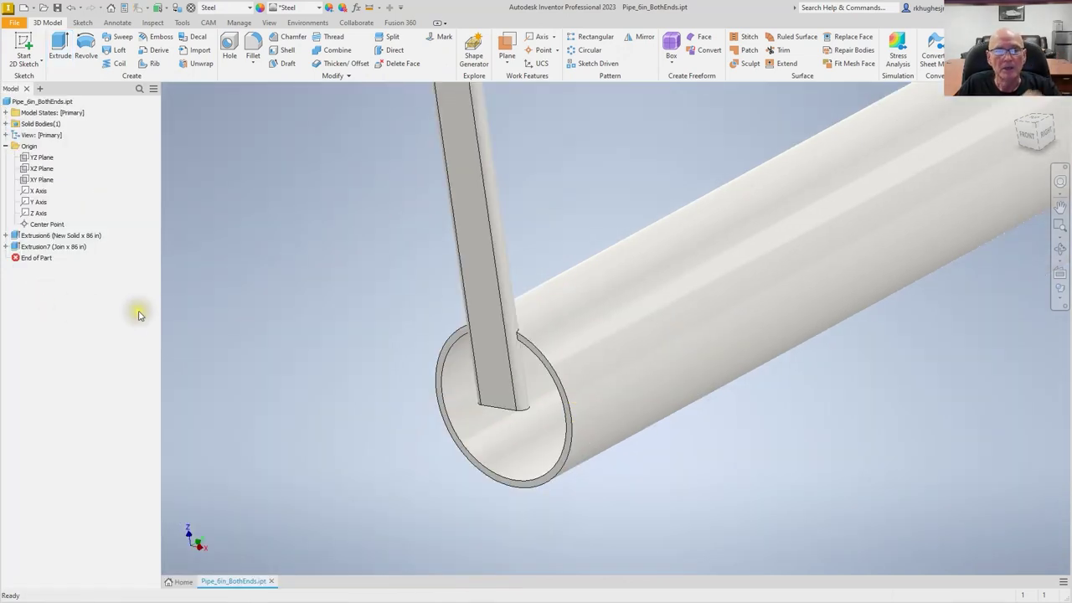
{"action": "left_click", "coordinate": [27, 246]}
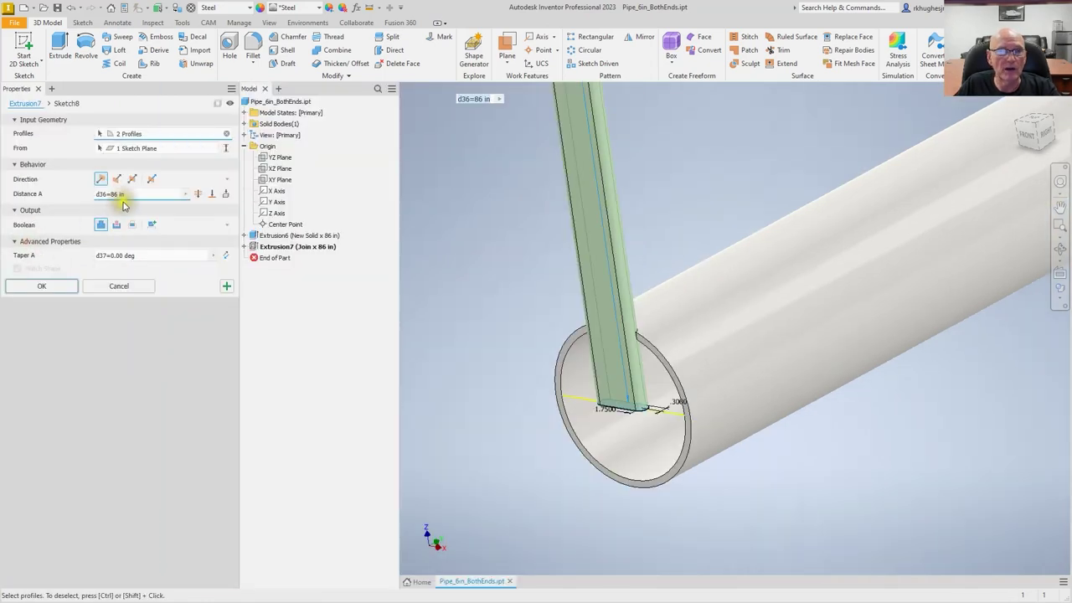
{"action": "left_click", "coordinate": [69, 285]}
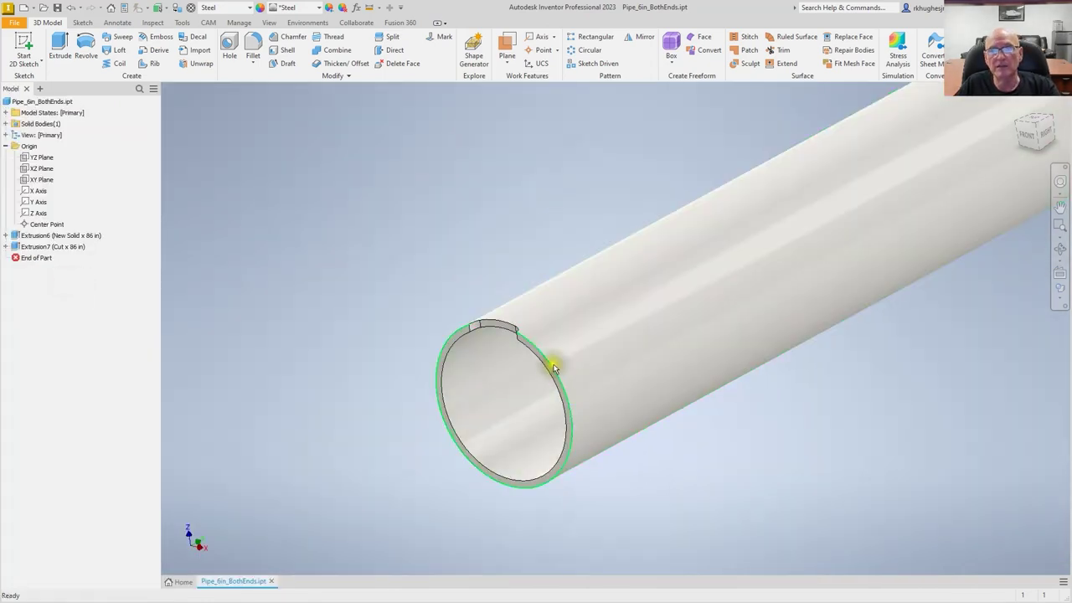
Step: Create a circular pattern of the slot cut around the pipe's axis with 4 occurrences over 360 degrees
{"action": "left_click", "coordinate": [56, 247]}
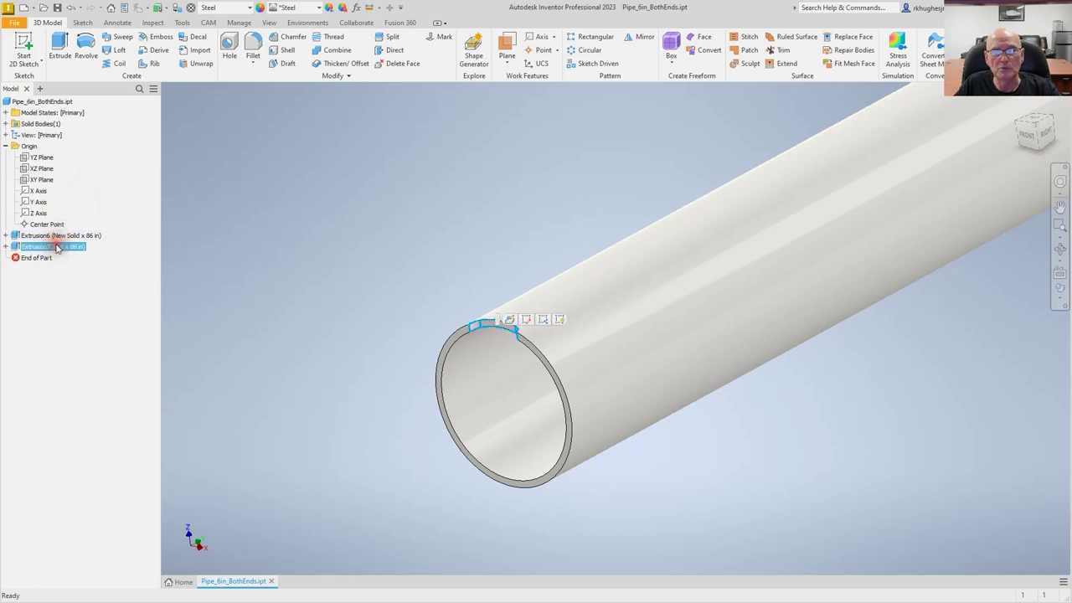
{"action": "left_click", "coordinate": [591, 51]}
{"action": "left_click", "coordinate": [642, 330]}
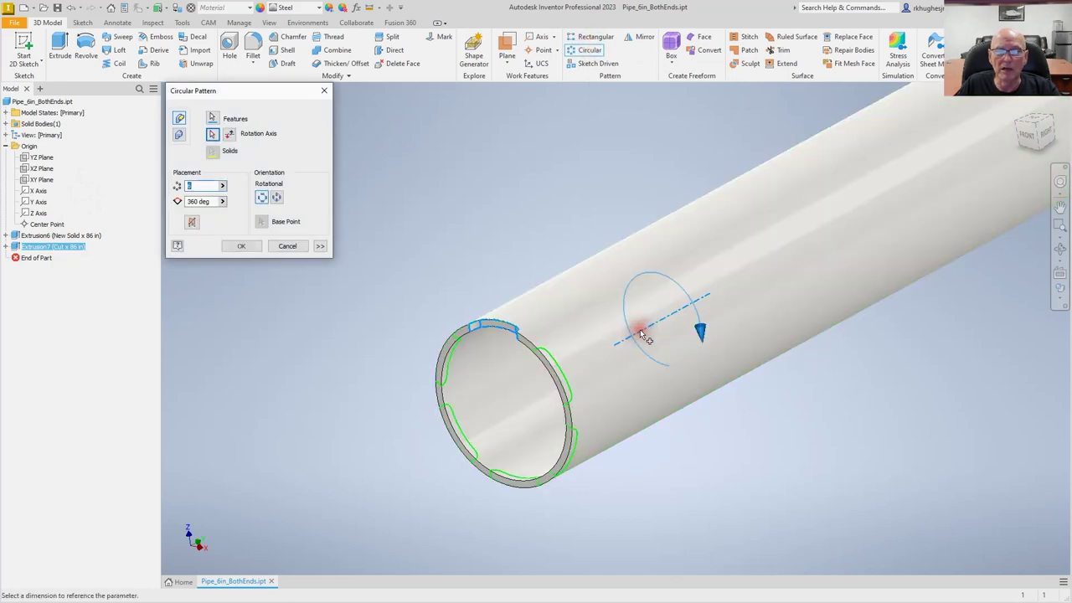
{"action": "left_click", "coordinate": [197, 185]}
{"action": "type", "text": "4"}
{"action": "key", "text": "Return"}
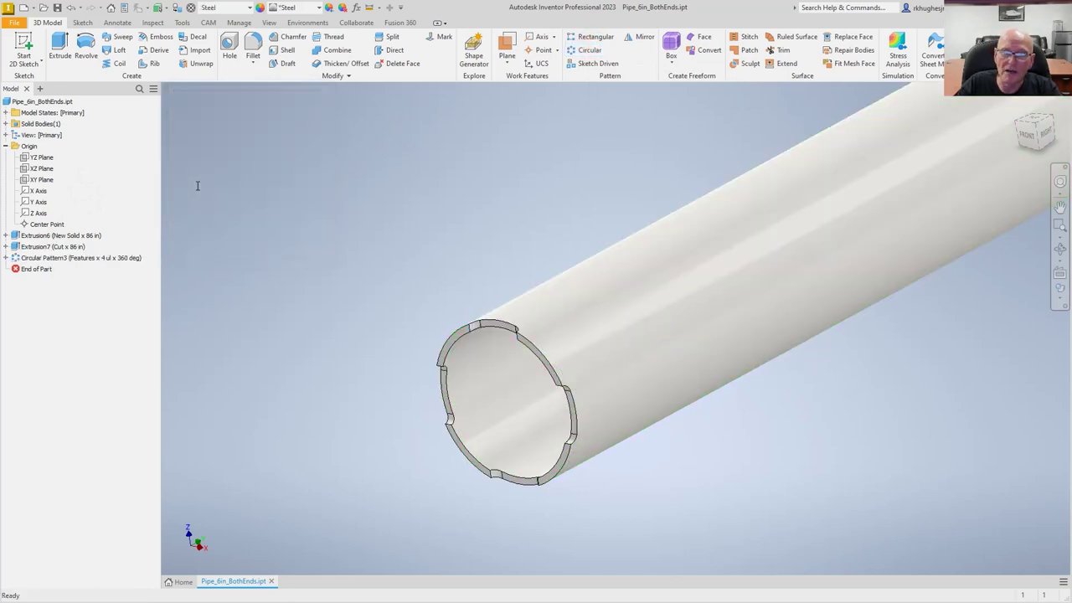
Step: Mirror the slot cut and its circular pattern about the XZ plane to the pipe's other end
{"action": "middle_click_drag", "start_coordinate": [444, 427], "coordinate": [373, 457], "text": "shift"}
{"action": "scroll", "coordinate": [917, 369], "scroll_direction": "down", "scroll_amount": 5}
{"action": "middle_click_drag", "start_coordinate": [972, 381], "coordinate": [732, 360]}
{"action": "scroll", "coordinate": [867, 269], "scroll_direction": "up", "scroll_amount": 4}
{"action": "left_click", "coordinate": [51, 246]}
{"action": "left_click", "coordinate": [53, 258], "text": "ctrl"}
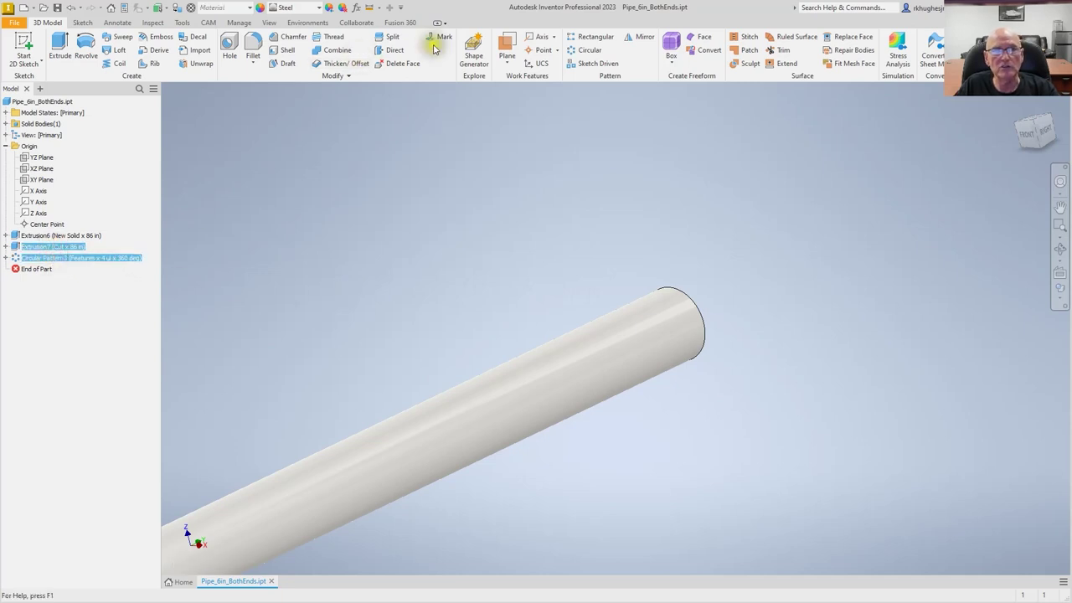
{"action": "left_click", "coordinate": [641, 39]}
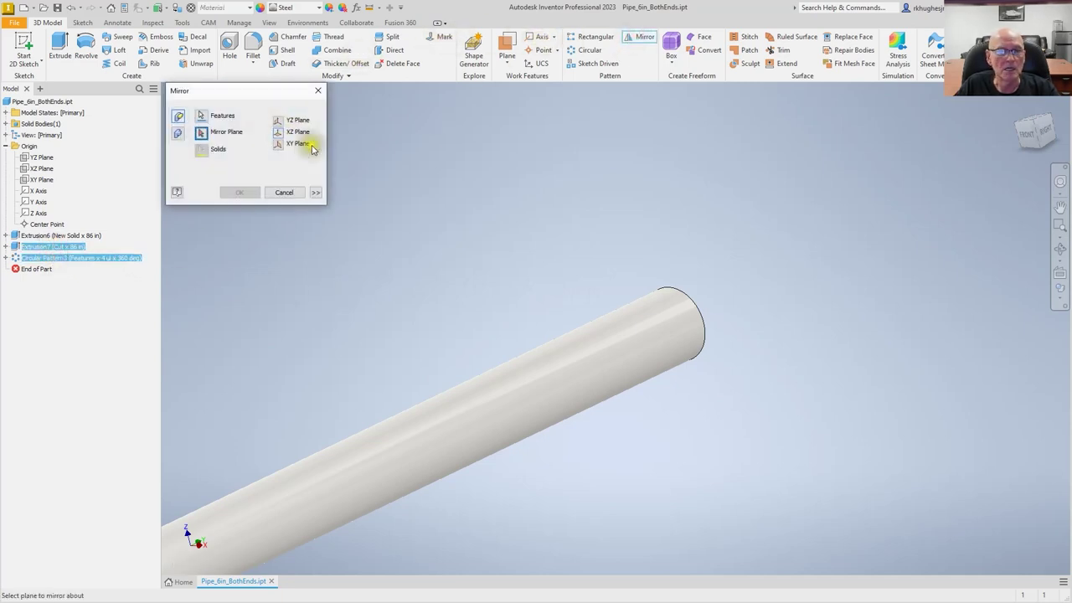
{"action": "left_click", "coordinate": [280, 132]}
{"action": "left_click", "coordinate": [237, 192]}
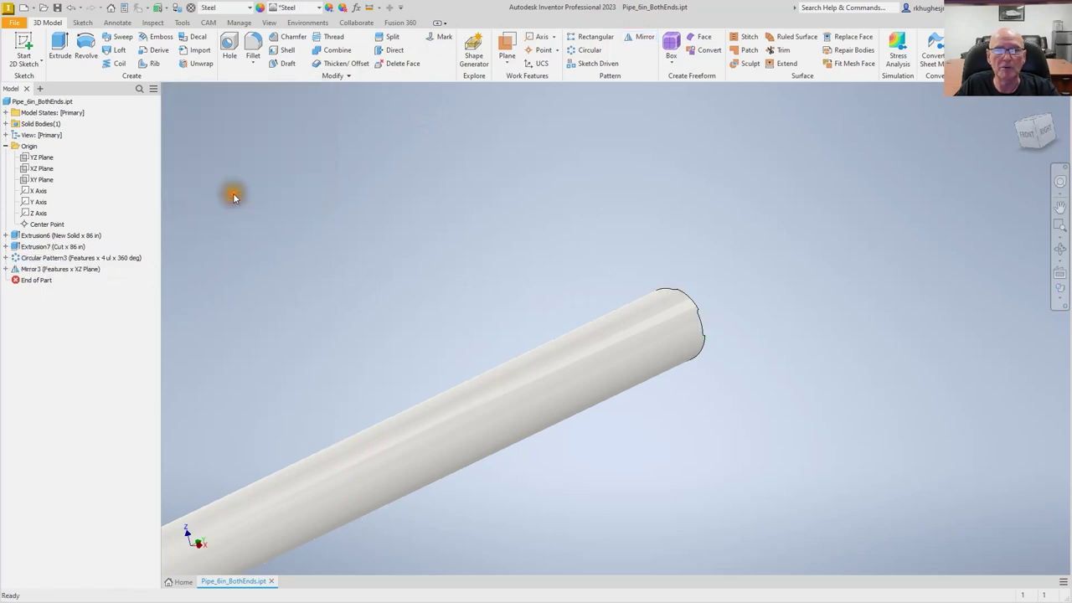
Step: Start a 0.125 in fillet and select the eight notch corner edges at the pipe's front end
{"action": "middle_click_drag", "start_coordinate": [561, 517], "coordinate": [689, 432]}
{"action": "key", "text": "Home"}
{"action": "middle_click_drag", "start_coordinate": [909, 244], "coordinate": [945, 253], "text": "shift"}
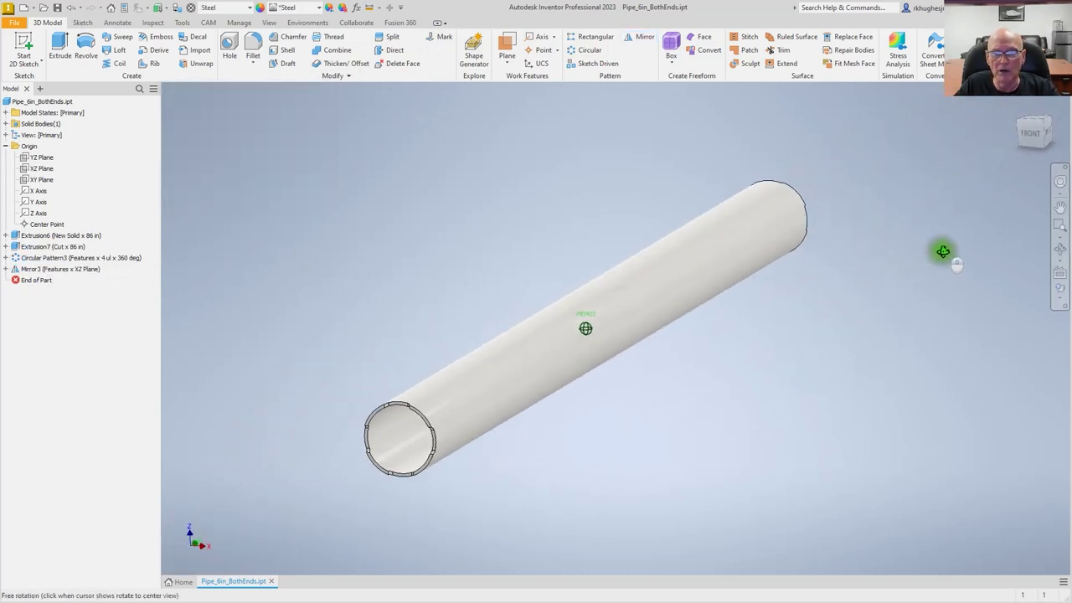
{"action": "left_click", "coordinate": [253, 43]}
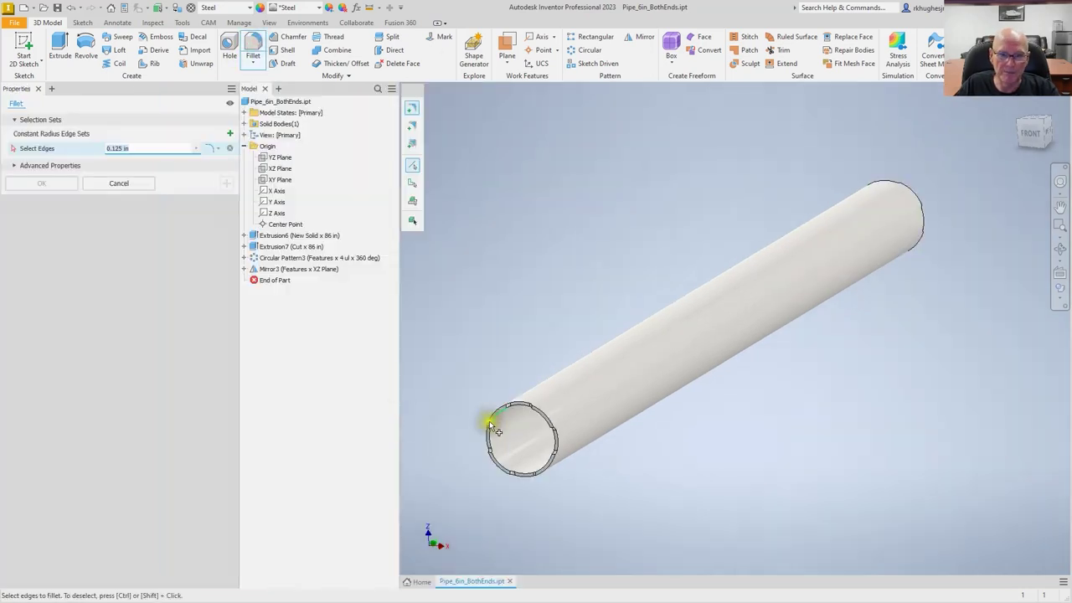
{"action": "scroll", "coordinate": [498, 426], "scroll_direction": "up", "scroll_amount": 5}
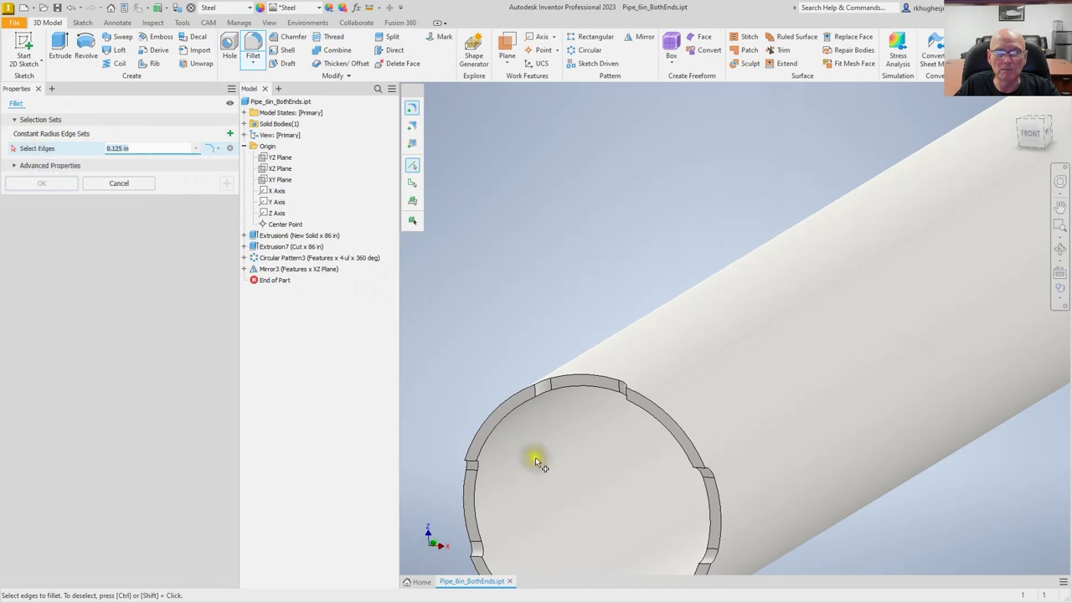
{"action": "left_click", "coordinate": [536, 400]}
{"action": "left_click", "coordinate": [624, 393]}
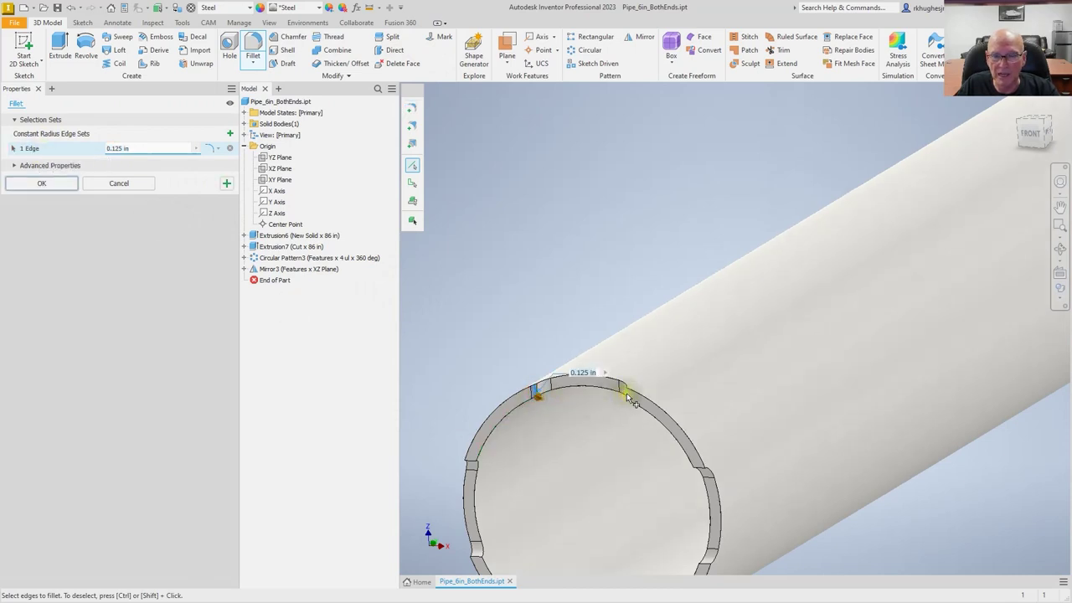
{"action": "left_click", "coordinate": [701, 470]}
{"action": "left_click", "coordinate": [472, 464]}
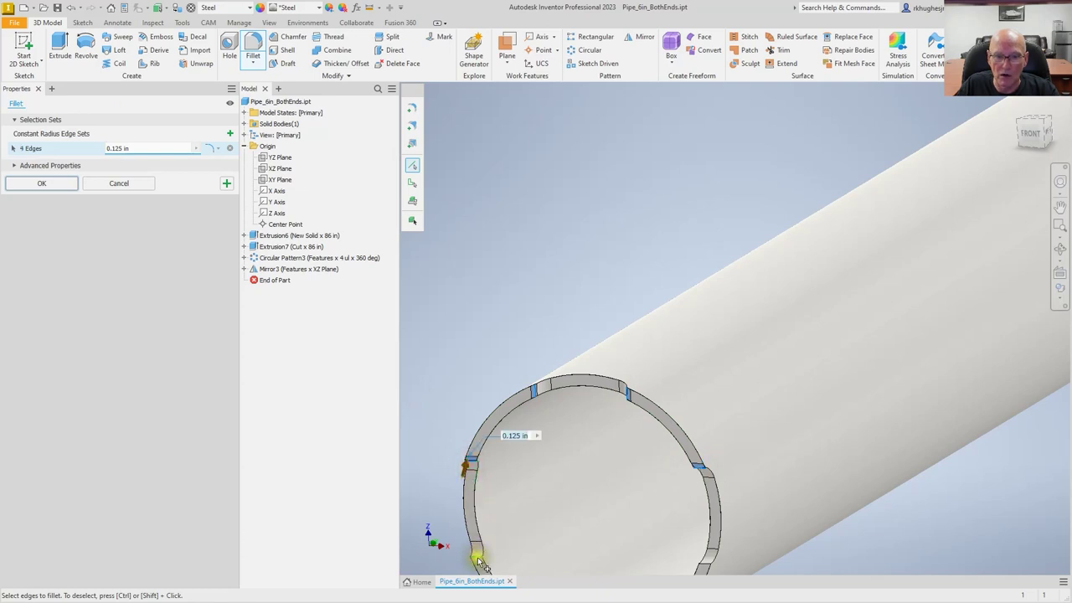
{"action": "left_click", "coordinate": [474, 555]}
{"action": "middle_click_drag", "start_coordinate": [574, 546], "coordinate": [605, 380]}
{"action": "left_click", "coordinate": [734, 390]}
{"action": "left_click", "coordinate": [676, 469]}
{"action": "left_click", "coordinate": [586, 460]}
Step: Add the eight notch corner edges at the pipe's opposite end and apply the 0.125 in fillet
{"action": "mouse_move", "coordinate": [725, 431]}
{"action": "middle_mouse_down"}
{"action": "mouse_move", "coordinate": [745, 440]}
{"action": "mouse_move", "coordinate": [740, 430]}
{"action": "mouse_move", "coordinate": [797, 384]}
{"action": "mouse_move", "coordinate": [638, 462]}
{"action": "mouse_move", "coordinate": [653, 461]}
{"action": "middle_mouse_up"}
{"action": "scroll", "coordinate": [819, 264], "scroll_direction": "down", "scroll_amount": 3}
{"action": "left_click", "coordinate": [795, 246]}
{"action": "left_click", "coordinate": [736, 351]}
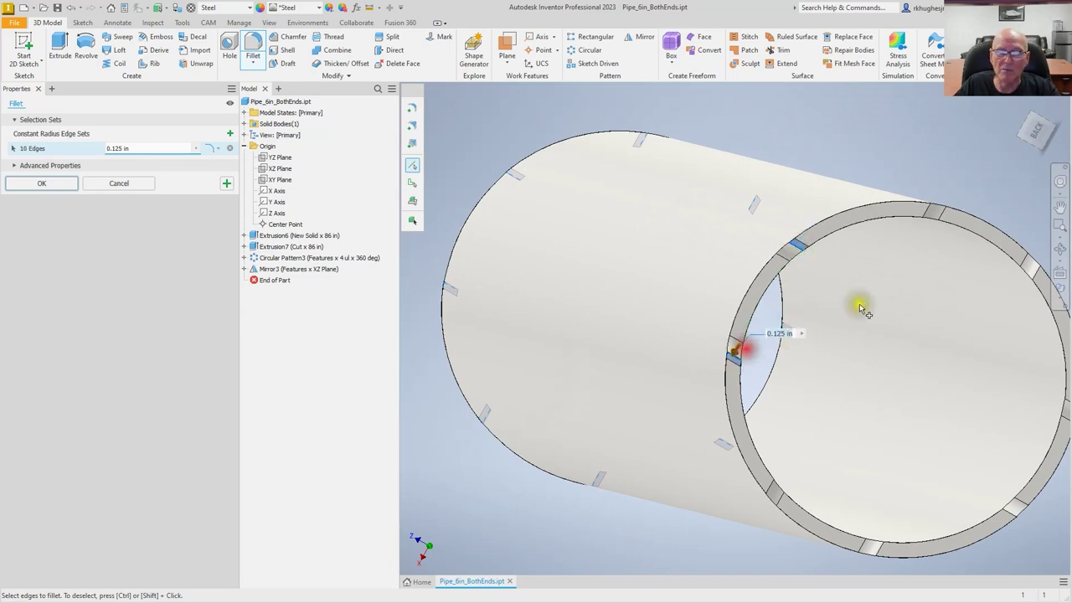
{"action": "left_click", "coordinate": [929, 211]}
{"action": "left_click", "coordinate": [1039, 275]}
{"action": "left_click", "coordinate": [879, 546]}
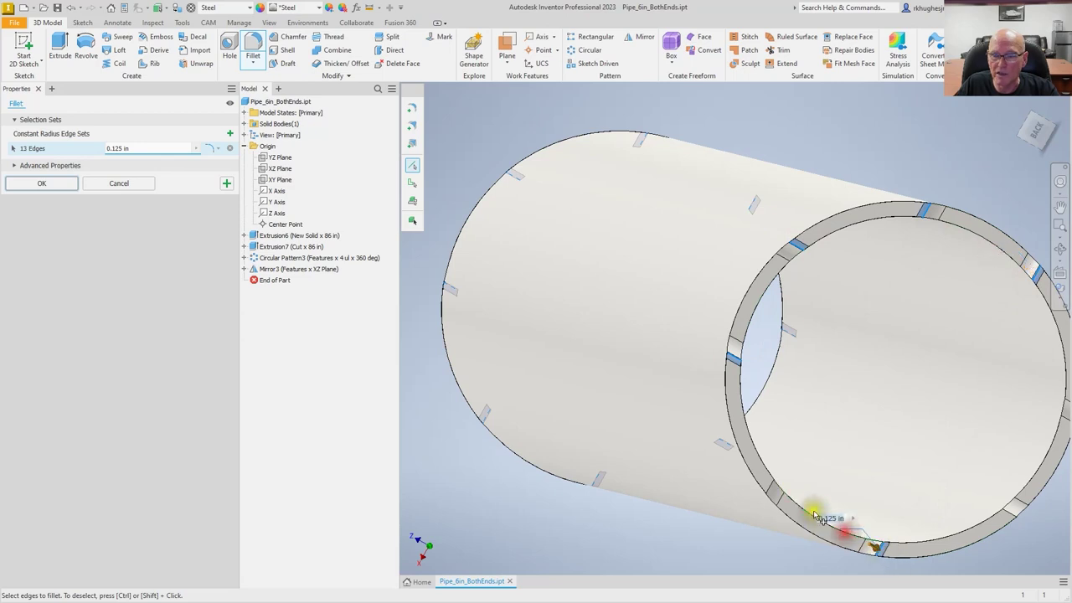
{"action": "left_click", "coordinate": [769, 487]}
{"action": "left_click", "coordinate": [1013, 511]}
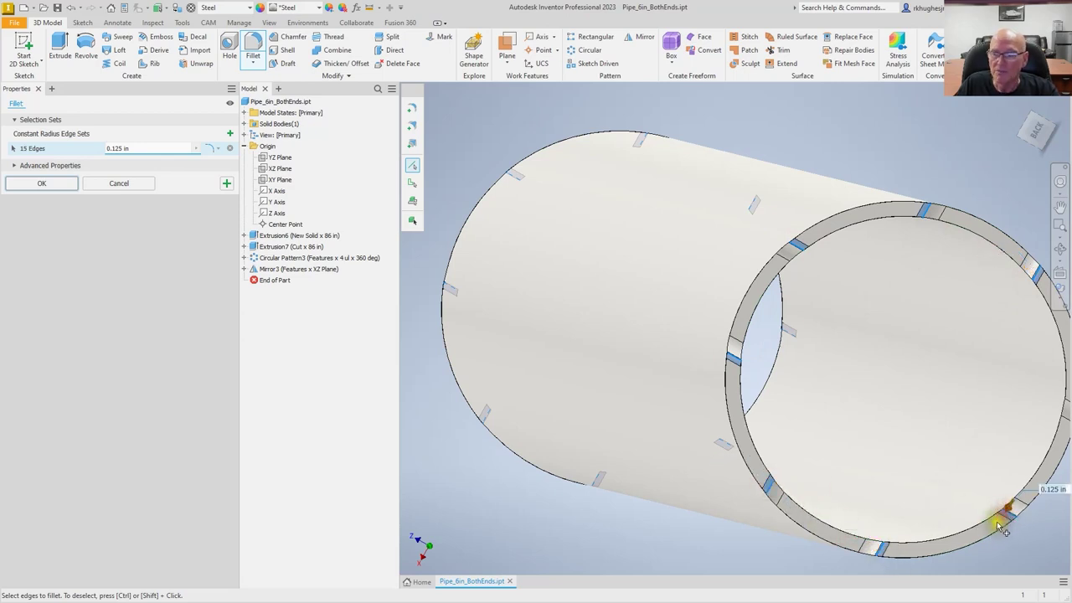
{"action": "scroll", "coordinate": [967, 515], "scroll_direction": "up", "scroll_amount": 3}
{"action": "scroll", "coordinate": [957, 510], "scroll_direction": "down", "scroll_amount": 3}
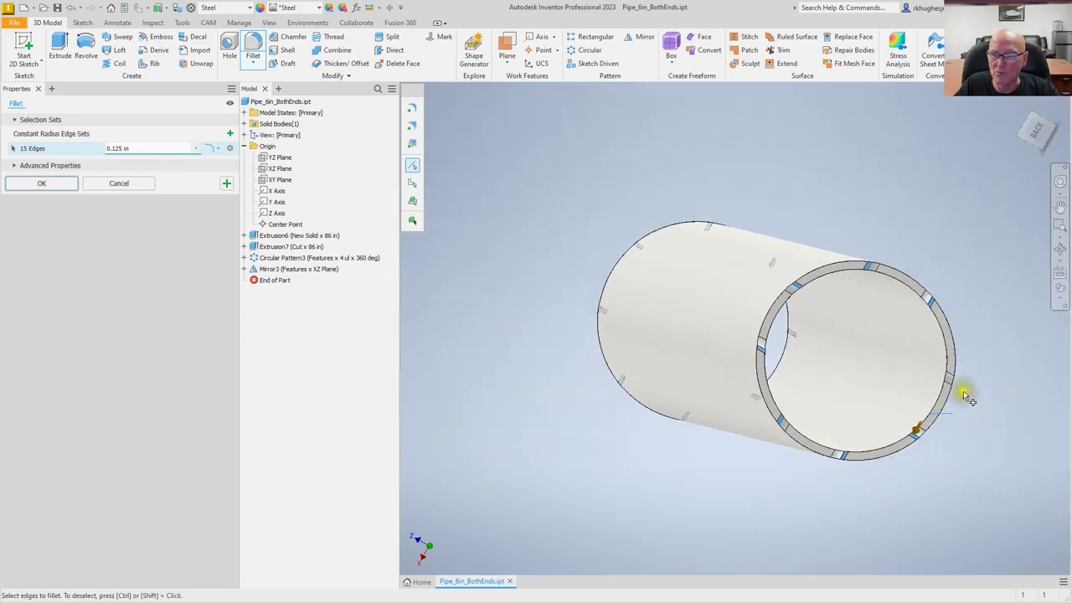
{"action": "scroll", "coordinate": [915, 358], "scroll_direction": "up", "scroll_amount": 5}
{"action": "left_click", "coordinate": [916, 327]}
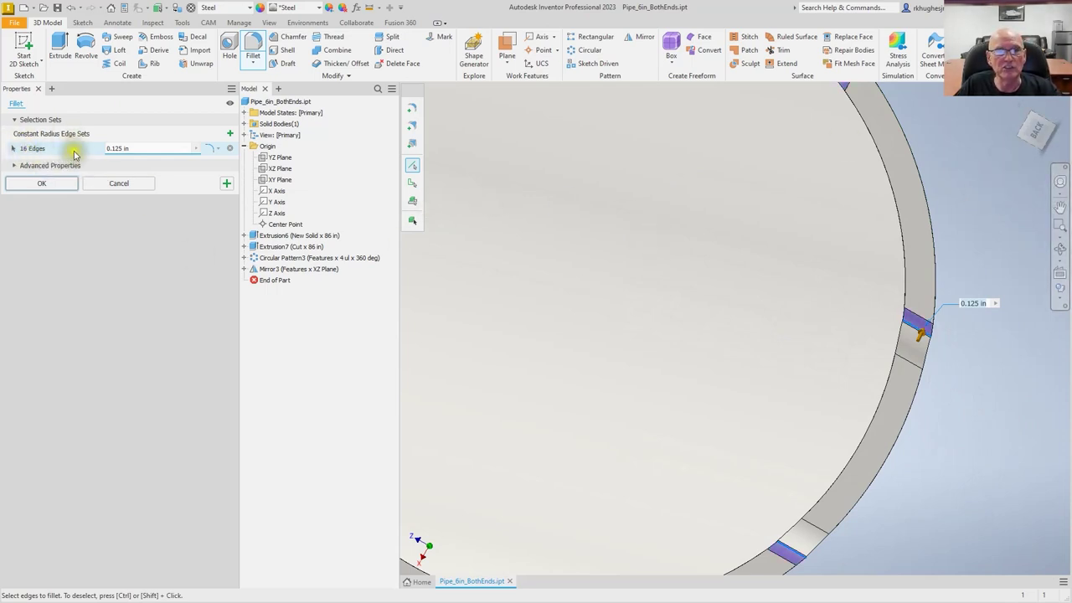
{"action": "left_click", "coordinate": [63, 183]}
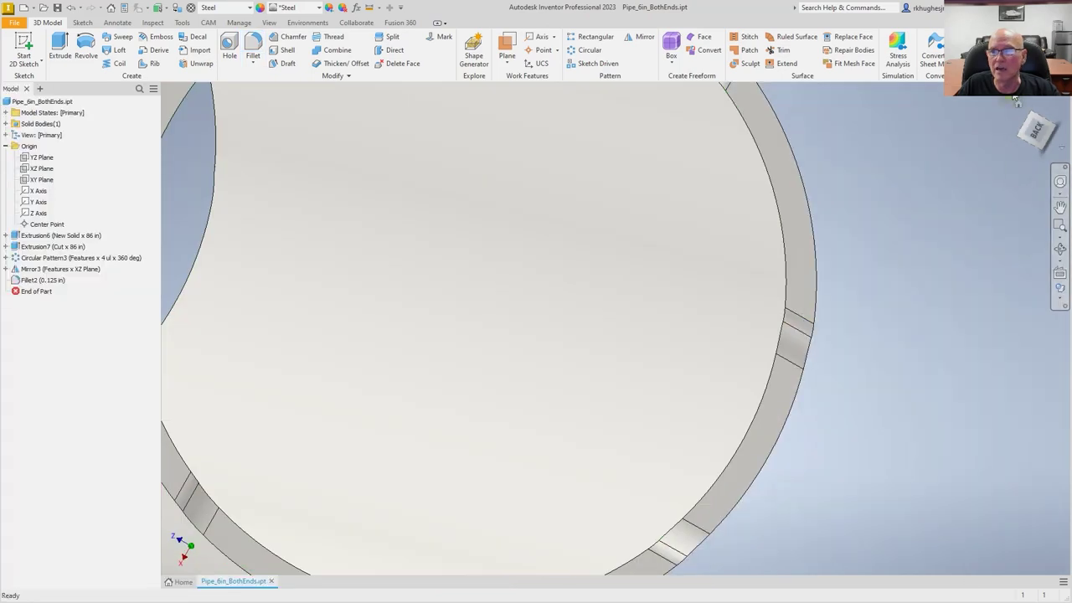
Step: Create a work plane at 45 degrees to the XY plane around the Y axis
{"action": "left_click", "coordinate": [1019, 106]}
{"action": "scroll", "coordinate": [346, 525], "scroll_direction": "up", "scroll_amount": 5}
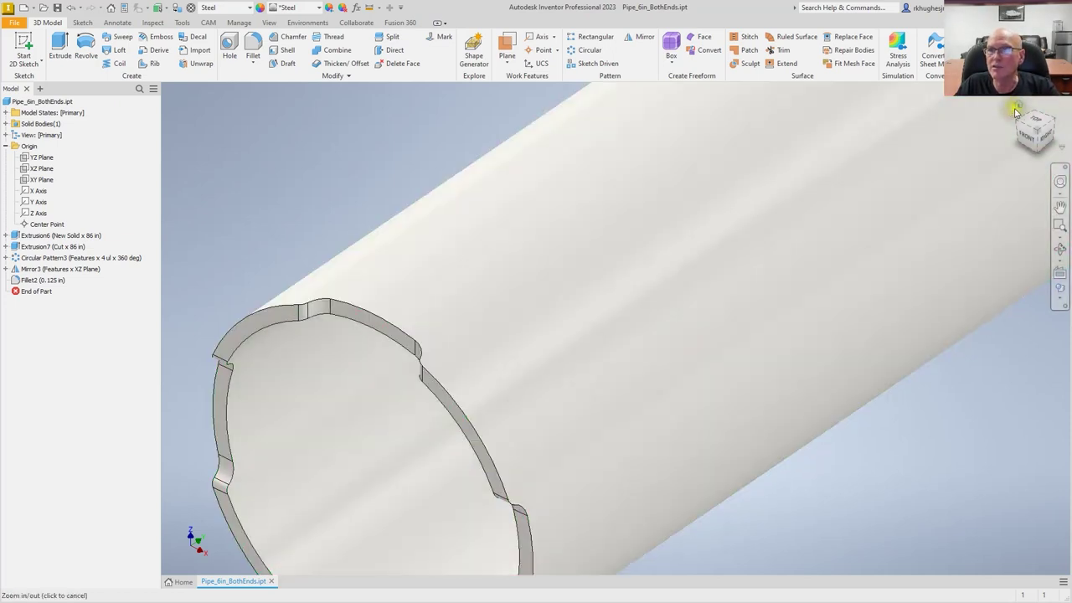
{"action": "left_click", "coordinate": [1020, 106]}
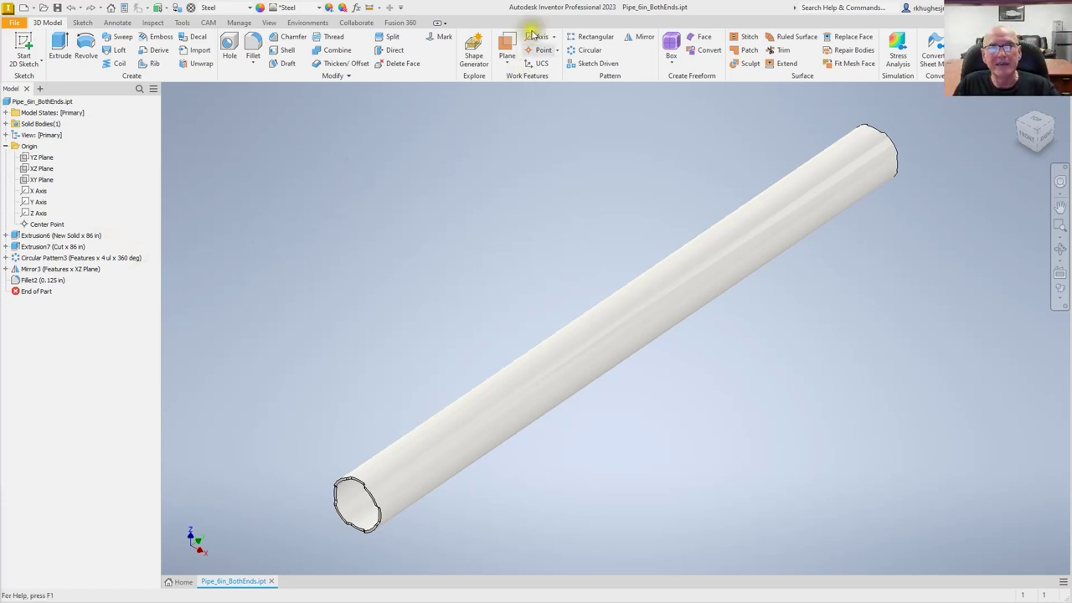
{"action": "scroll", "coordinate": [342, 538], "scroll_direction": "up", "scroll_amount": 5}
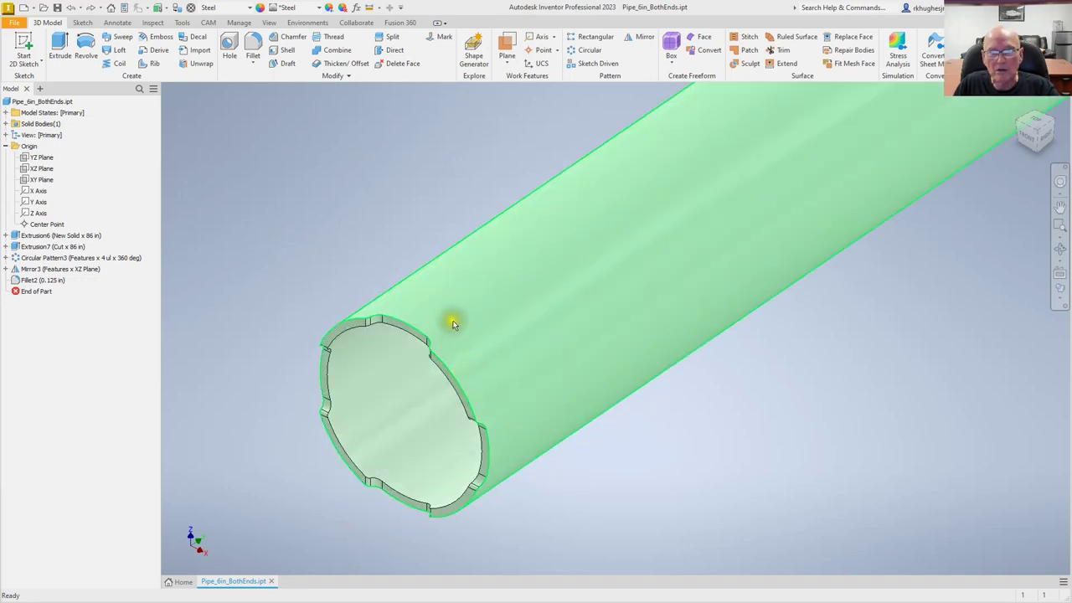
{"action": "left_click", "coordinate": [507, 63]}
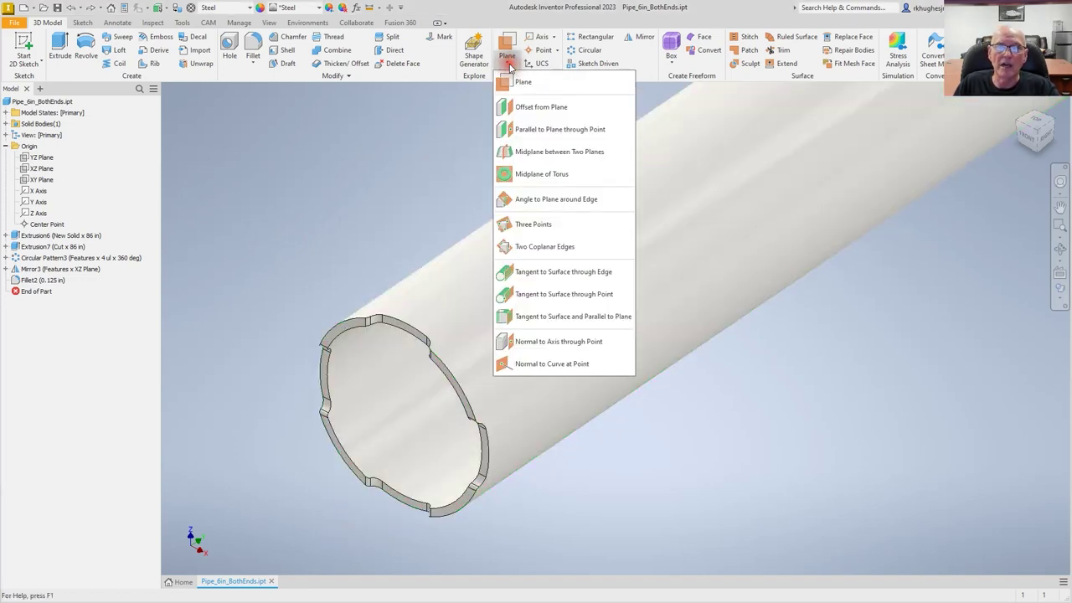
{"action": "left_click", "coordinate": [530, 200]}
{"action": "scroll", "coordinate": [572, 334], "scroll_direction": "down", "scroll_amount": 4}
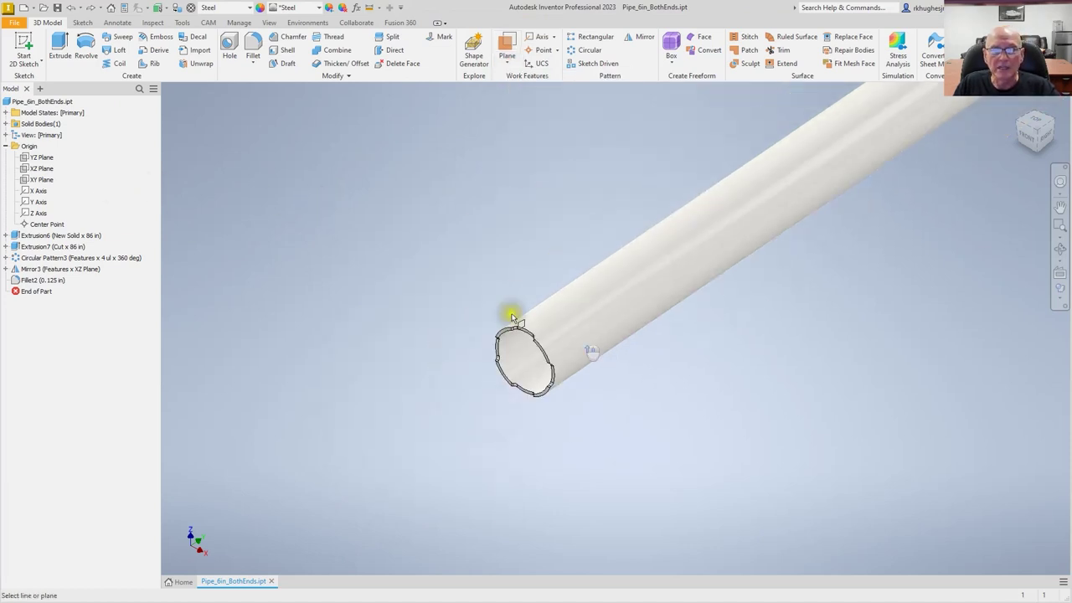
{"action": "left_click", "coordinate": [37, 181]}
{"action": "left_click", "coordinate": [35, 202]}
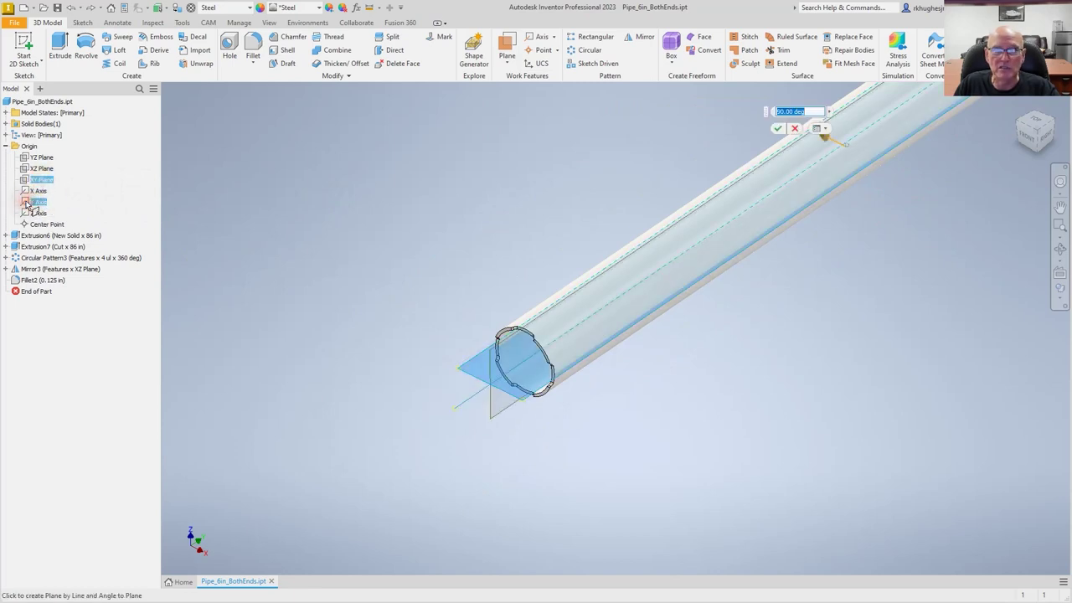
{"action": "type", "text": "45"}
{"action": "key", "text": "Return"}
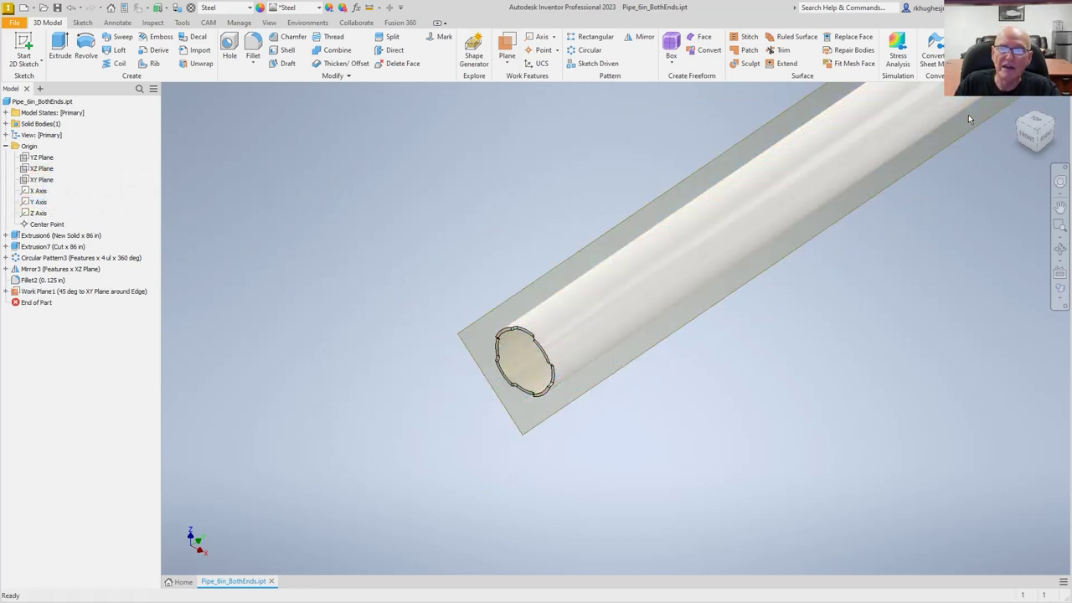
Step: Start a sketch on the 45-degree work plane and slice the graphics at the sketch plane
{"action": "middle_click_drag", "start_coordinate": [822, 311], "coordinate": [574, 414]}
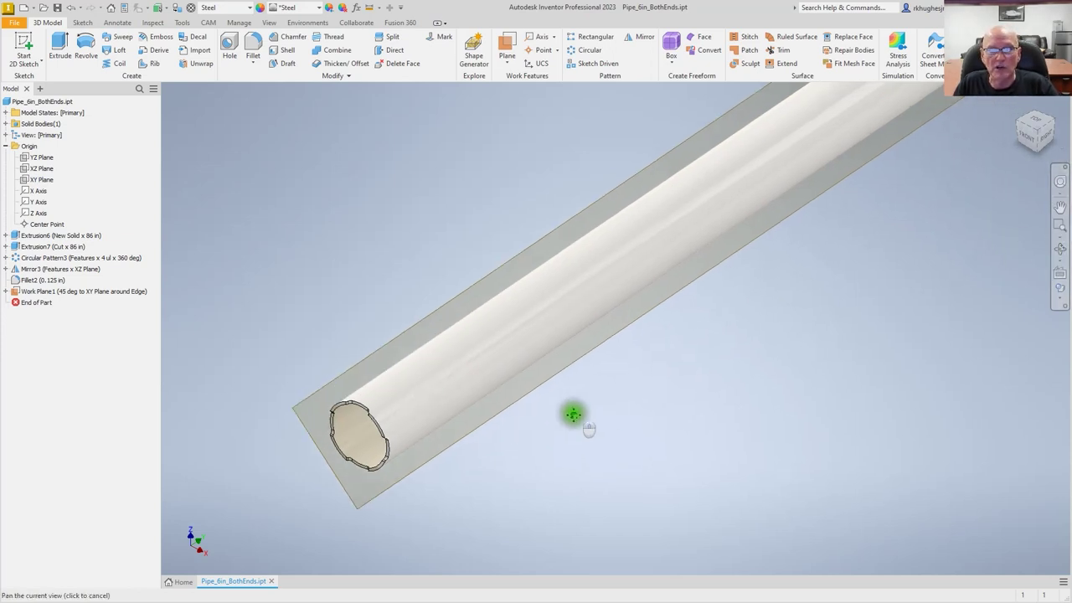
{"action": "right_click", "coordinate": [71, 293]}
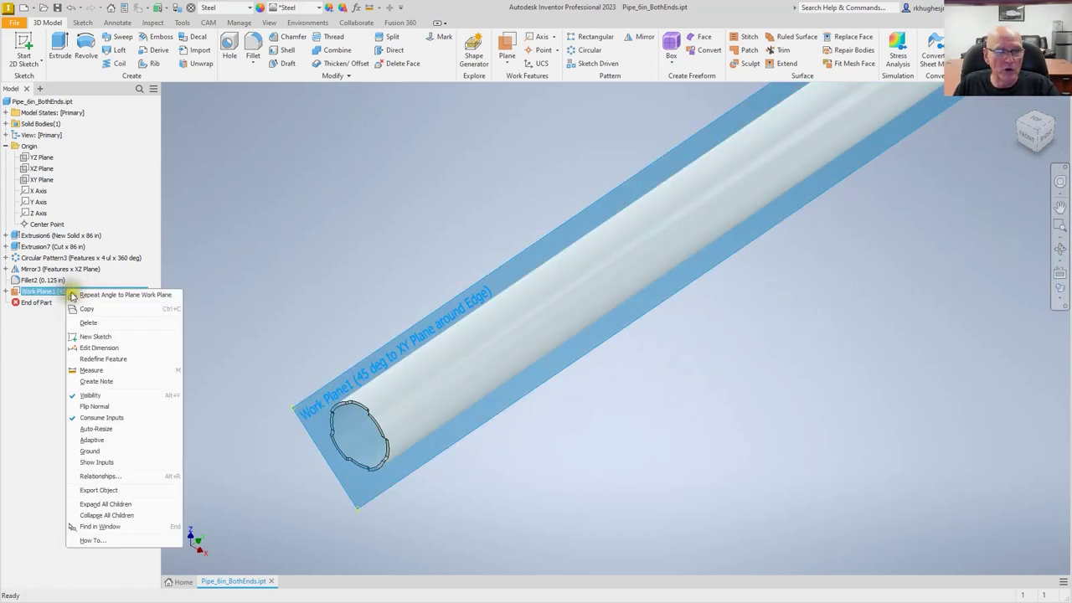
{"action": "left_click", "coordinate": [112, 338]}
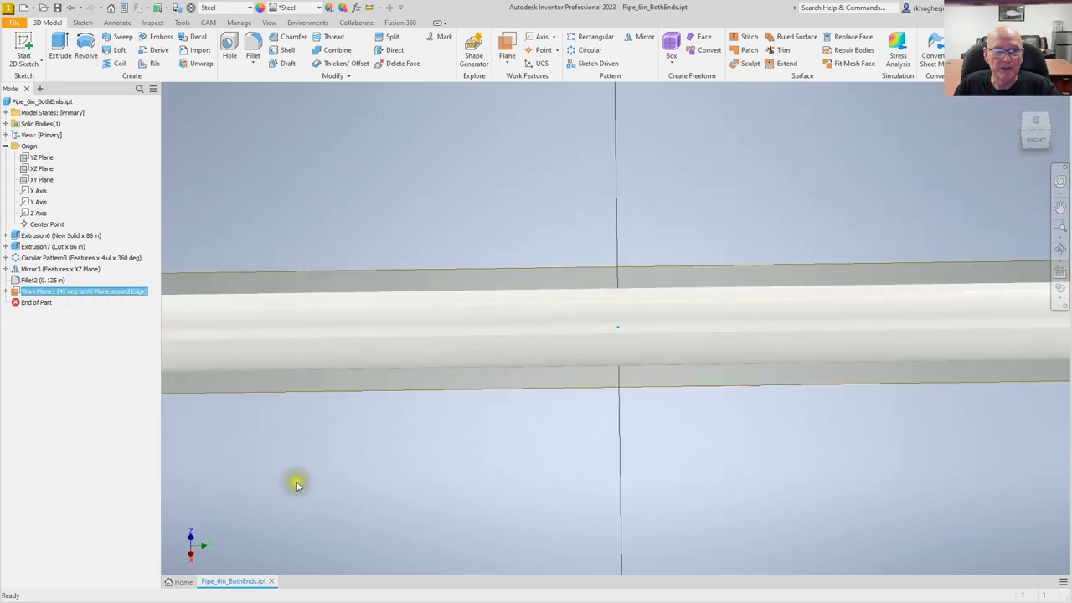
{"action": "middle_click_drag", "start_coordinate": [263, 455], "coordinate": [557, 442]}
{"action": "scroll", "coordinate": [419, 316], "scroll_direction": "down", "scroll_amount": 5}
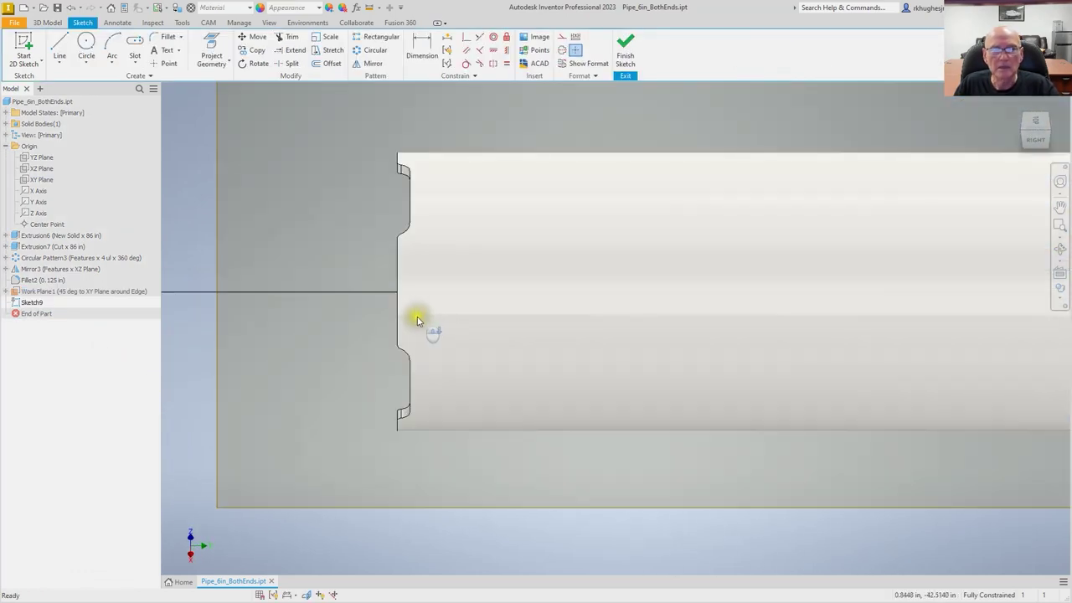
{"action": "left_click", "coordinate": [268, 22]}
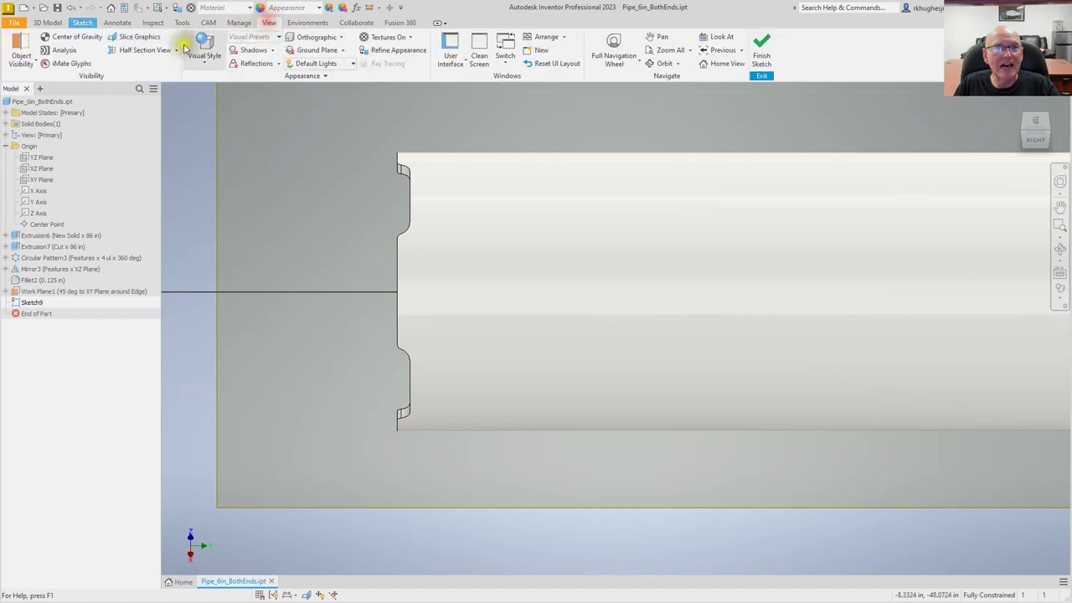
{"action": "left_click", "coordinate": [137, 37]}
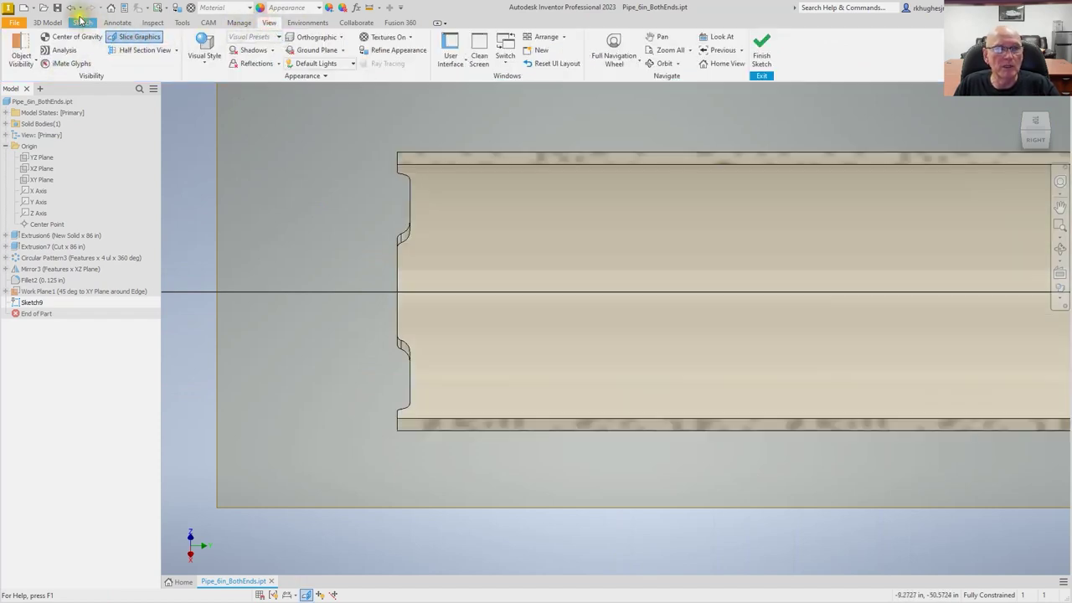
Step: Project the pipe's inner face and sketch a slot across its axis, about 0.73 in wide and 1.15 in from the notched end
{"action": "left_click", "coordinate": [82, 23]}
{"action": "left_click", "coordinate": [211, 50]}
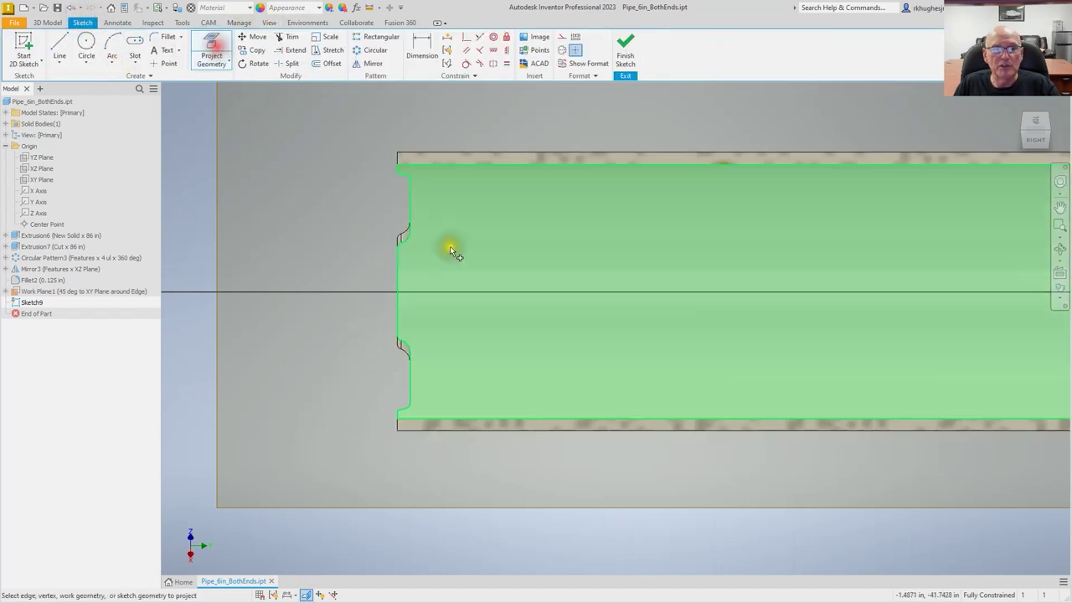
{"action": "left_click", "coordinate": [454, 273]}
{"action": "left_click", "coordinate": [133, 41]}
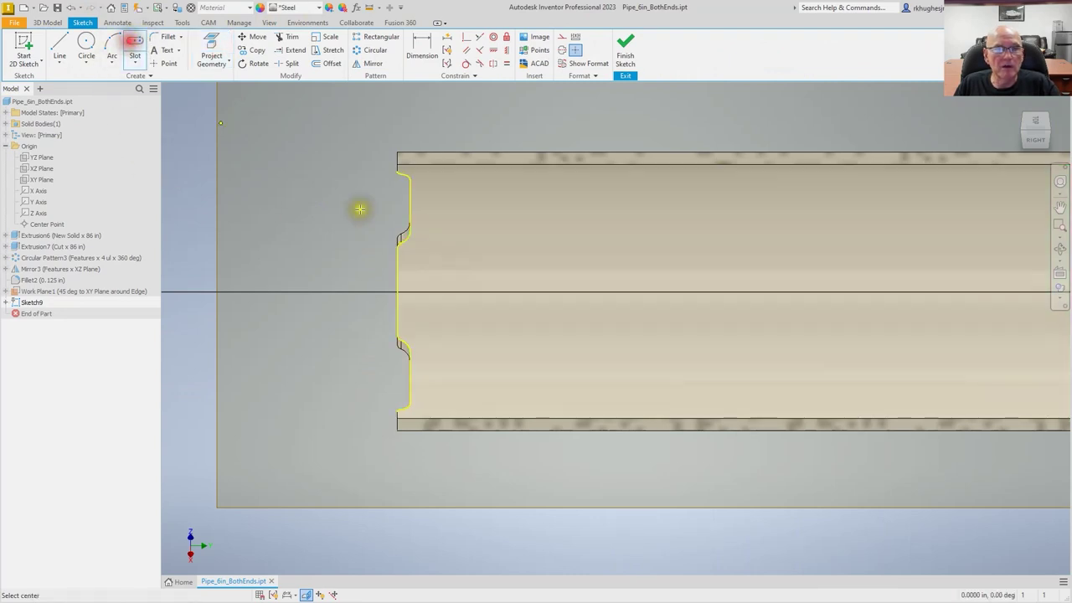
{"action": "left_click", "coordinate": [446, 289]}
{"action": "left_click", "coordinate": [436, 323]}
{"action": "left_click", "coordinate": [461, 295]}
Step: Dimension the slot's centerline 0.75 in from the projected pipe end edge
{"action": "left_click", "coordinate": [422, 48]}
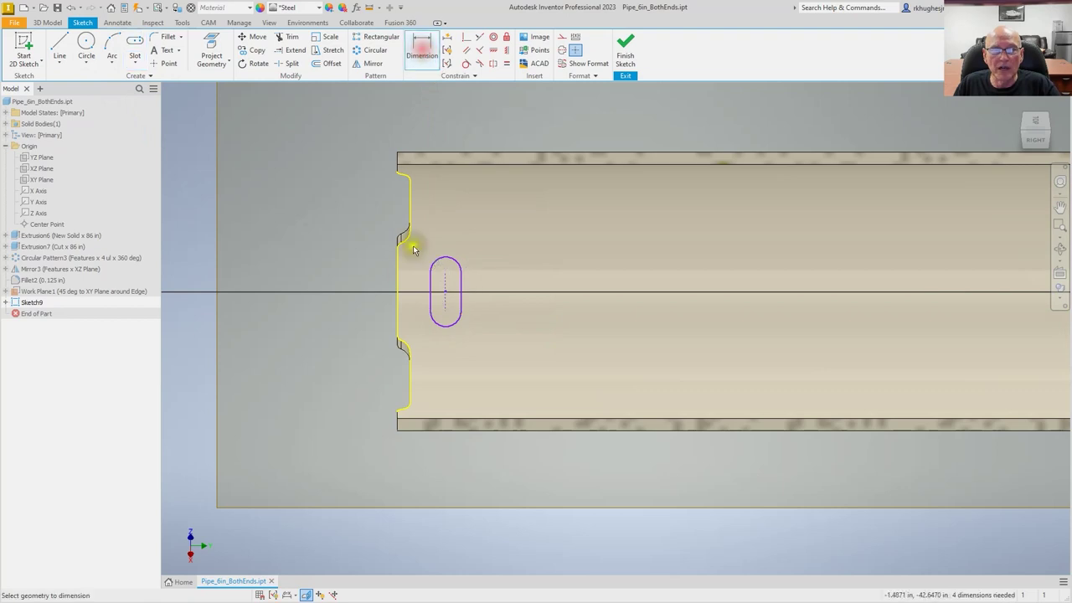
{"action": "left_click", "coordinate": [397, 280]}
{"action": "left_click", "coordinate": [442, 281]}
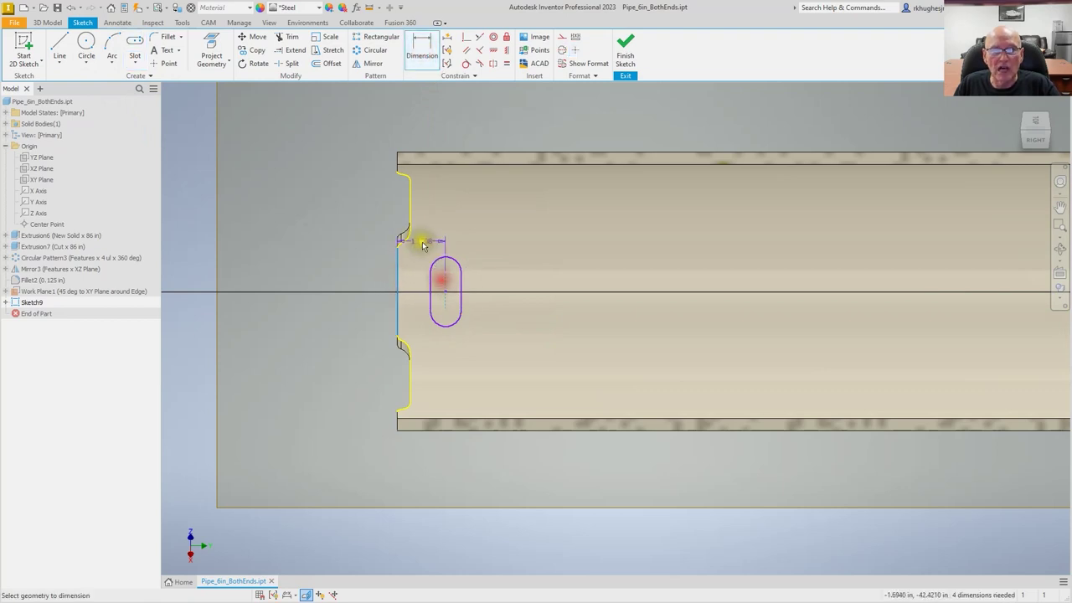
{"action": "left_click", "coordinate": [423, 244]}
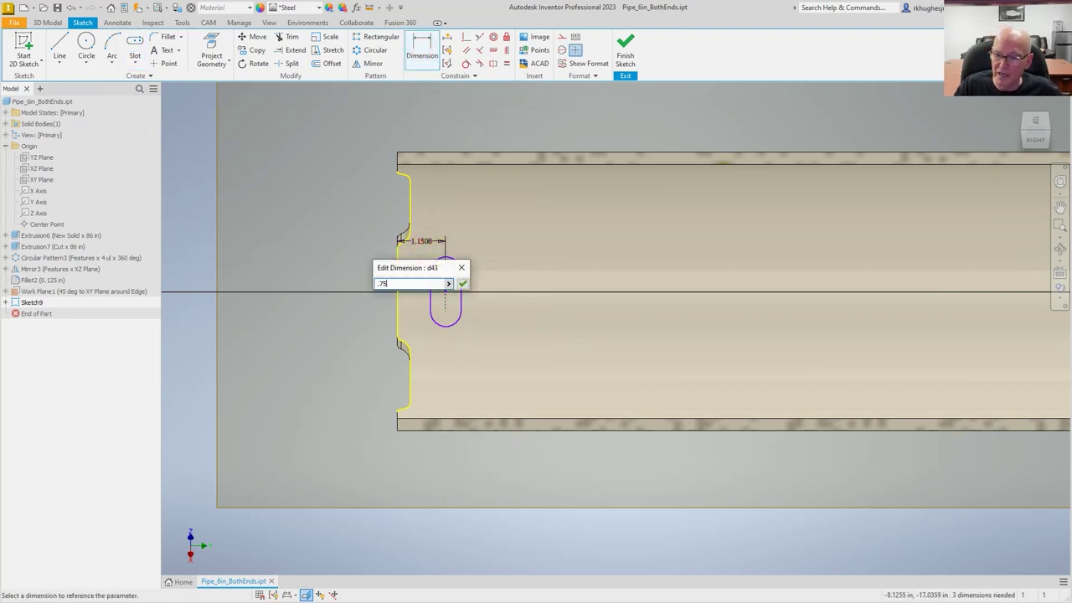
{"action": "key", "text": "Return"}
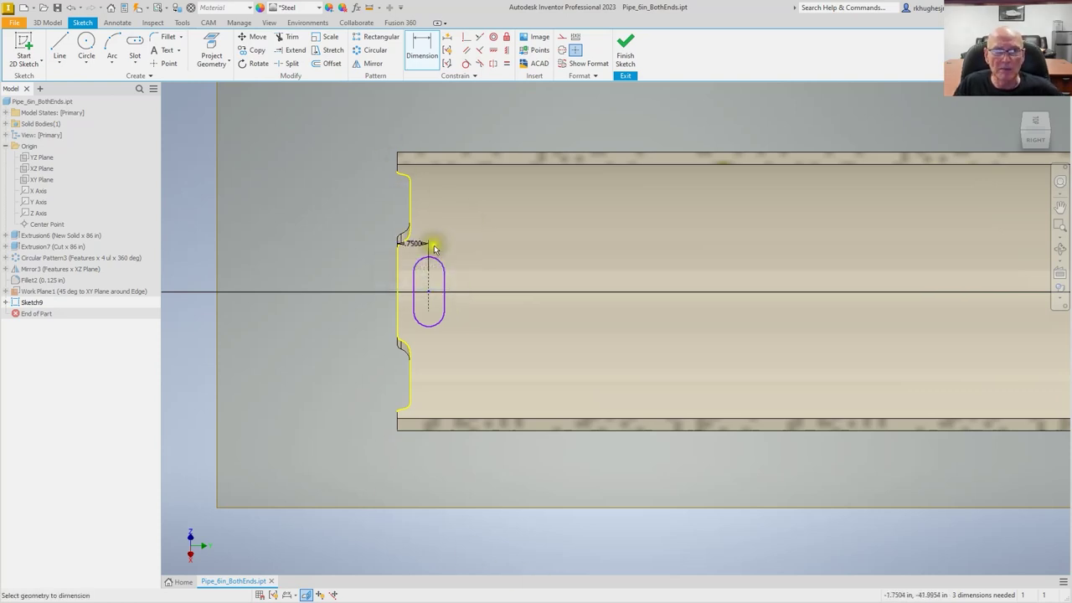
Step: Dimension the slot 0.75 in wide and 1.25 in between its arc centers
{"action": "left_click", "coordinate": [416, 303]}
{"action": "left_click", "coordinate": [445, 304]}
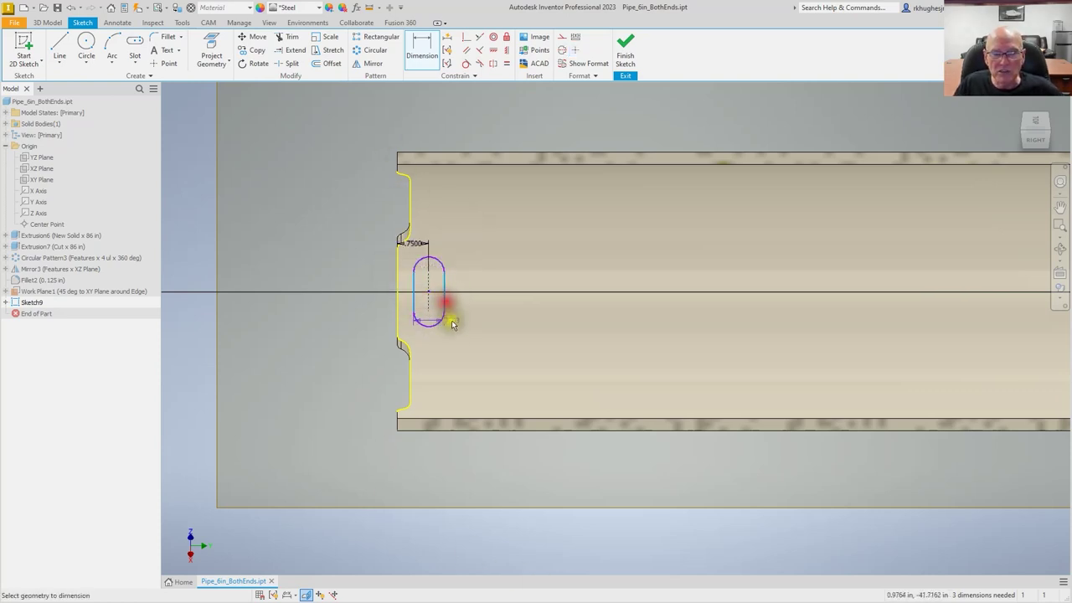
{"action": "left_click", "coordinate": [444, 334]}
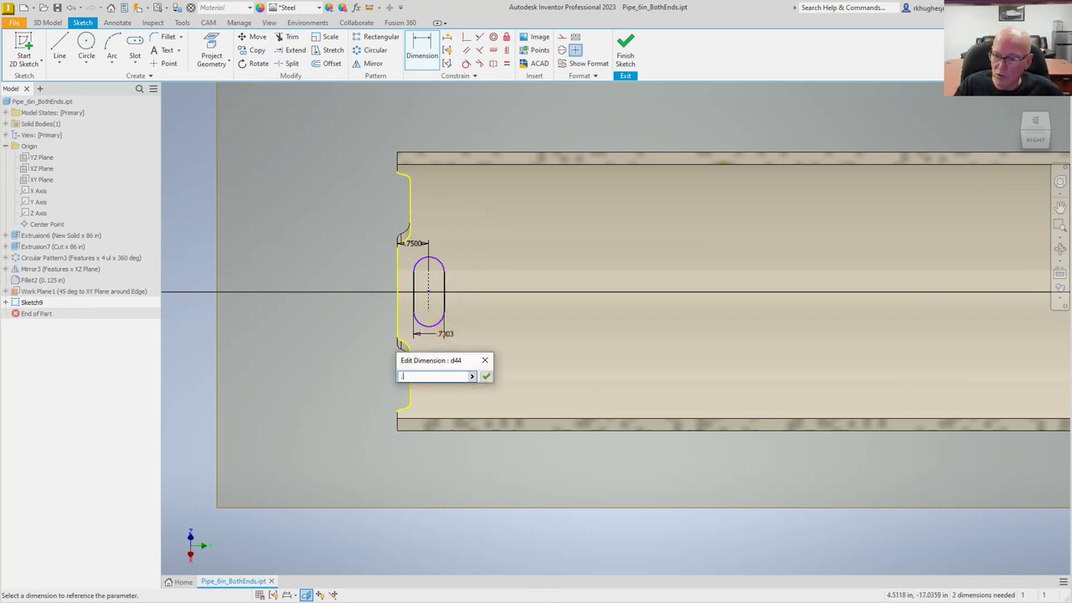
{"action": "key", "text": "Return"}
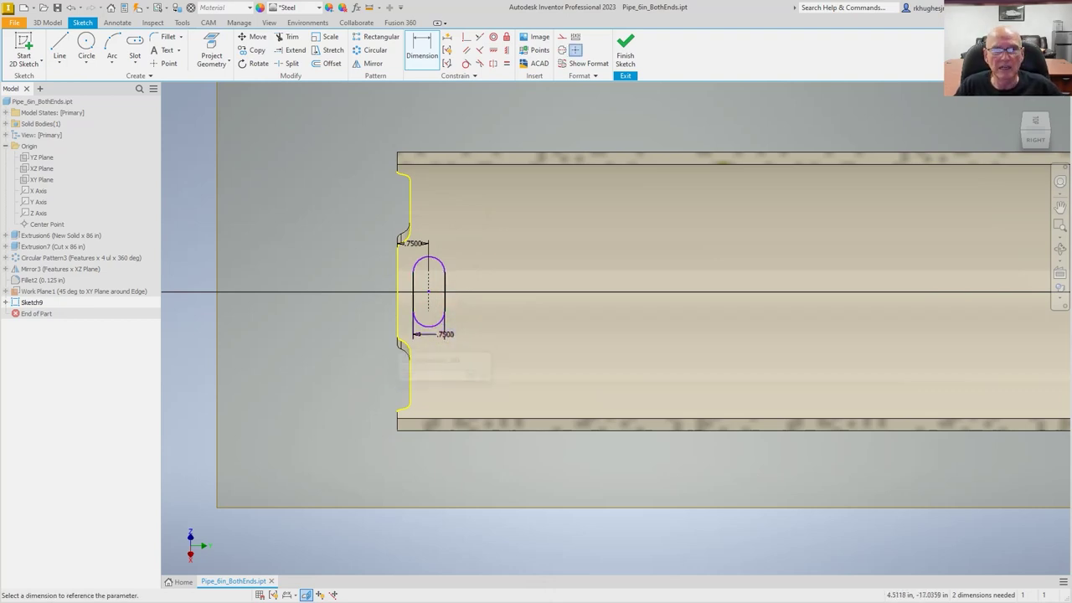
{"action": "left_click", "coordinate": [460, 285]}
{"action": "type", "text": "1.25"}
{"action": "key", "text": "Return"}
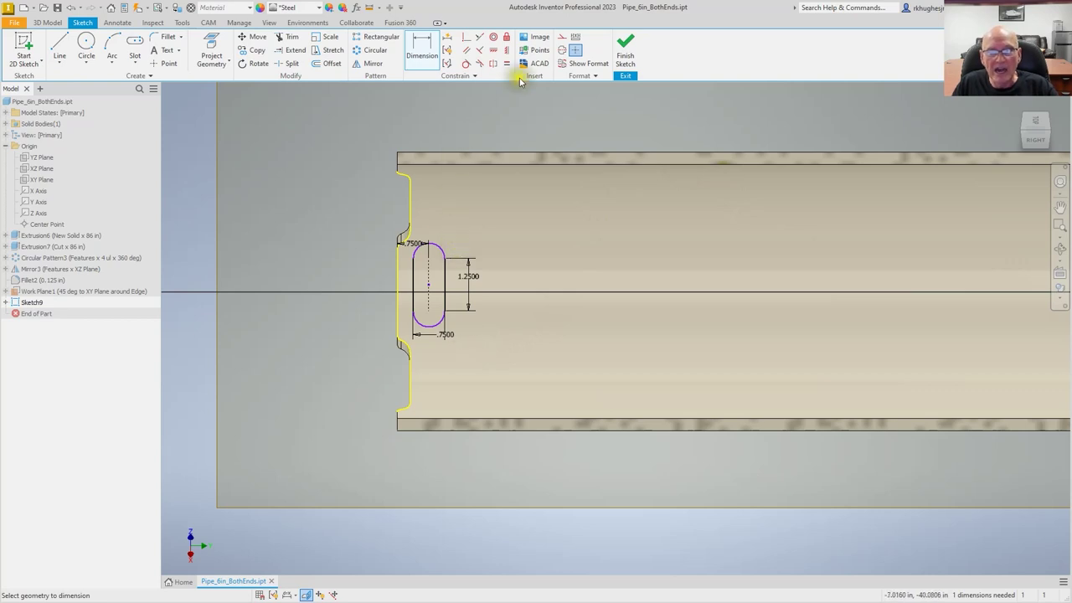
Step: Constrain the slot's center horizontally to the midpoint of the projected pipe end edge and finish the sketch
{"action": "left_click", "coordinate": [493, 50]}
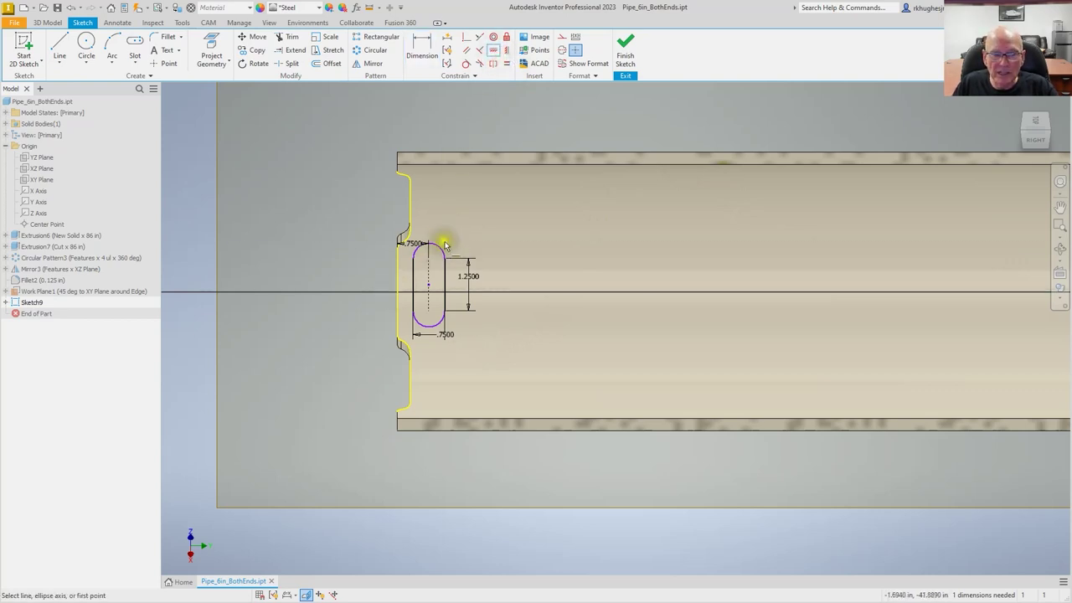
{"action": "left_click", "coordinate": [397, 291]}
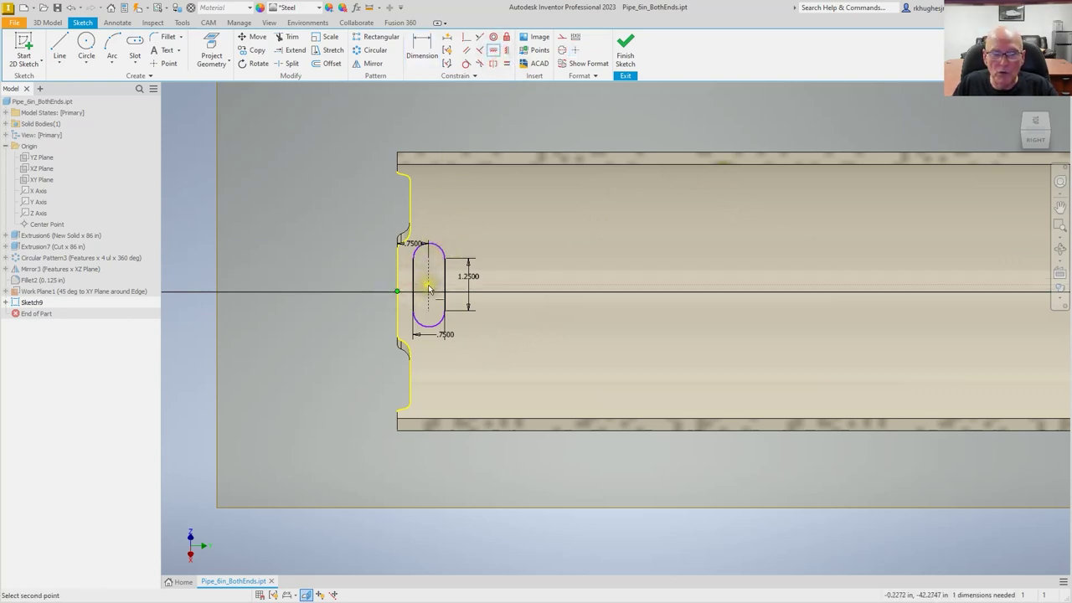
{"action": "left_click", "coordinate": [429, 289]}
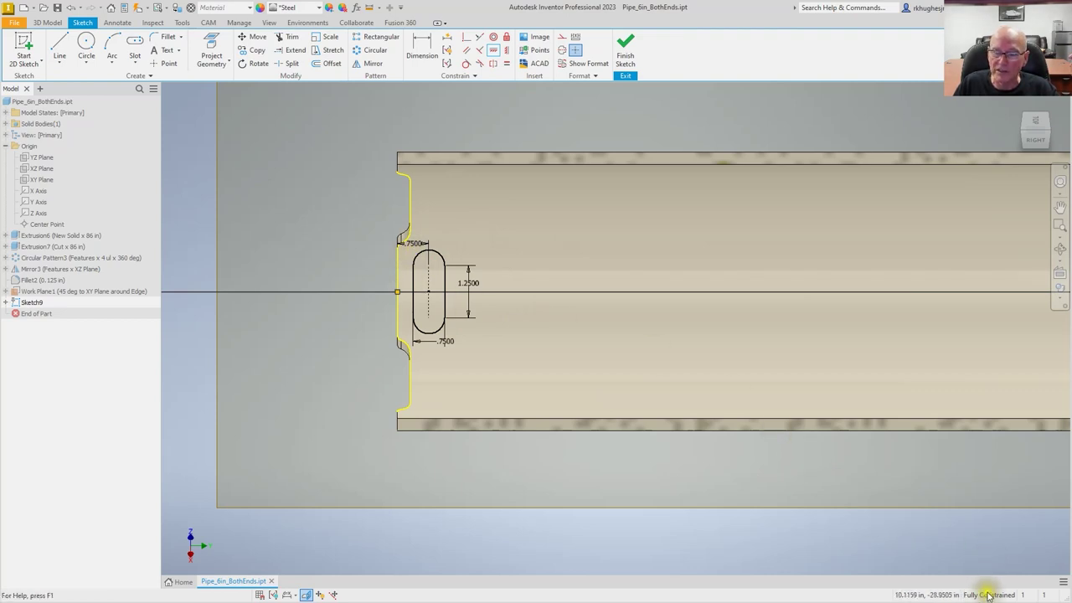
{"action": "left_click", "coordinate": [625, 46]}
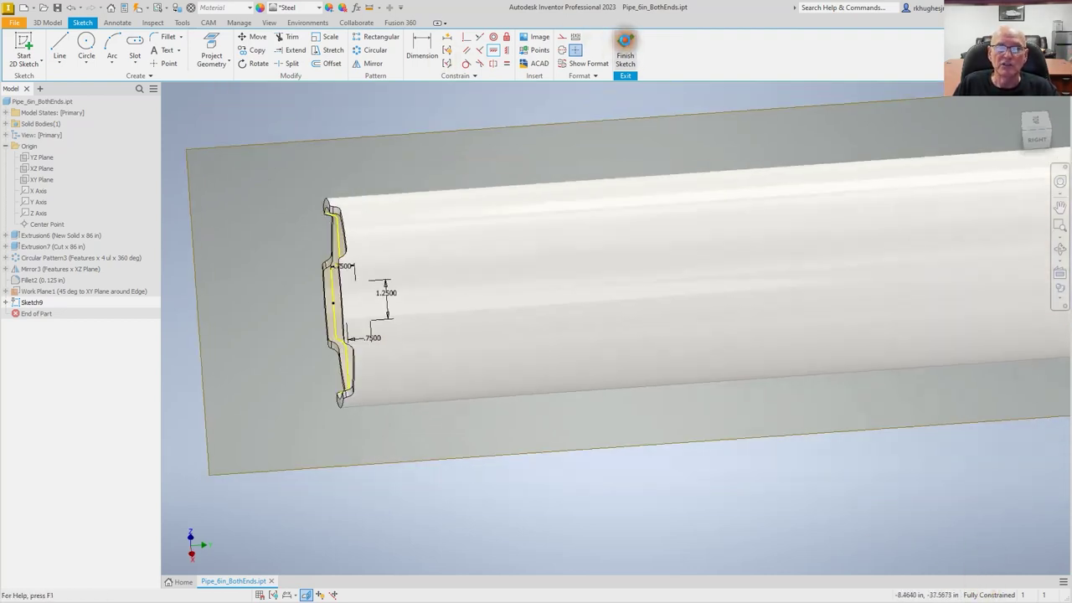
Step: Extrude the slot profile as an 86 in cut through one side of the pipe wall
{"action": "left_click", "coordinate": [60, 60]}
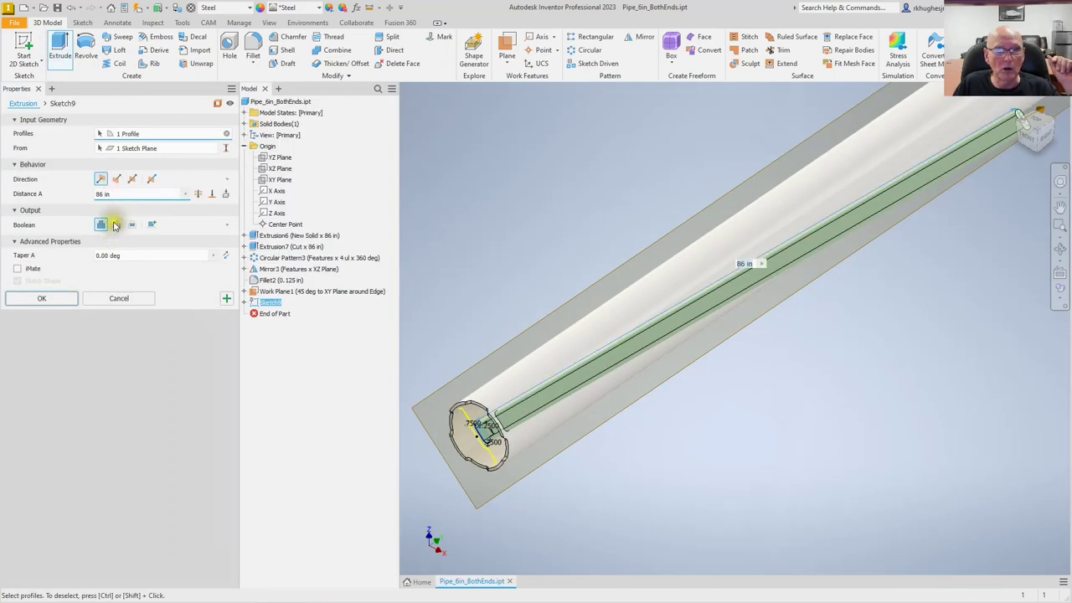
{"action": "left_click", "coordinate": [115, 225]}
{"action": "left_click", "coordinate": [101, 178]}
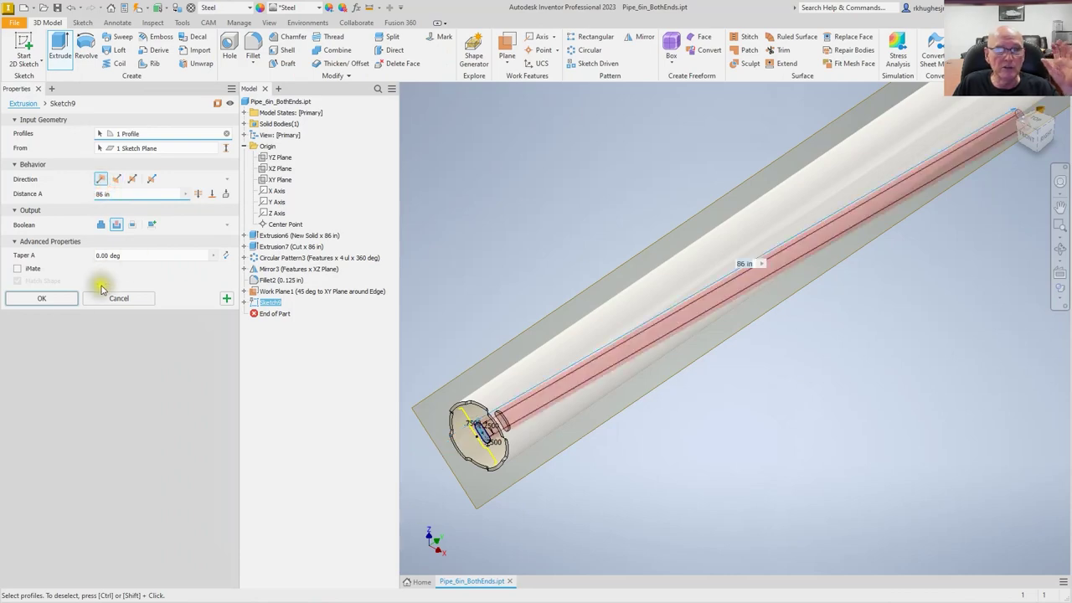
{"action": "left_click", "coordinate": [42, 298]}
{"action": "scroll", "coordinate": [364, 403], "scroll_direction": "up", "scroll_amount": 5}
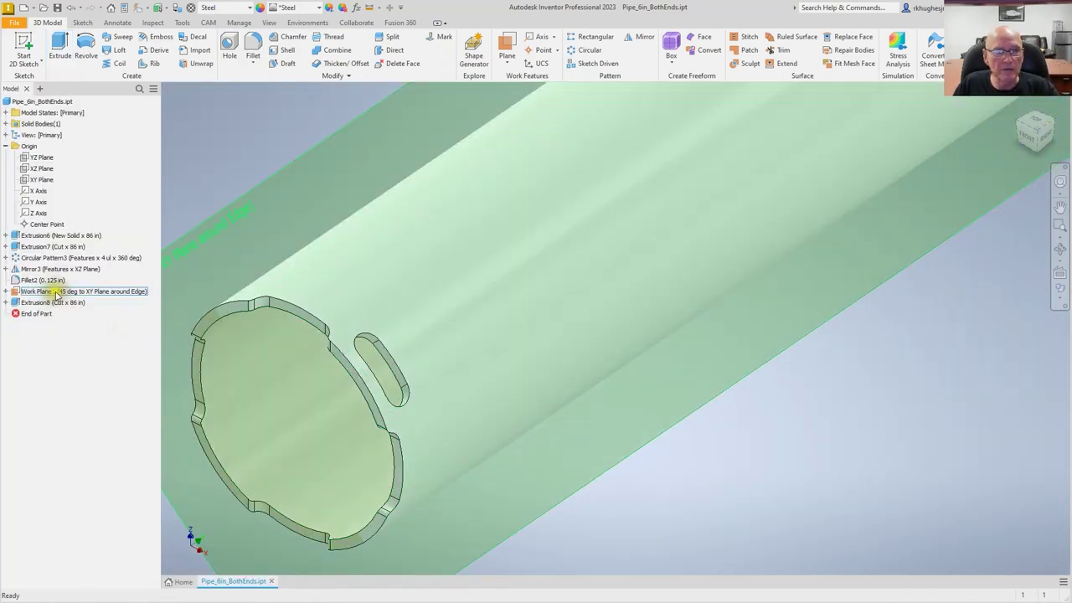
Step: Hide the 45-degree work plane used for the slot sketch
{"action": "right_click", "coordinate": [53, 290]}
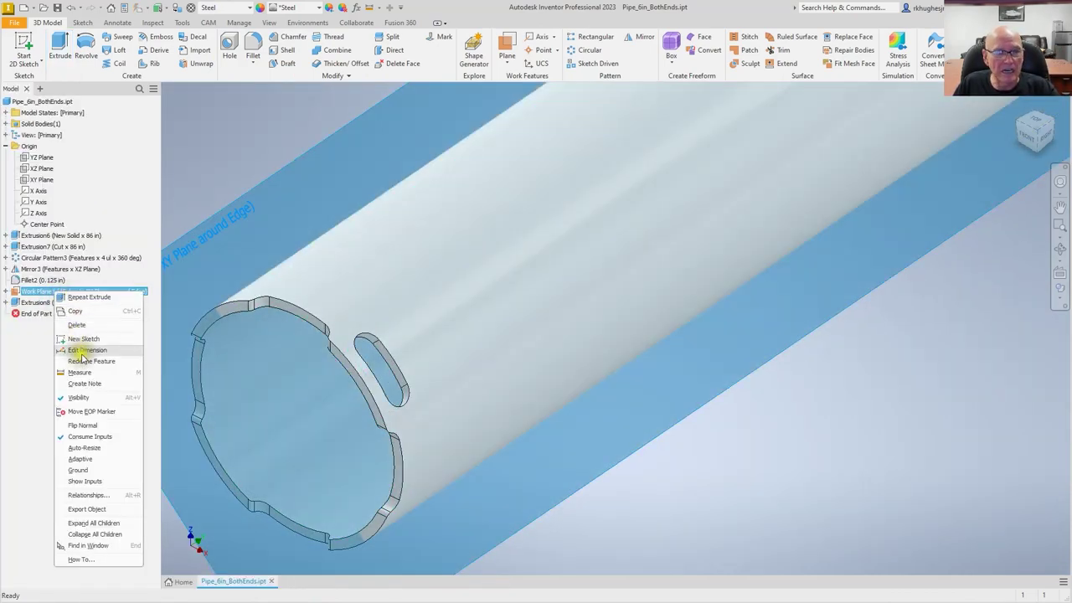
{"action": "left_click", "coordinate": [79, 397]}
{"action": "middle_click_drag", "start_coordinate": [431, 428], "coordinate": [474, 380]}
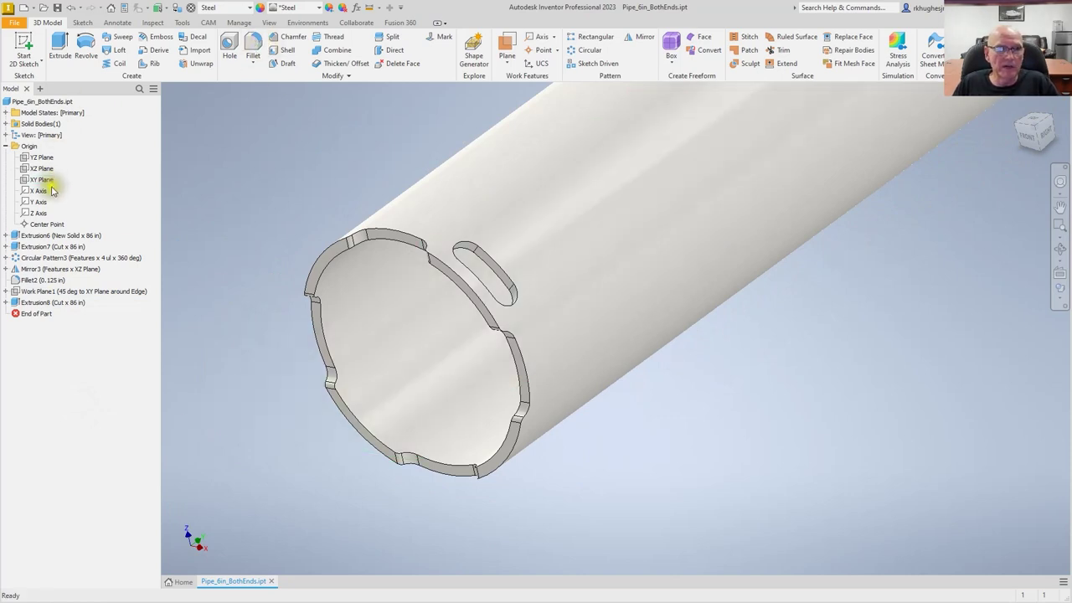
Step: Mirror the slot cut about the 45-degree work plane to the opposite pipe wall
{"action": "left_click", "coordinate": [33, 303]}
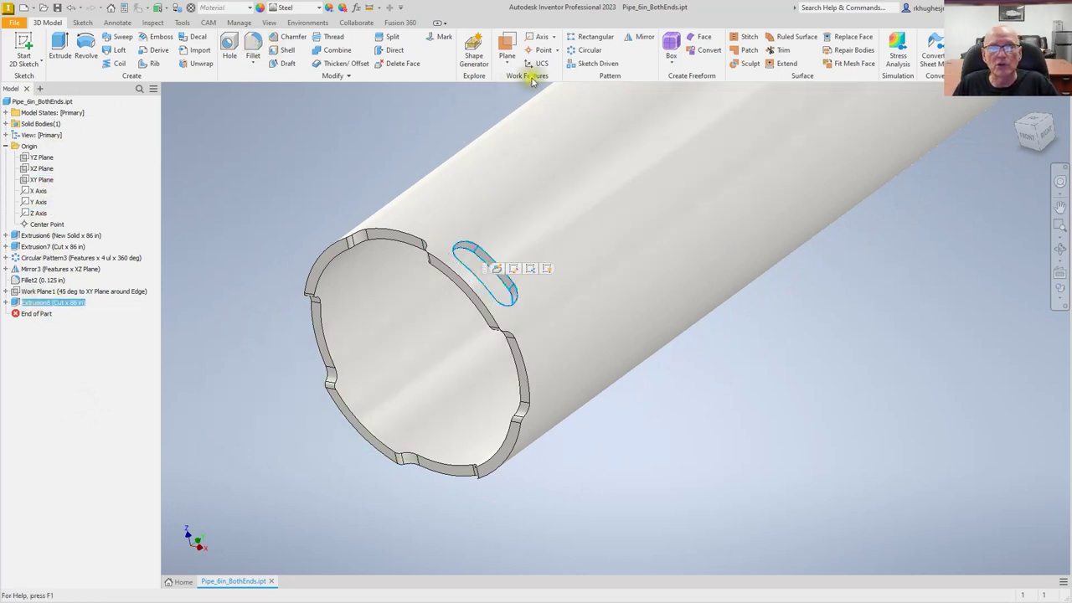
{"action": "left_click", "coordinate": [644, 38]}
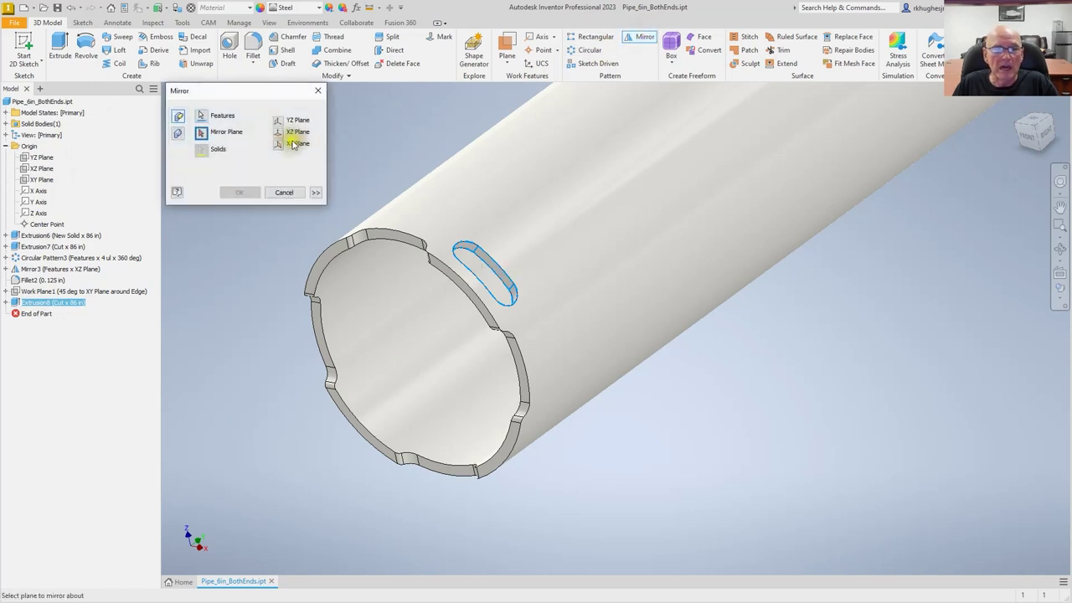
{"action": "left_click", "coordinate": [56, 290]}
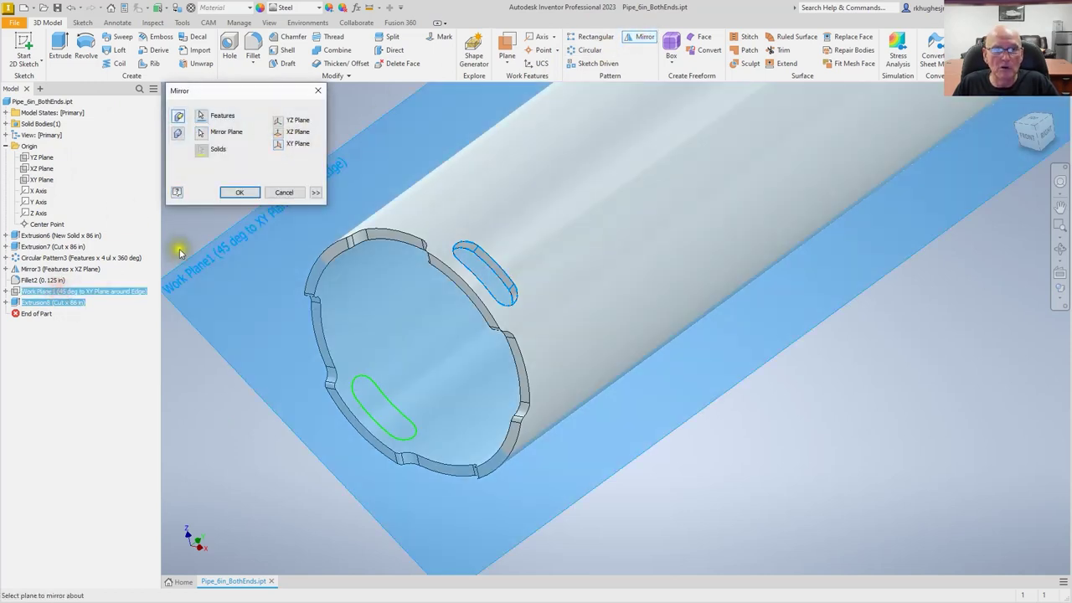
{"action": "left_click", "coordinate": [254, 194]}
{"action": "middle_click_drag", "start_coordinate": [454, 376], "coordinate": [435, 313], "text": "shift"}
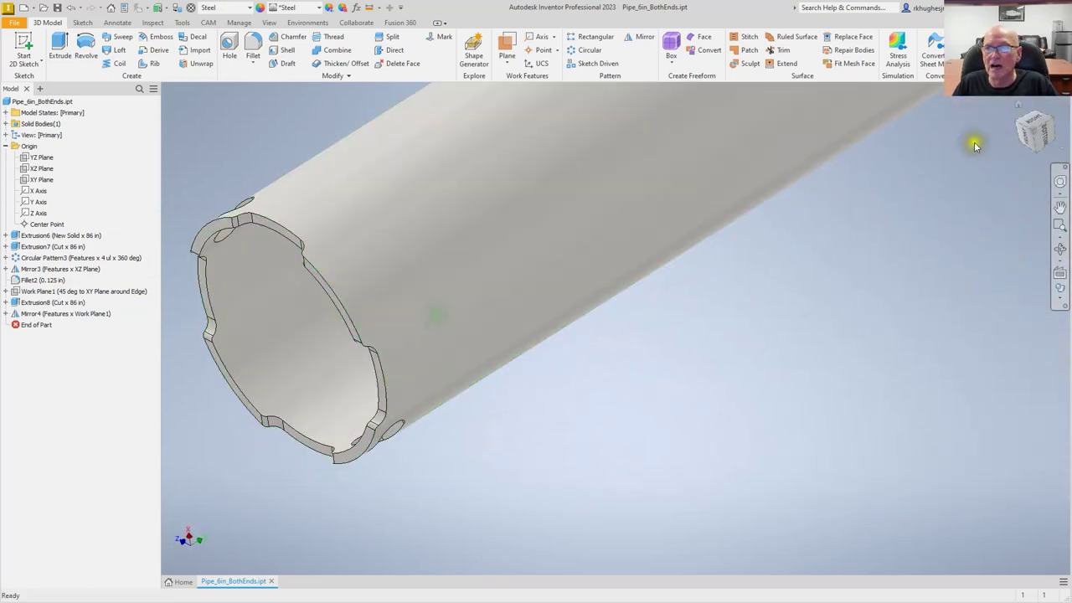
Step: Create a work plane at -45 degrees to the XY plane around the Y axis
{"action": "left_click", "coordinate": [1016, 108]}
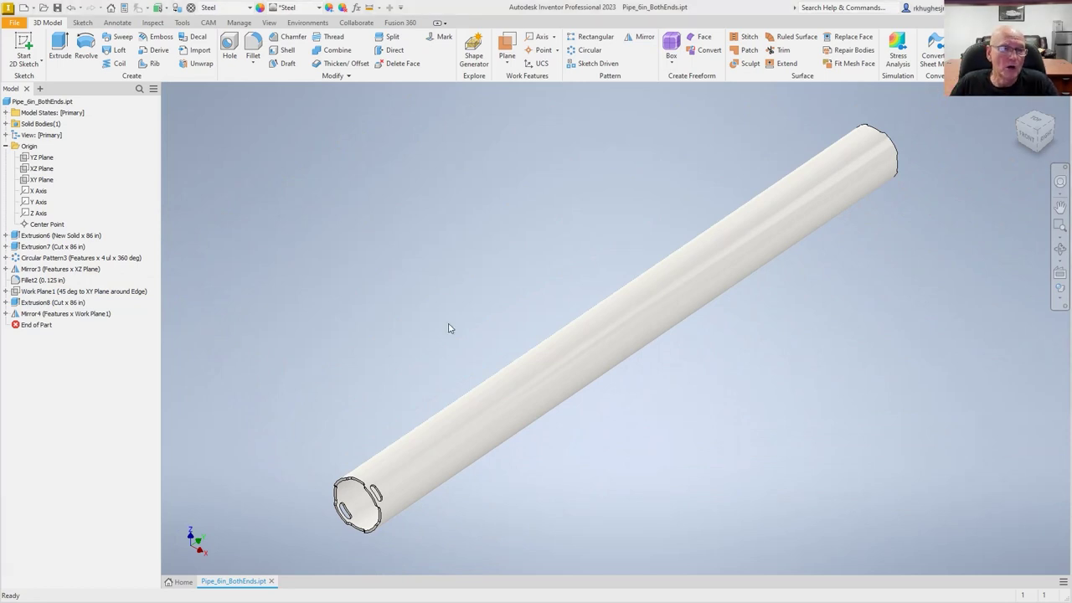
{"action": "left_click", "coordinate": [511, 60]}
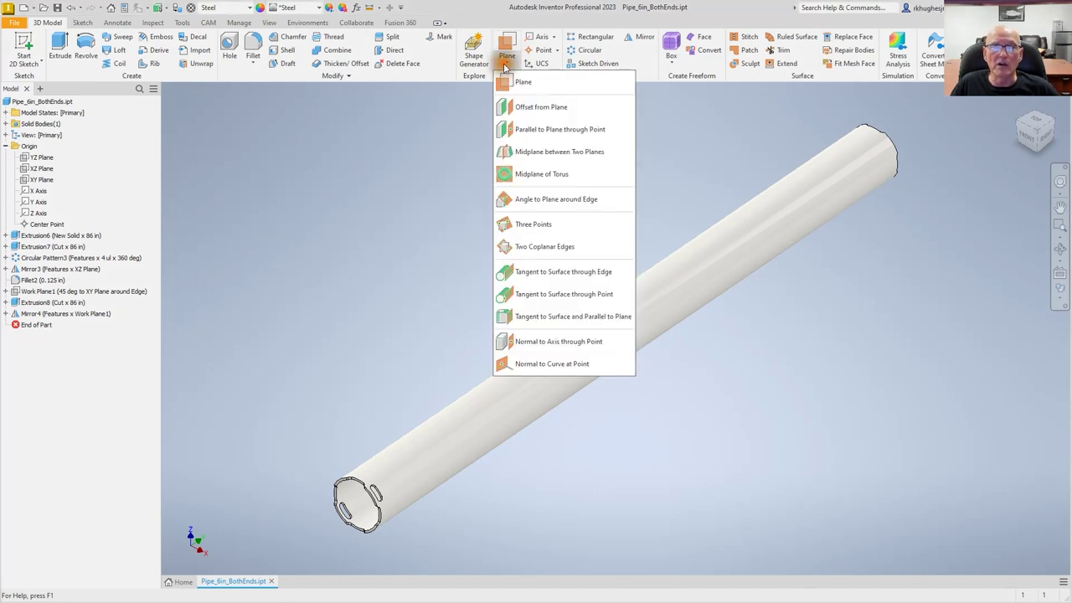
{"action": "left_click", "coordinate": [525, 201]}
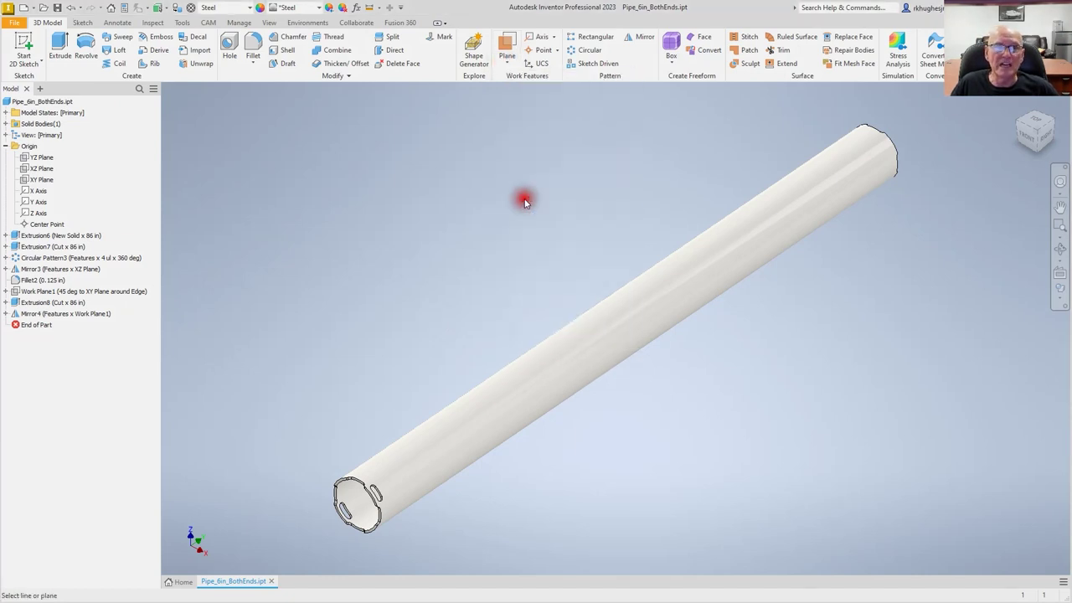
{"action": "left_click", "coordinate": [31, 202]}
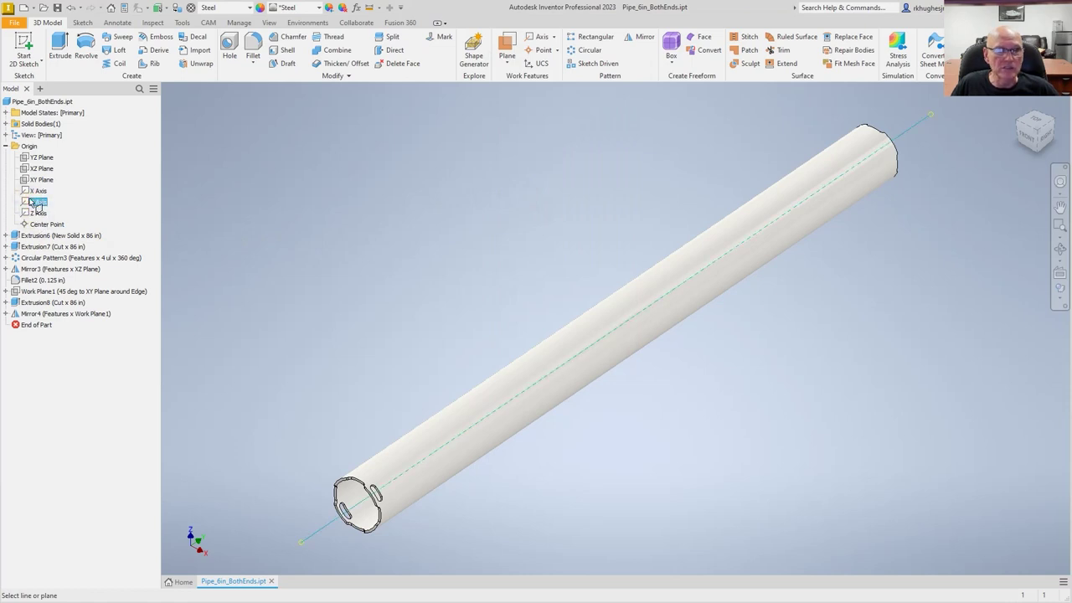
{"action": "left_click", "coordinate": [38, 180]}
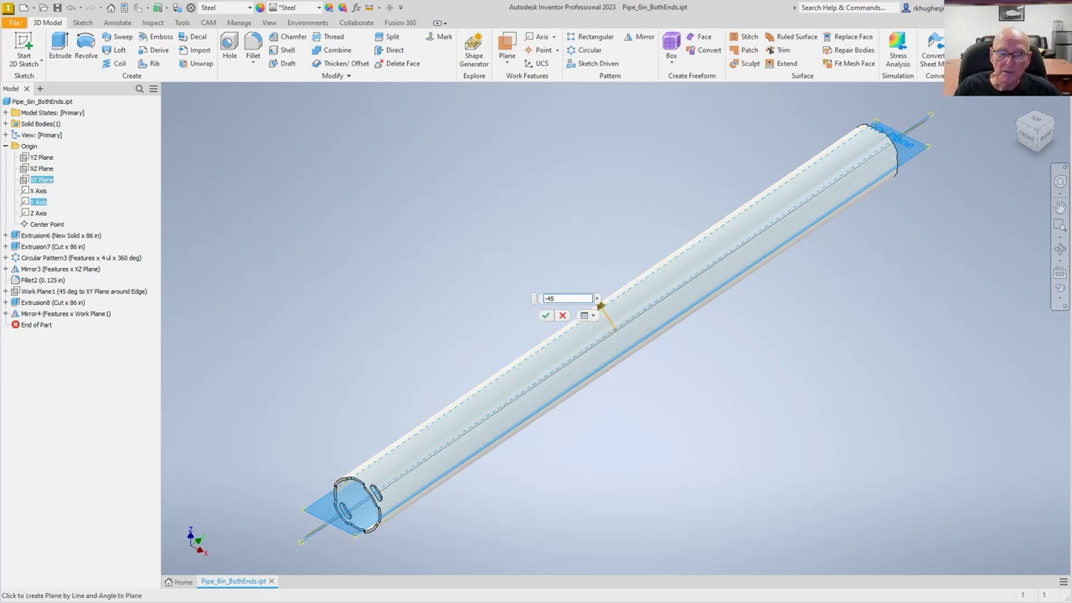
{"action": "key", "text": "Return"}
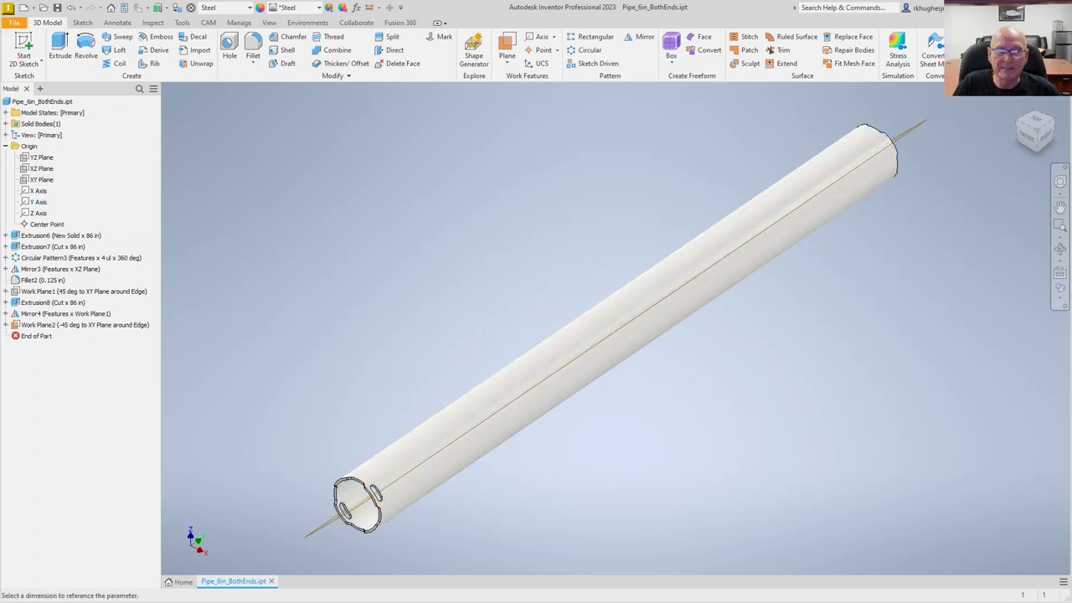
{"action": "mouse_move", "coordinate": [844, 213]}
{"action": "middle_mouse_down", "text": "shift"}
{"action": "mouse_move", "coordinate": [670, 287]}
{"action": "mouse_move", "coordinate": [784, 284]}
{"action": "mouse_move", "coordinate": [679, 263]}
{"action": "mouse_move", "coordinate": [662, 313]}
{"action": "middle_mouse_up", "text": "shift"}
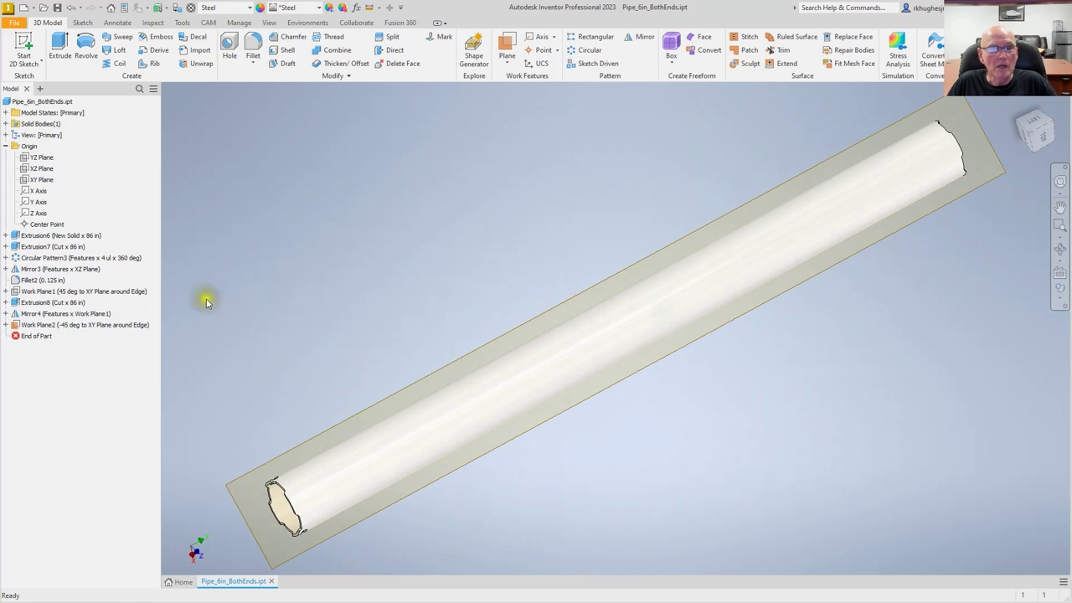
Step: Start a sketch on the -45-degree work plane and slice the graphics at the sketch plane
{"action": "right_click", "coordinate": [72, 326]}
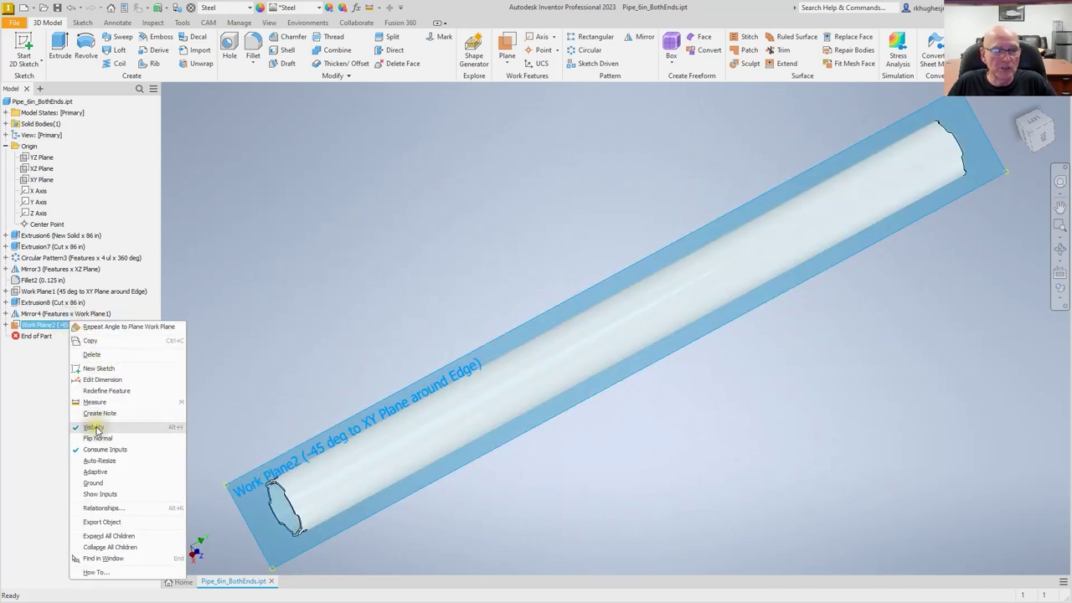
{"action": "left_click", "coordinate": [98, 369]}
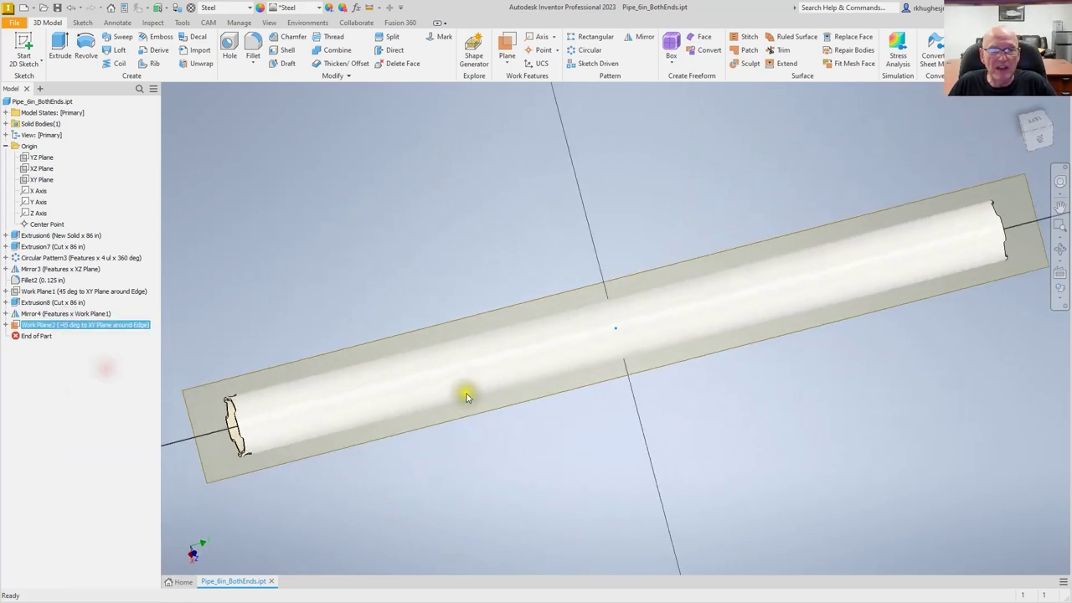
{"action": "middle_click_drag", "start_coordinate": [335, 382], "coordinate": [598, 390]}
{"action": "scroll", "coordinate": [528, 352], "scroll_direction": "up", "scroll_amount": 3}
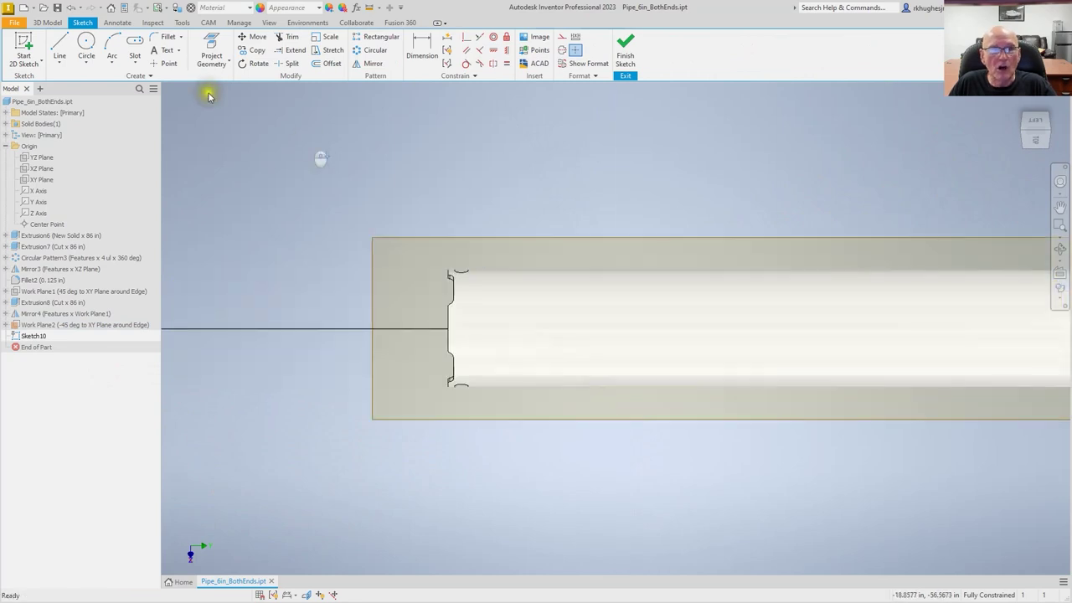
{"action": "left_click", "coordinate": [269, 23]}
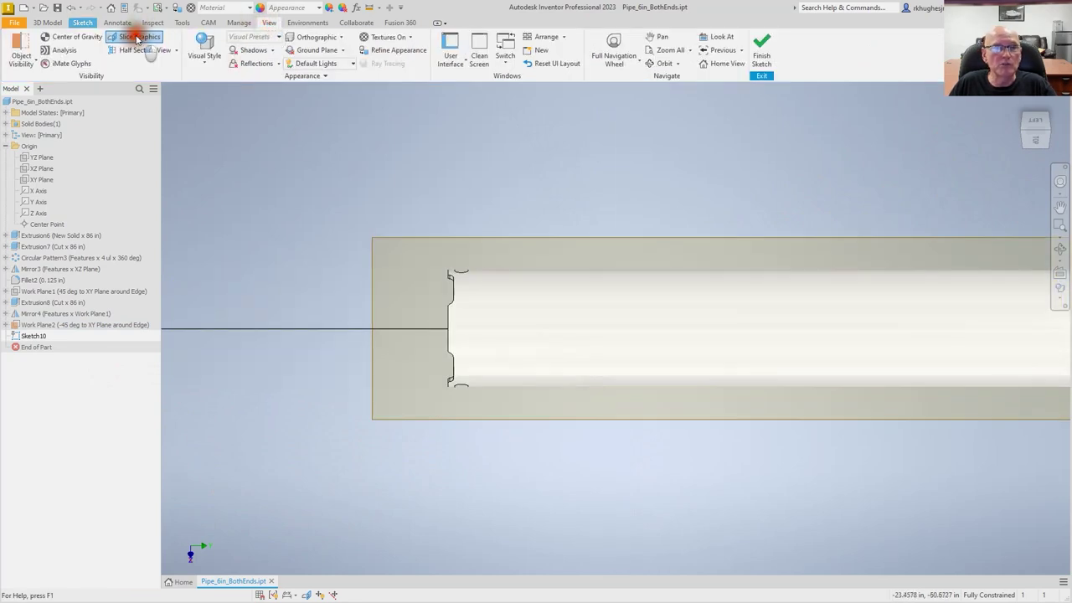
{"action": "left_click", "coordinate": [134, 37]}
{"action": "scroll", "coordinate": [459, 328], "scroll_direction": "up", "scroll_amount": 3}
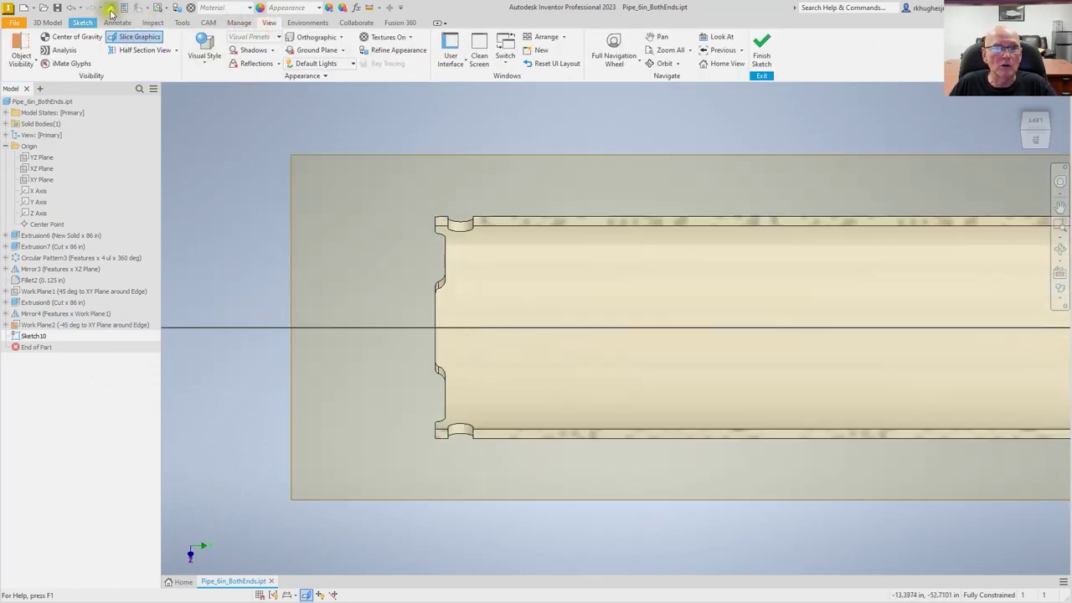
Step: Project the pipe's inner face and sketch a circle about 0.83 in in diameter on the pipe axis, about 0.8 in from the notched end
{"action": "left_click", "coordinate": [82, 22]}
{"action": "left_click", "coordinate": [211, 52]}
{"action": "left_click", "coordinate": [552, 310]}
{"action": "left_click", "coordinate": [86, 42]}
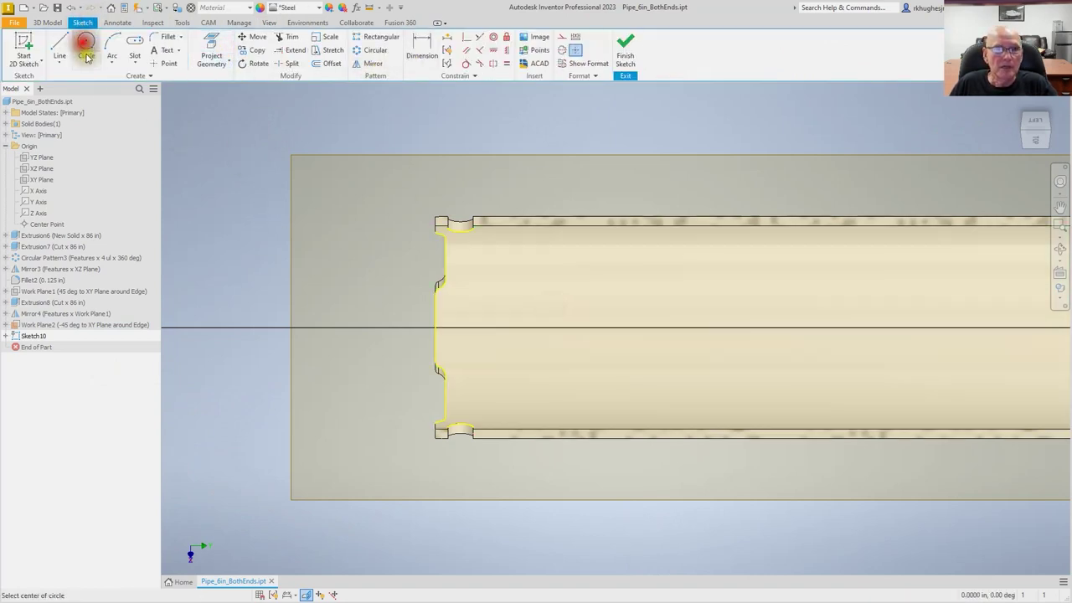
{"action": "left_click", "coordinate": [461, 328]}
{"action": "left_click", "coordinate": [453, 335]}
Step: Add a diameter dimension to the circle and try a value of 1.030 in
{"action": "left_click", "coordinate": [421, 48]}
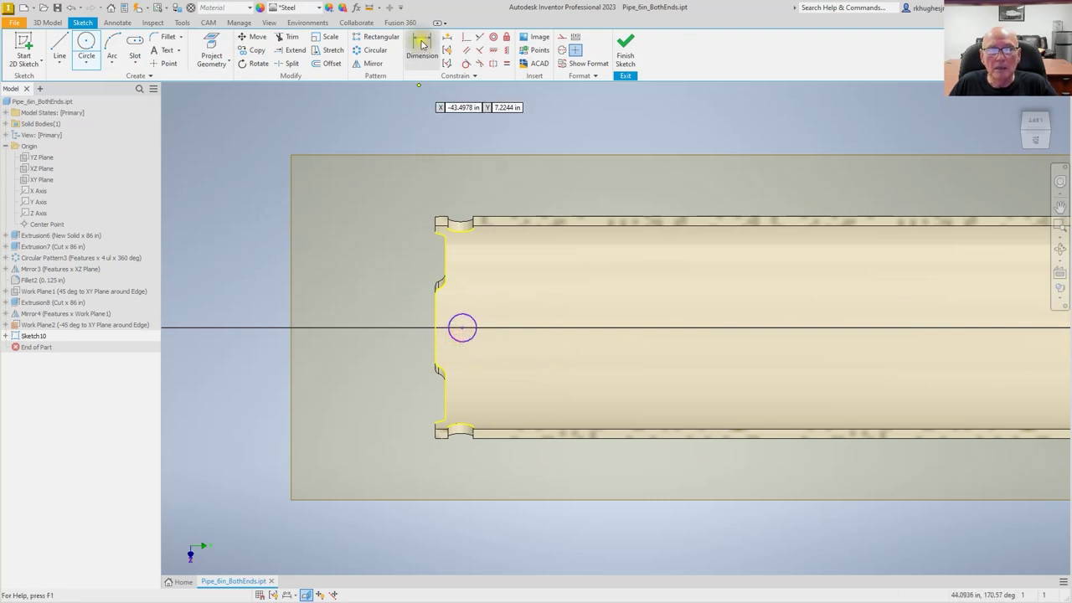
{"action": "left_click", "coordinate": [472, 317]}
{"action": "left_click", "coordinate": [500, 299]}
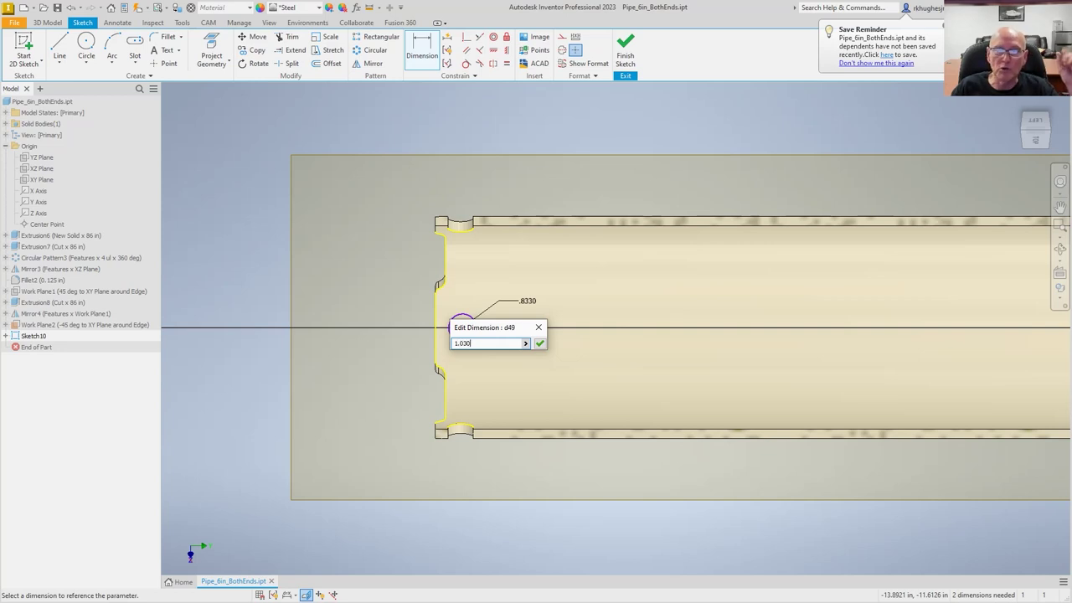
{"action": "key", "text": "Return"}
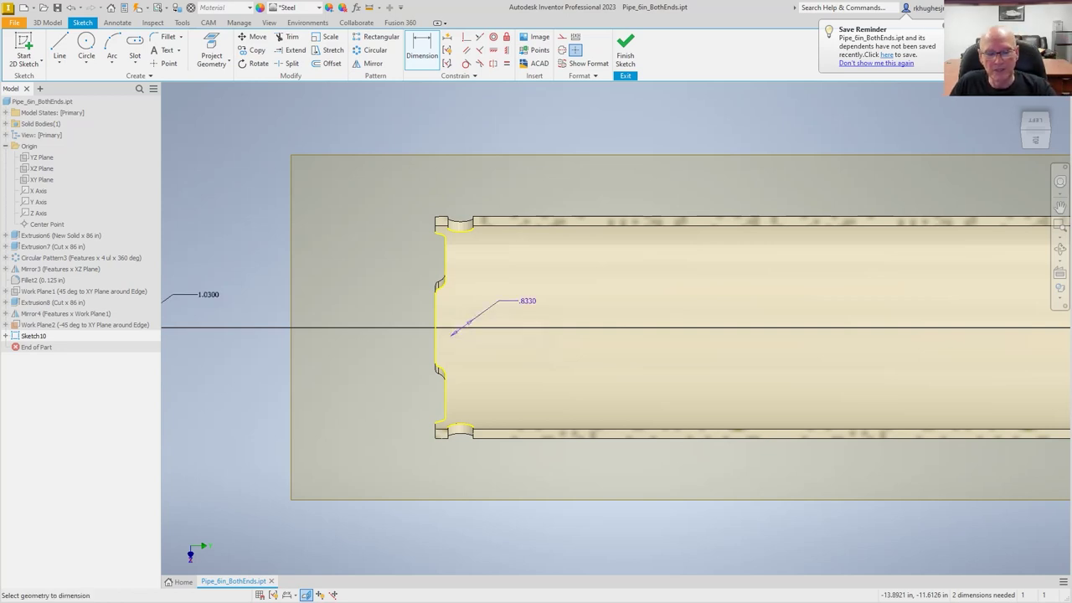
Step: Dimension the circle's center 0.8 in from the projected pipe end edge
{"action": "left_click", "coordinate": [421, 50]}
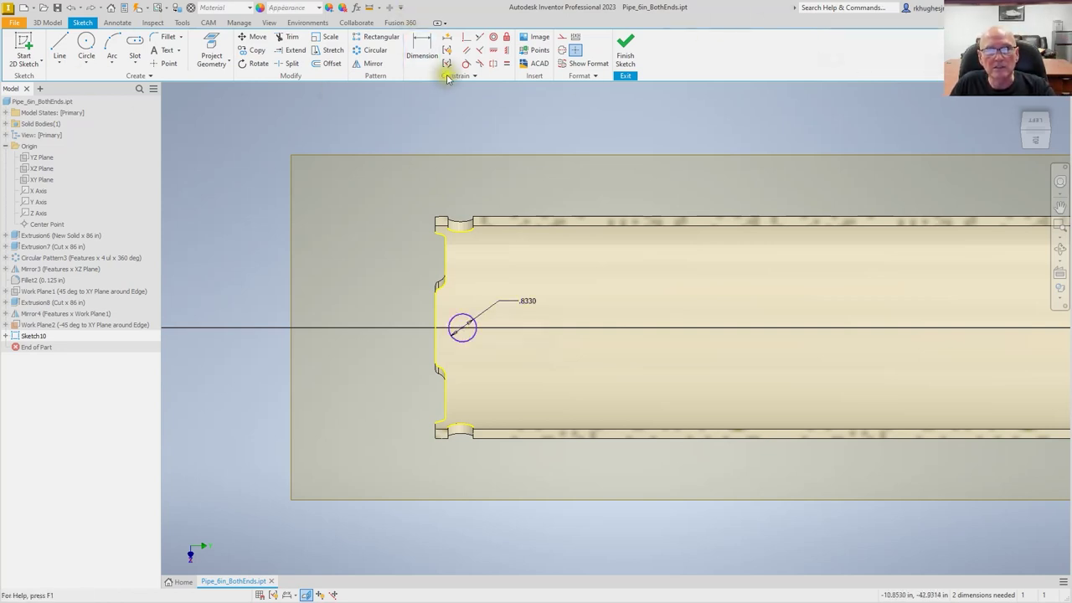
{"action": "left_click", "coordinate": [422, 51]}
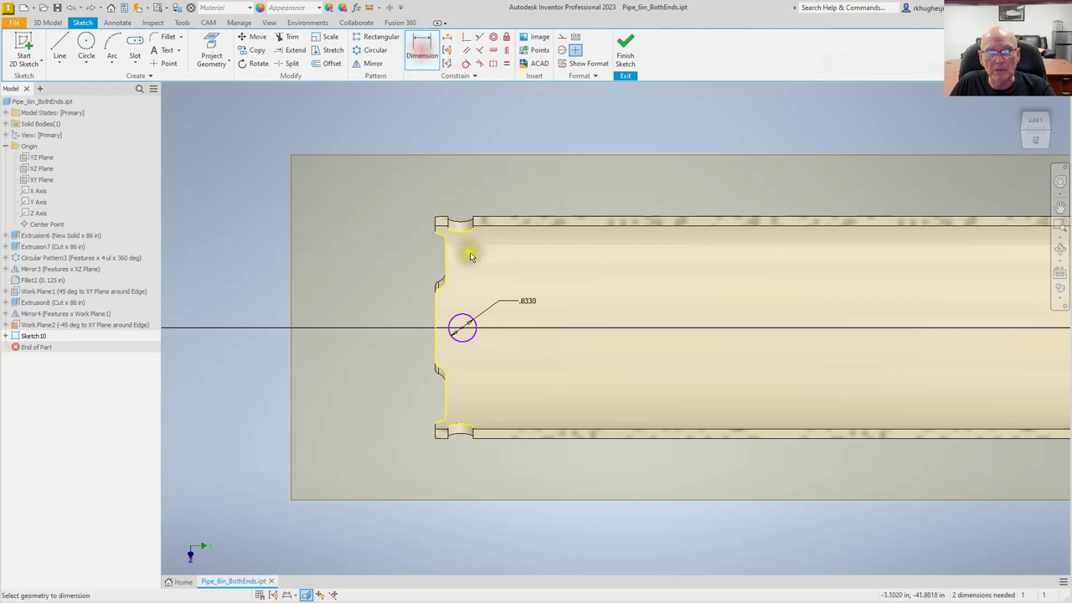
{"action": "left_click", "coordinate": [434, 335]}
{"action": "left_click", "coordinate": [438, 136]}
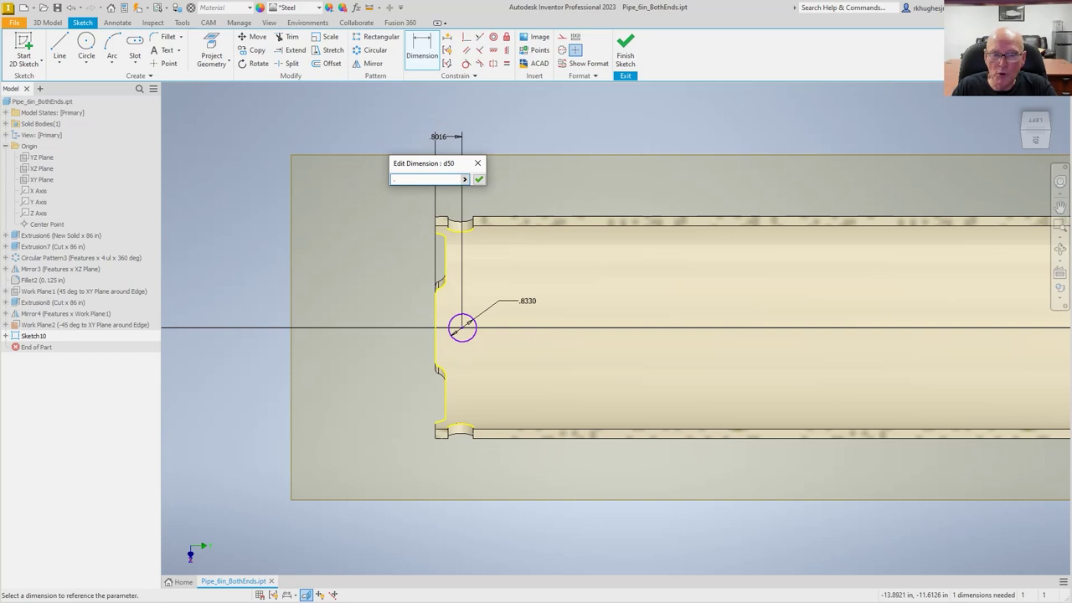
{"action": "key", "text": "Return"}
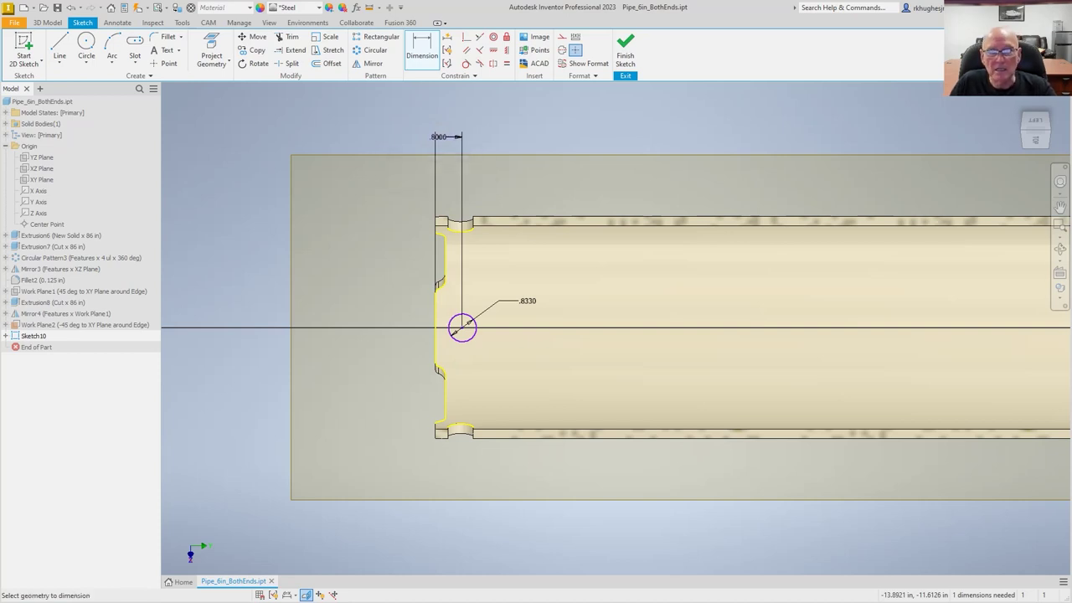
Step: Set the sketched circle's diameter to 1.030 in
{"action": "double_click", "coordinate": [525, 302]}
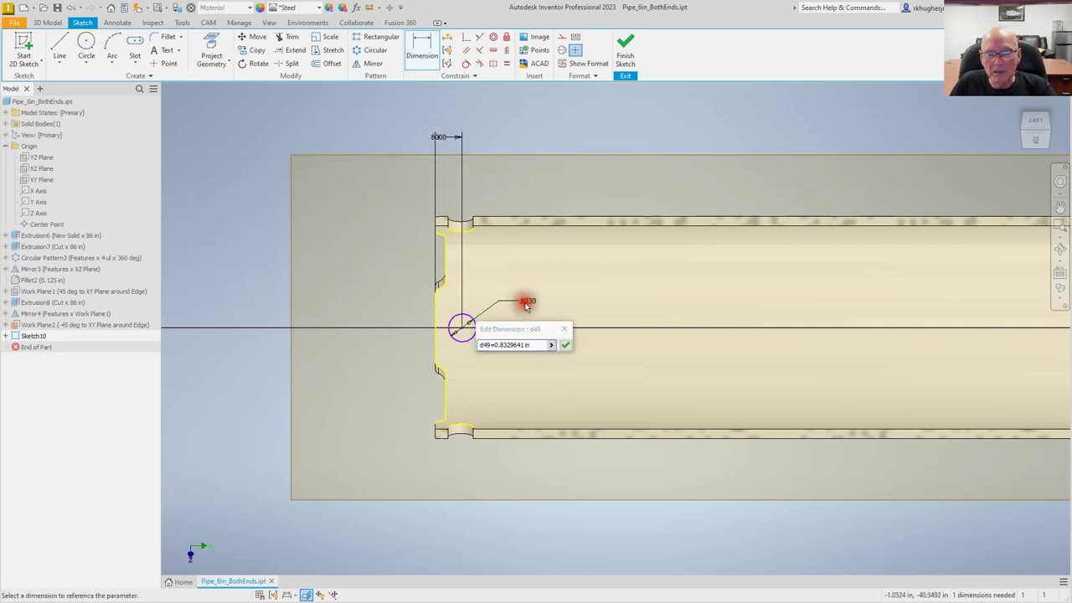
{"action": "left_click", "coordinate": [531, 343]}
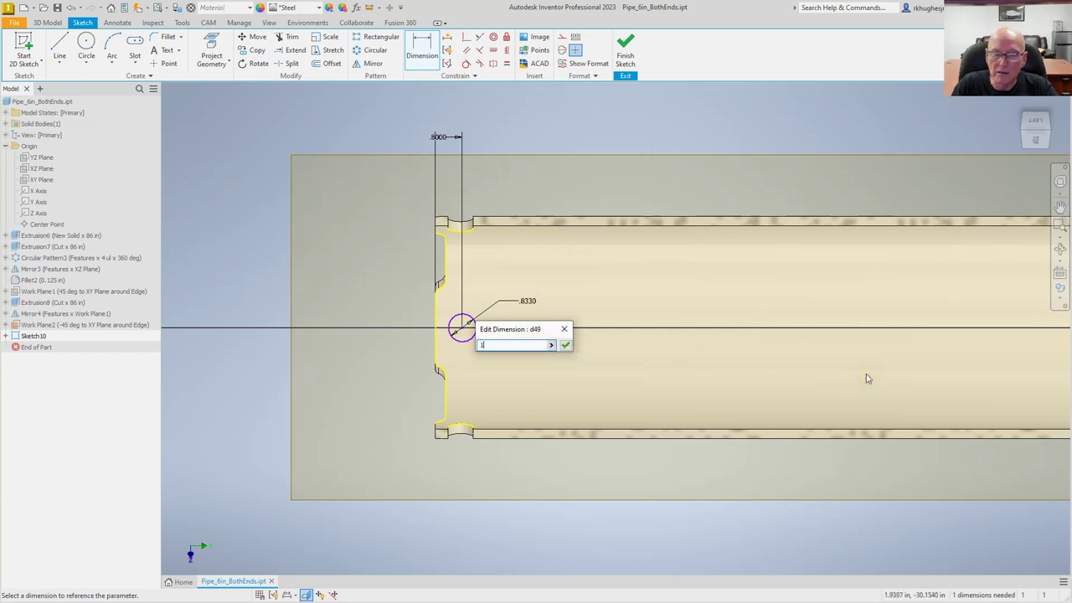
{"action": "key", "text": "Return"}
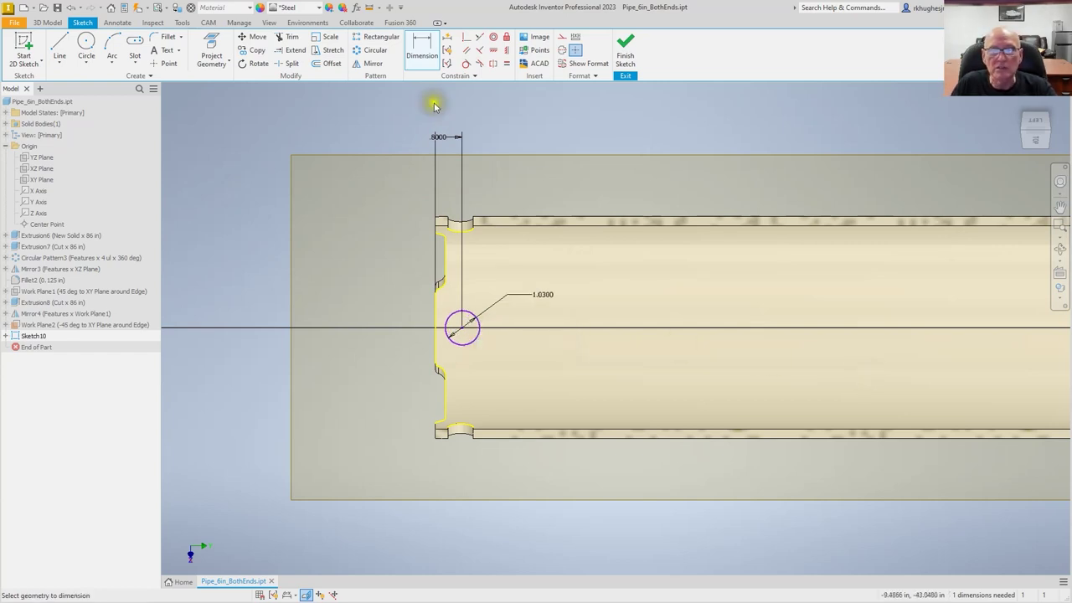
Step: Apply a horizontal constraint between the circle's center and the midpoint of the projected pipe end edge
{"action": "left_click", "coordinate": [493, 49]}
{"action": "left_click", "coordinate": [434, 338]}
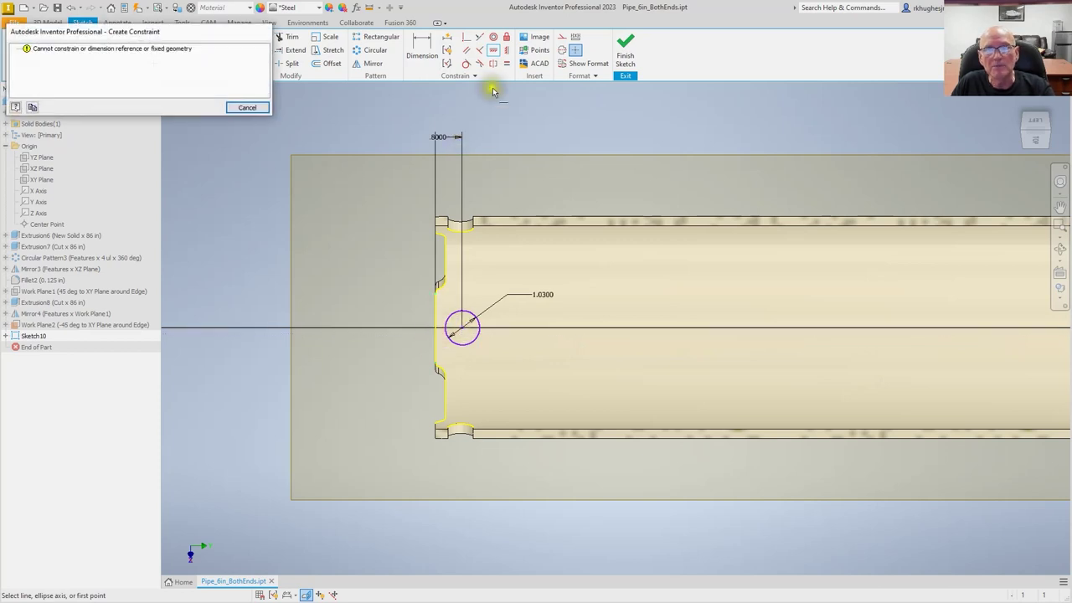
{"action": "key", "text": "Escape"}
{"action": "left_click", "coordinate": [463, 329]}
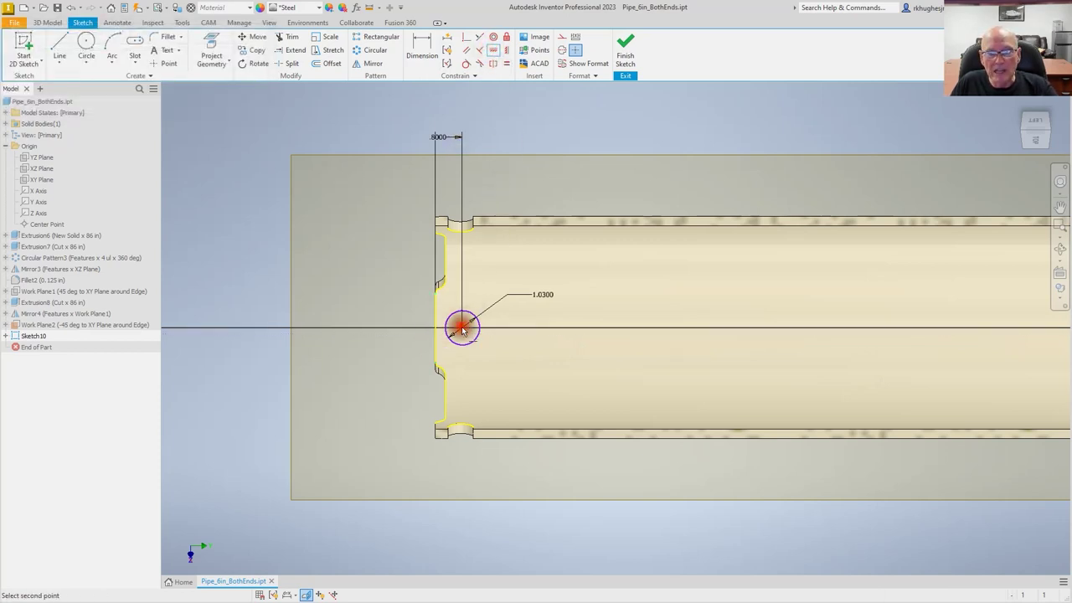
{"action": "left_click", "coordinate": [434, 327]}
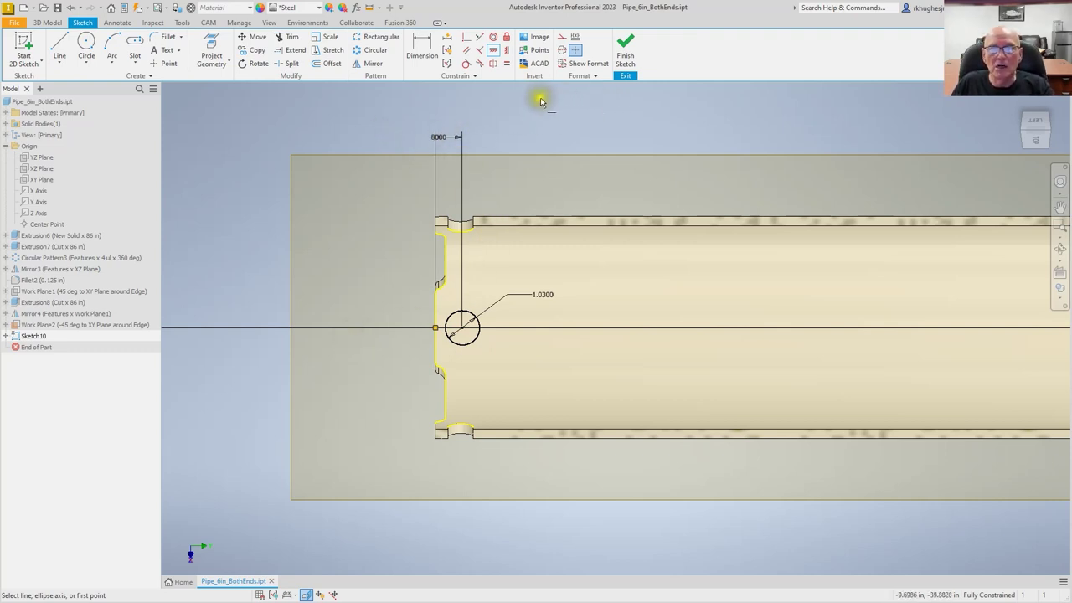
Step: Set the distance from the pipe end to the circle's center to 1 in and finish the sketch
{"action": "left_click", "coordinate": [418, 52]}
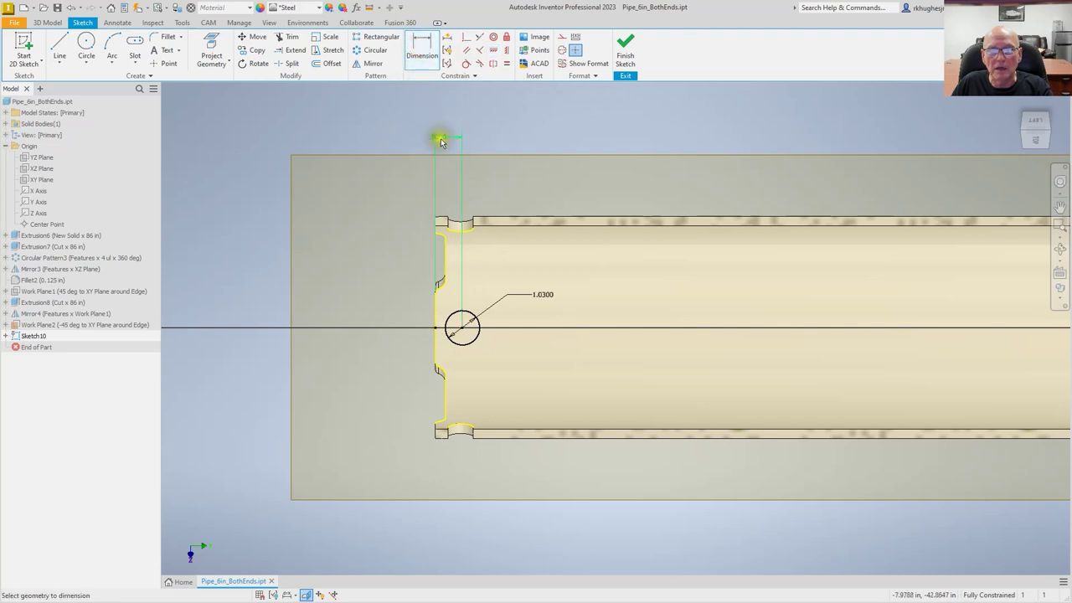
{"action": "left_click", "coordinate": [440, 139]}
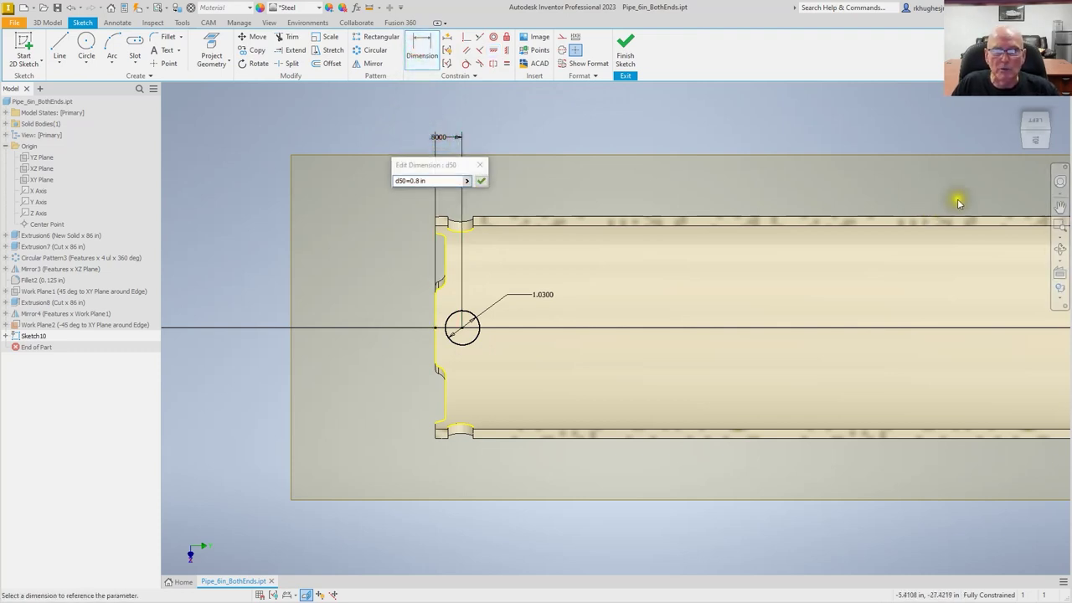
{"action": "left_click_drag", "start_coordinate": [402, 180], "coordinate": [365, 185]}
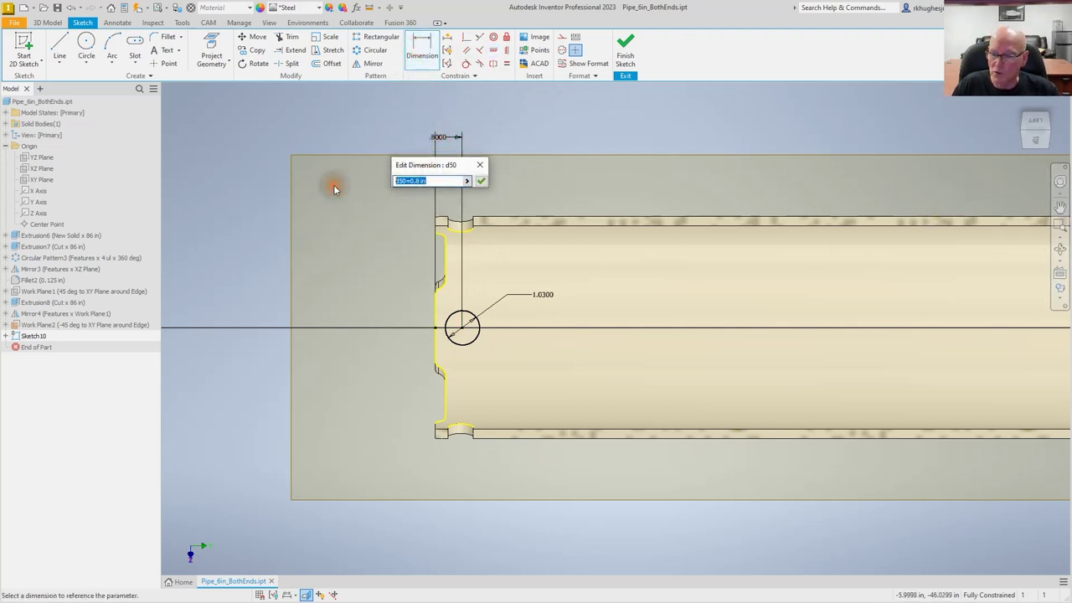
{"action": "type", "text": "1"}
{"action": "key", "text": "Return"}
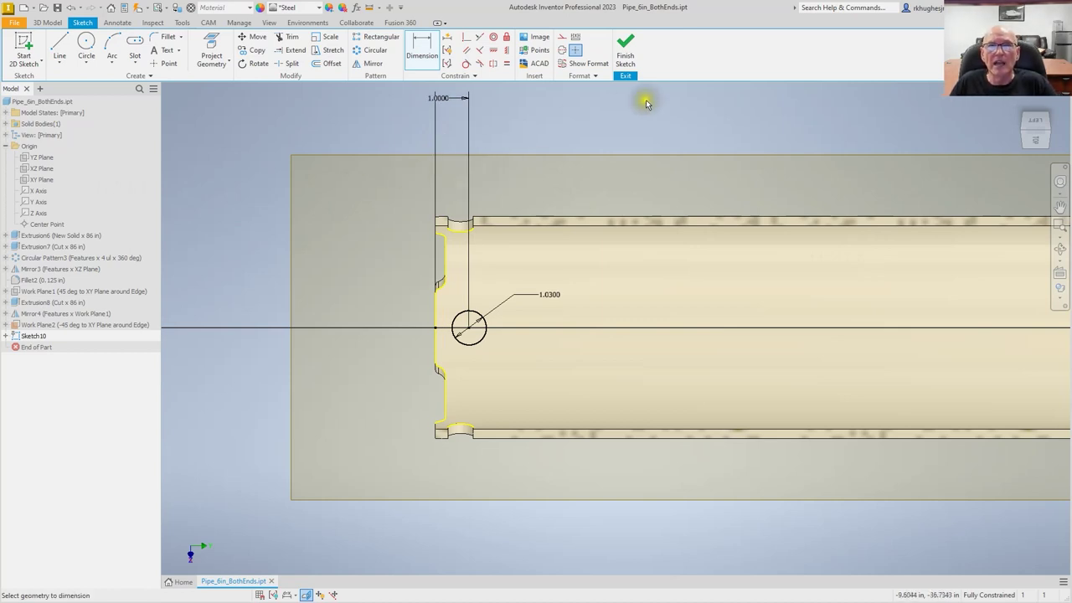
{"action": "left_click", "coordinate": [626, 52]}
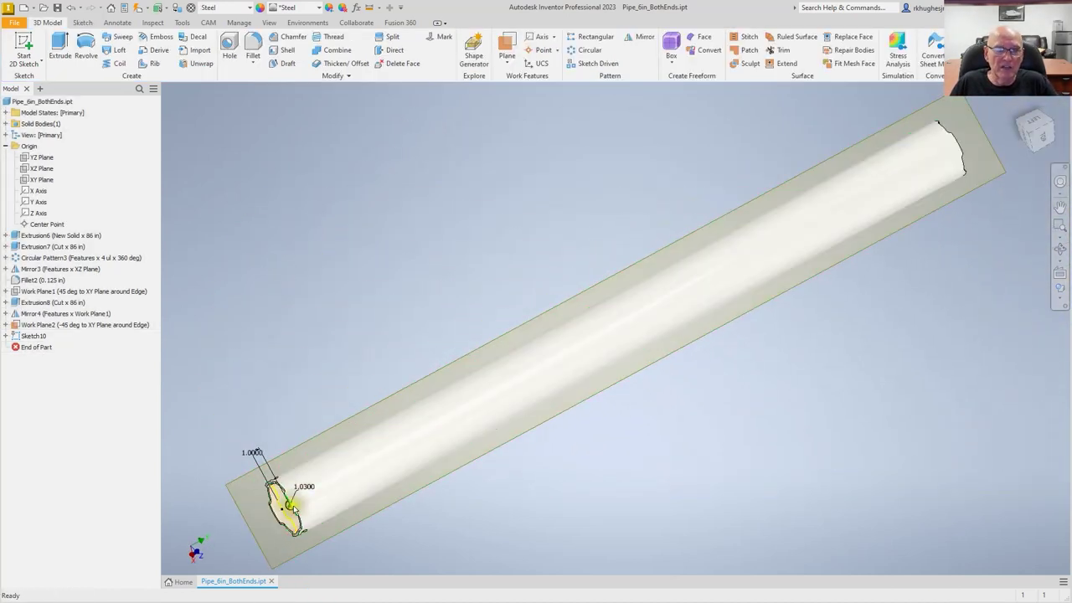
Step: Hide the -45-degree work plane, Work Plane2
{"action": "scroll", "coordinate": [264, 536], "scroll_direction": "up", "scroll_amount": 4}
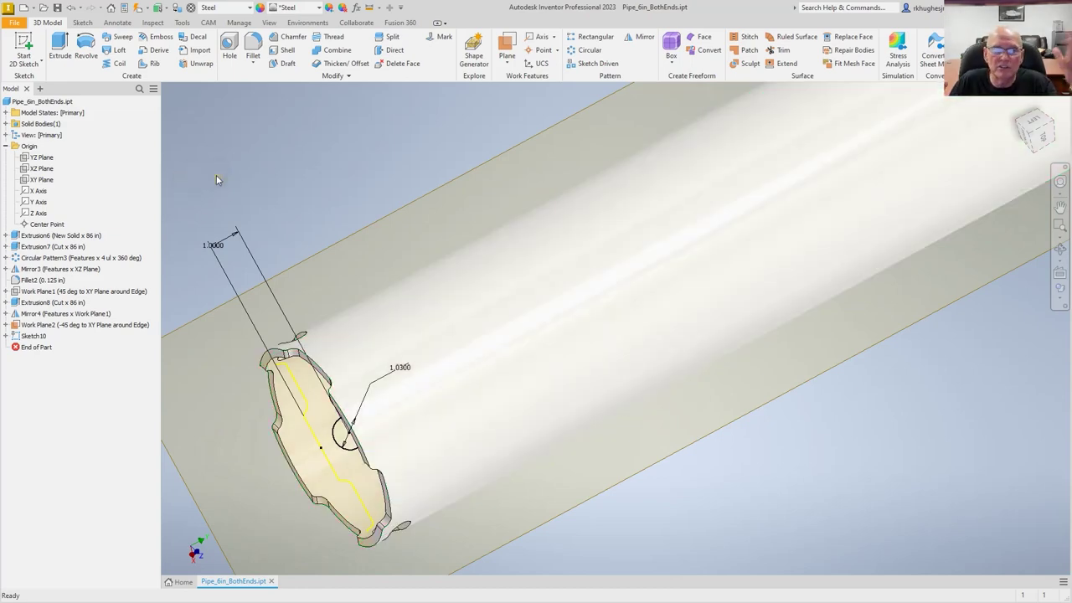
{"action": "middle_click_drag", "start_coordinate": [375, 373], "coordinate": [562, 232], "text": "shift"}
{"action": "right_click", "coordinate": [50, 327]}
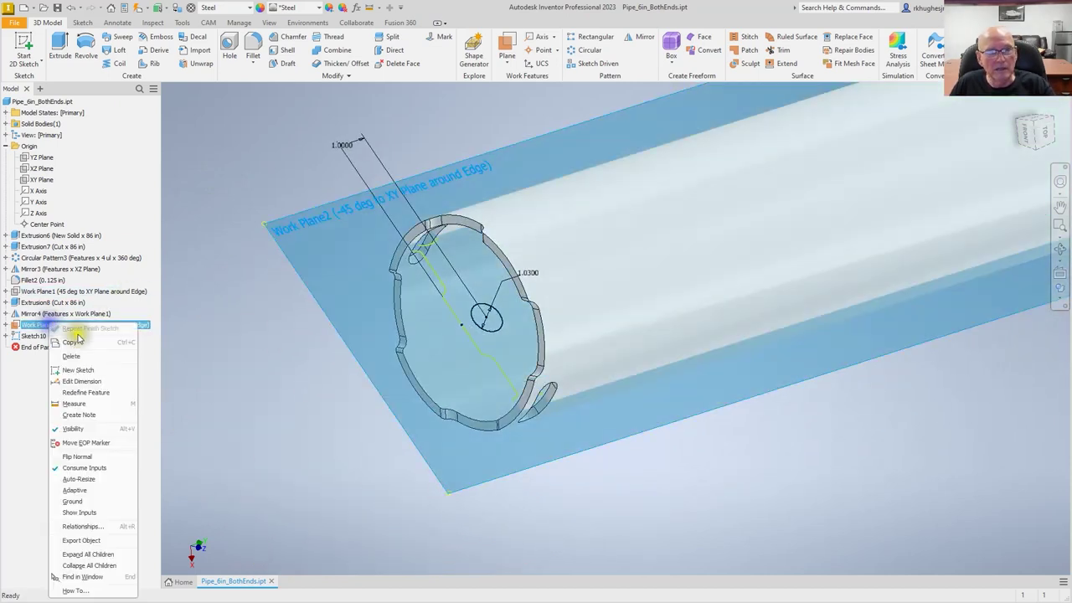
{"action": "left_click", "coordinate": [75, 429]}
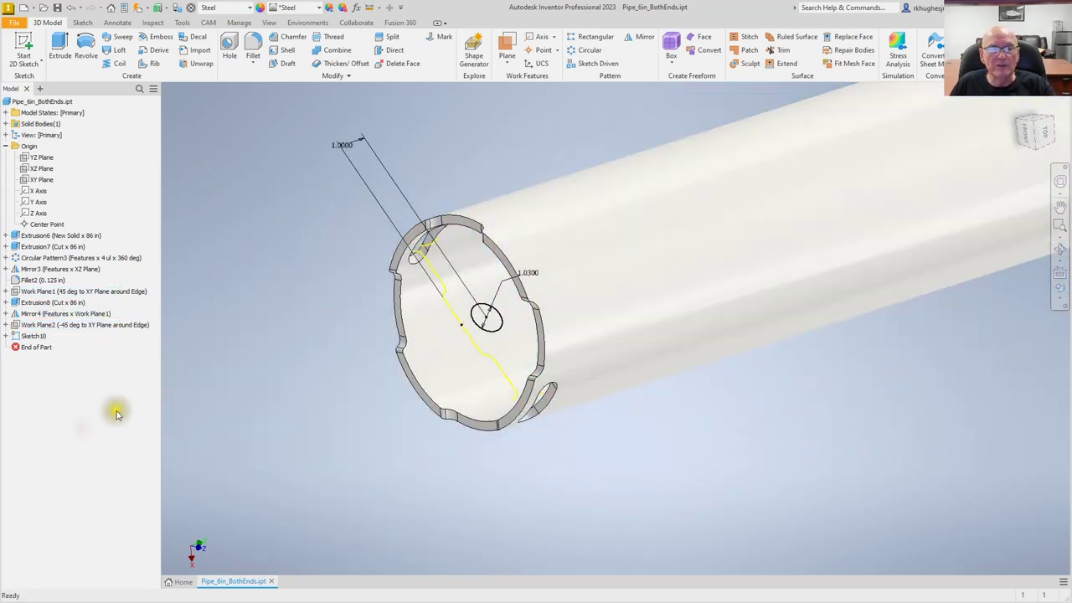
Step: Extrude the circle symmetrically by 86 in as a cut through both pipe walls and restore the home view
{"action": "left_click", "coordinate": [60, 46]}
{"action": "left_click", "coordinate": [132, 179]}
{"action": "left_click", "coordinate": [116, 225]}
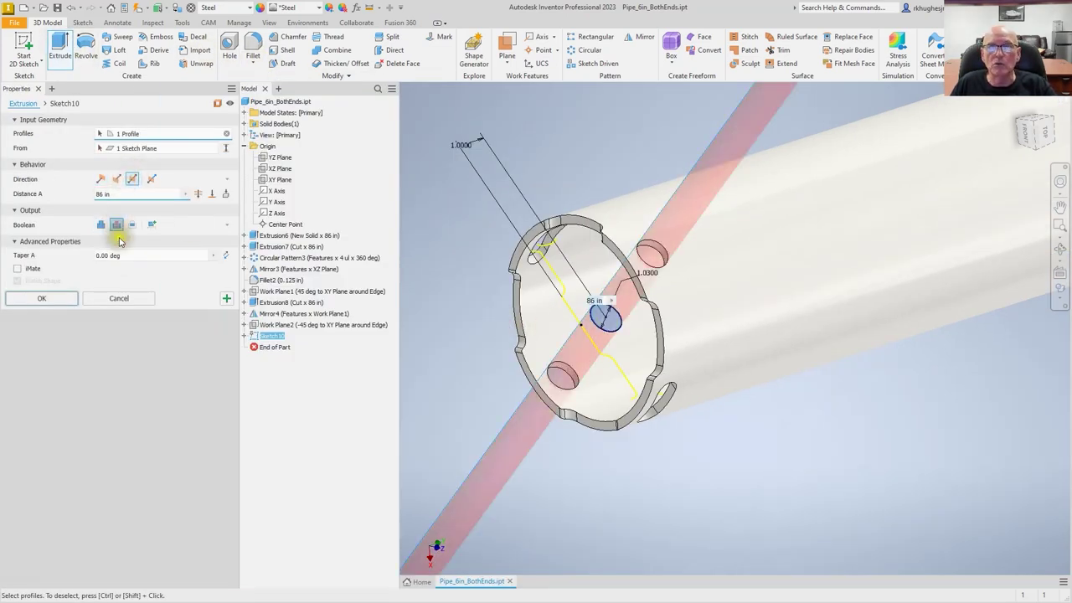
{"action": "left_click", "coordinate": [41, 298]}
{"action": "middle_click_drag", "start_coordinate": [721, 463], "coordinate": [580, 391], "text": "shift"}
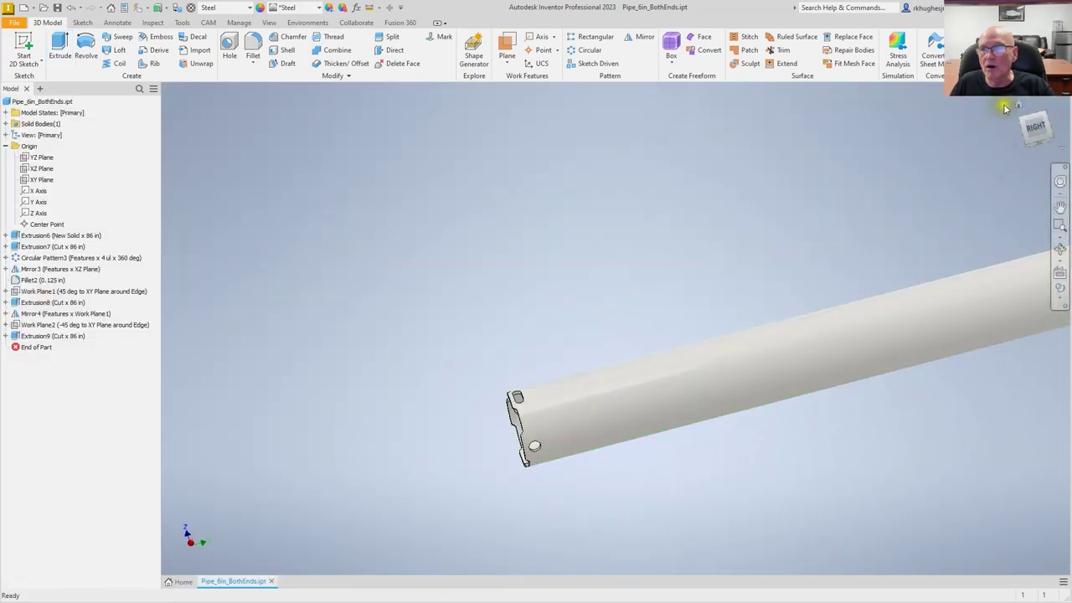
{"action": "left_click", "coordinate": [1019, 107]}
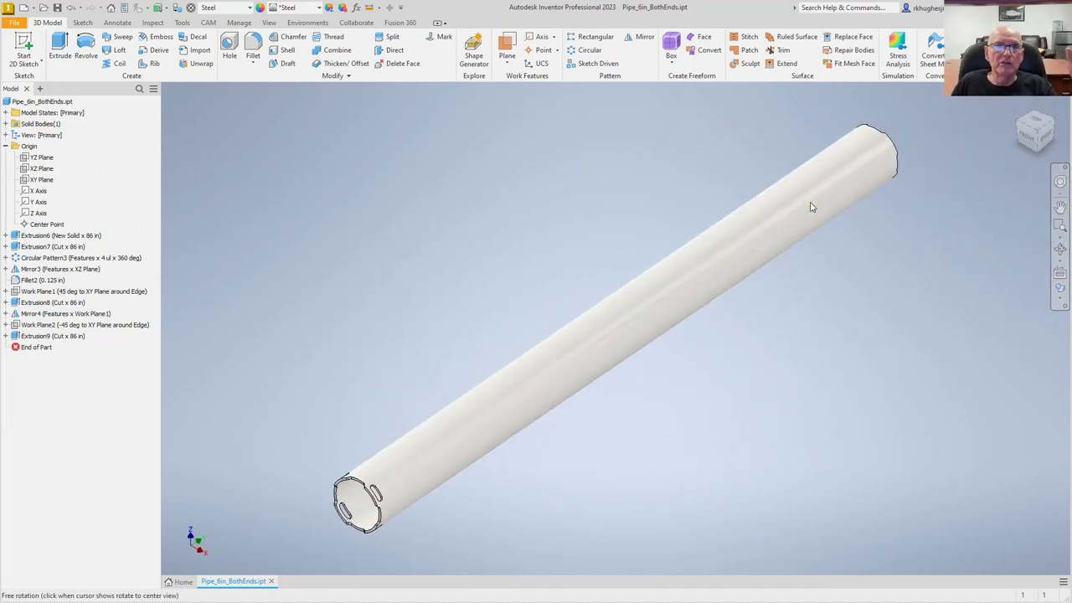
Step: Export the part to the Test Pieces folder as the STEP file Pipe_6in_BothEnds.stp
{"action": "left_click", "coordinate": [12, 23]}
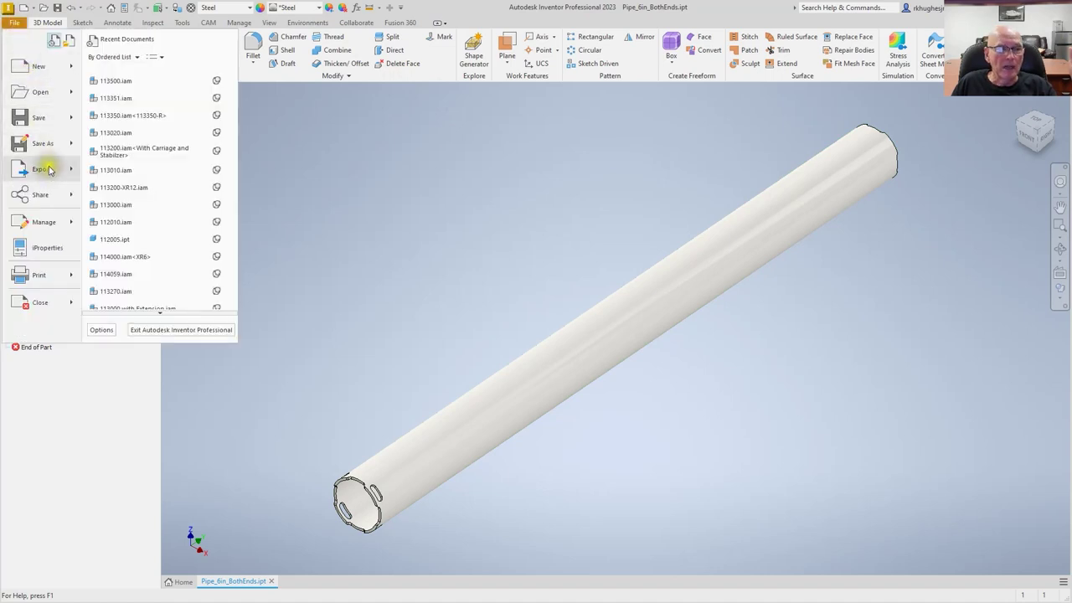
{"action": "mouse_move", "coordinate": [43, 168]}
{"action": "left_click", "coordinate": [153, 173]}
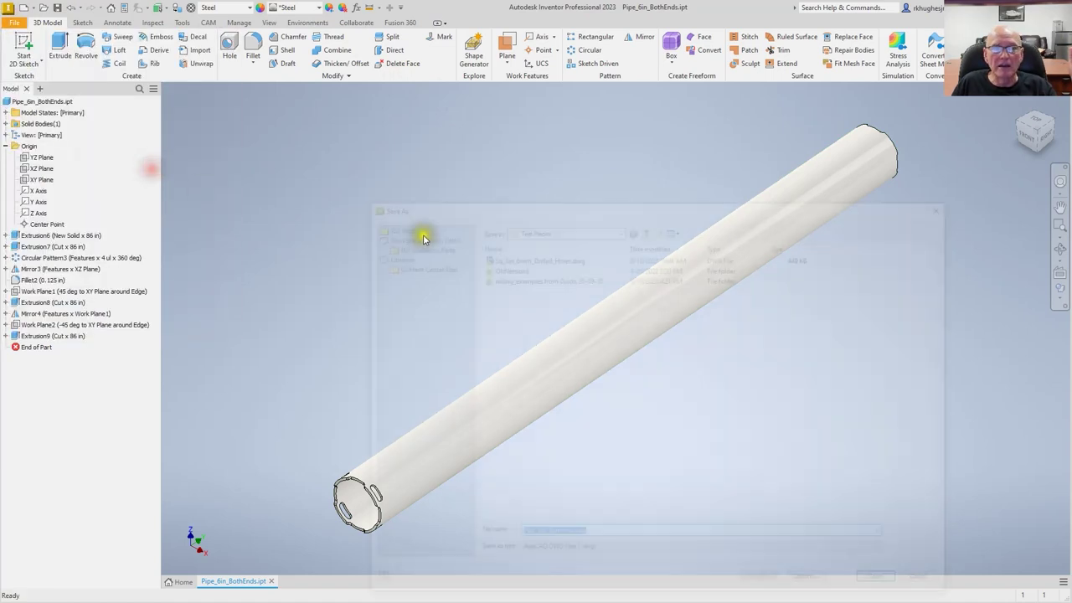
{"action": "left_click_drag", "start_coordinate": [596, 204], "coordinate": [517, 112]}
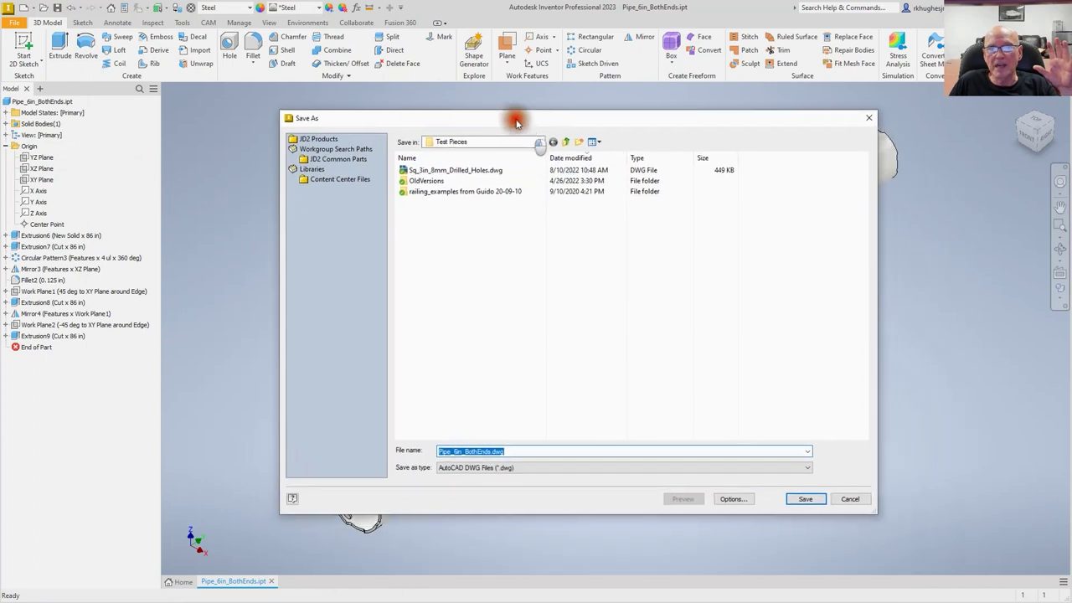
{"action": "left_click", "coordinate": [529, 459]}
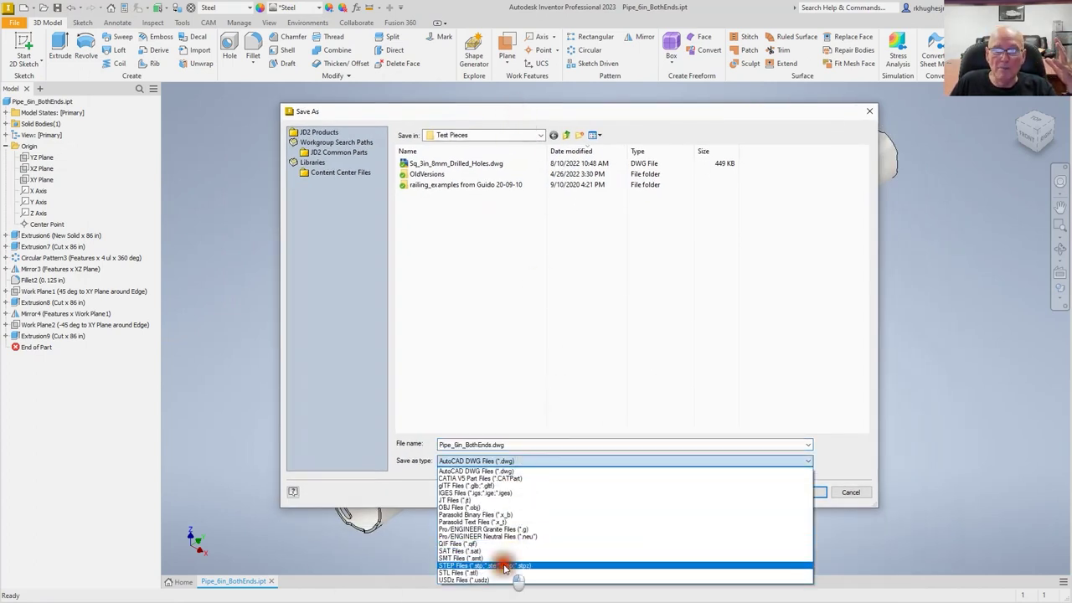
{"action": "left_click", "coordinate": [502, 565]}
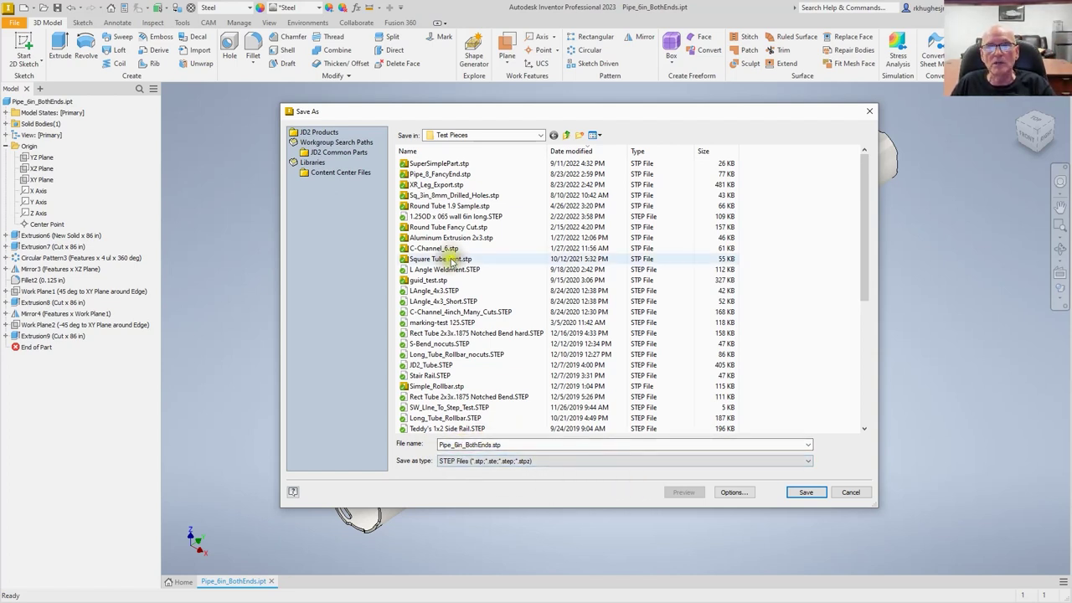
{"action": "left_click", "coordinate": [802, 492]}
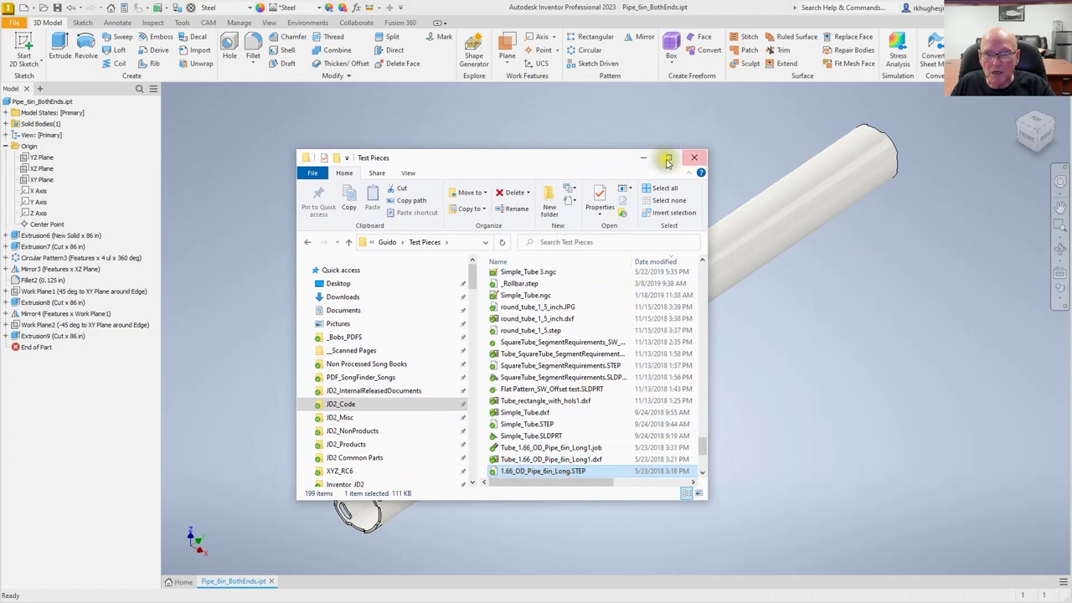
Step: Locate Pipe_6in_BothEnds.stp in the Test Pieces folder and import it into Cam-A-Lot Rotary
{"action": "left_click_drag", "start_coordinate": [700, 444], "coordinate": [702, 270]}
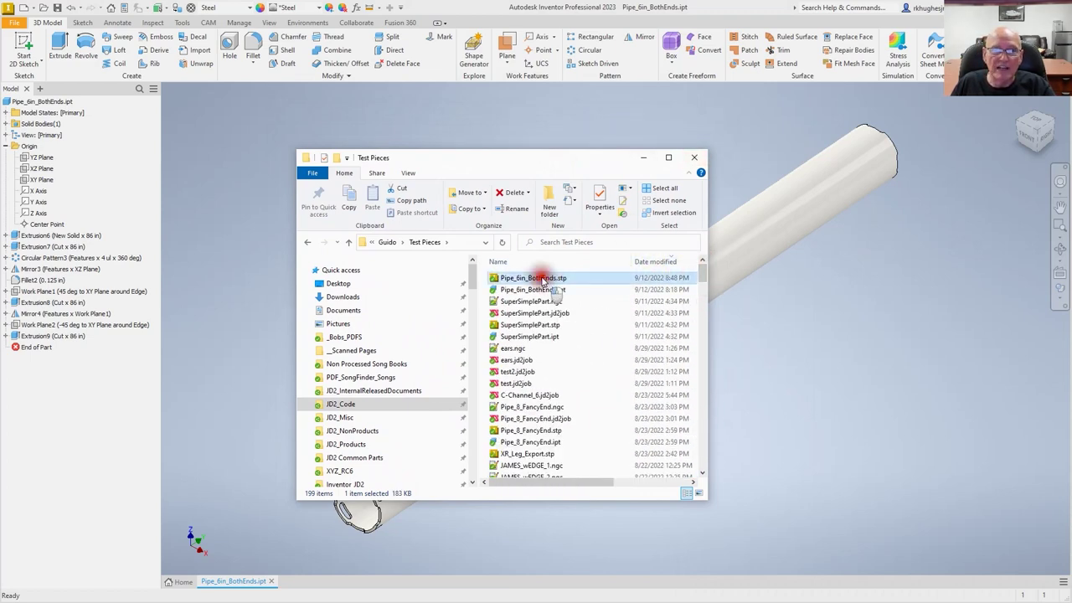
{"action": "left_click", "coordinate": [643, 157]}
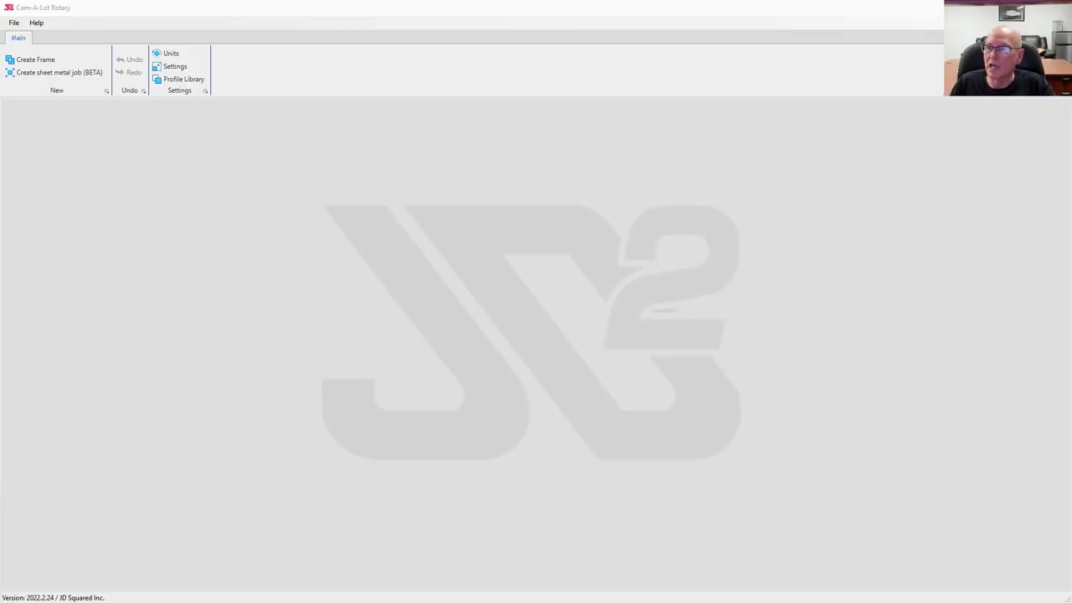
{"action": "left_click_drag", "start_coordinate": [1071, 418], "coordinate": [844, 269]}
{"action": "left_click_drag", "start_coordinate": [871, 395], "coordinate": [400, 316]}
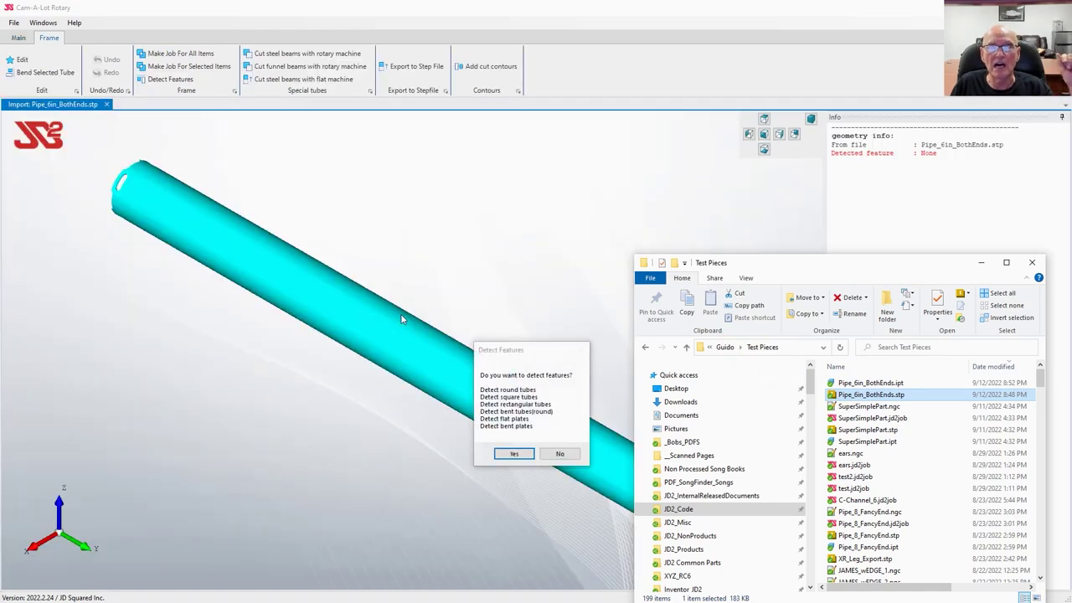
Step: Make a tube job from the imported pipe's detected features and save it as Pipe_6in_BothEnds
{"action": "left_click", "coordinate": [513, 454]}
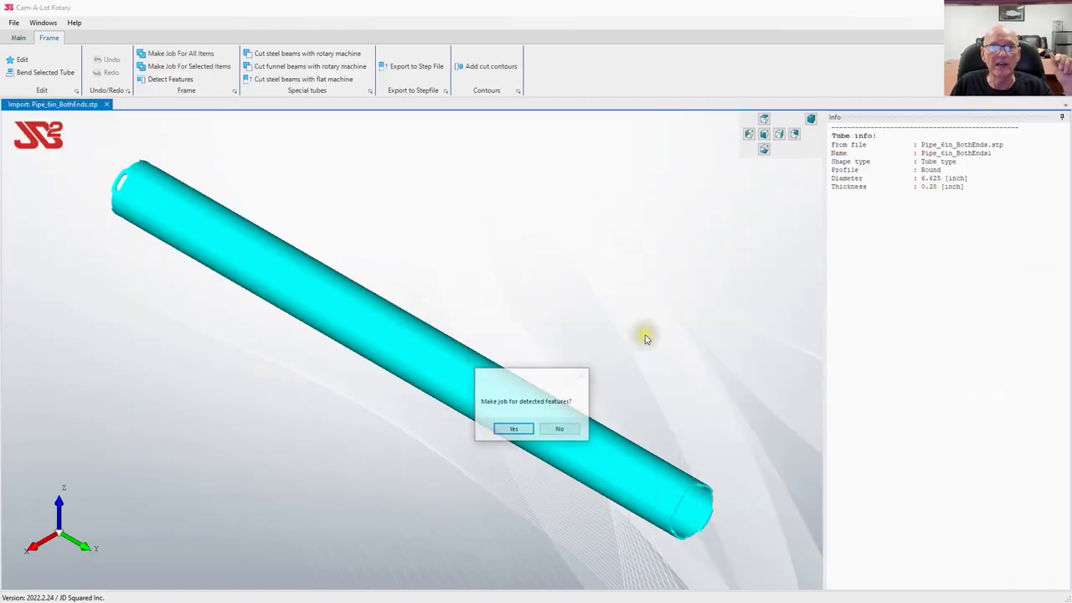
{"action": "left_click", "coordinate": [502, 431]}
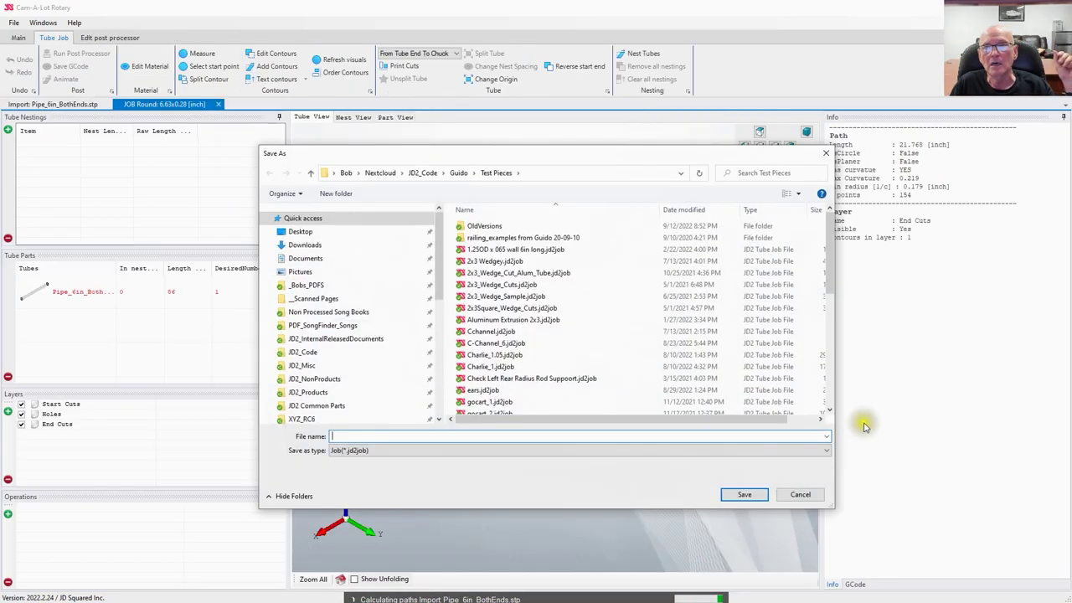
{"action": "left_click", "coordinate": [390, 436]}
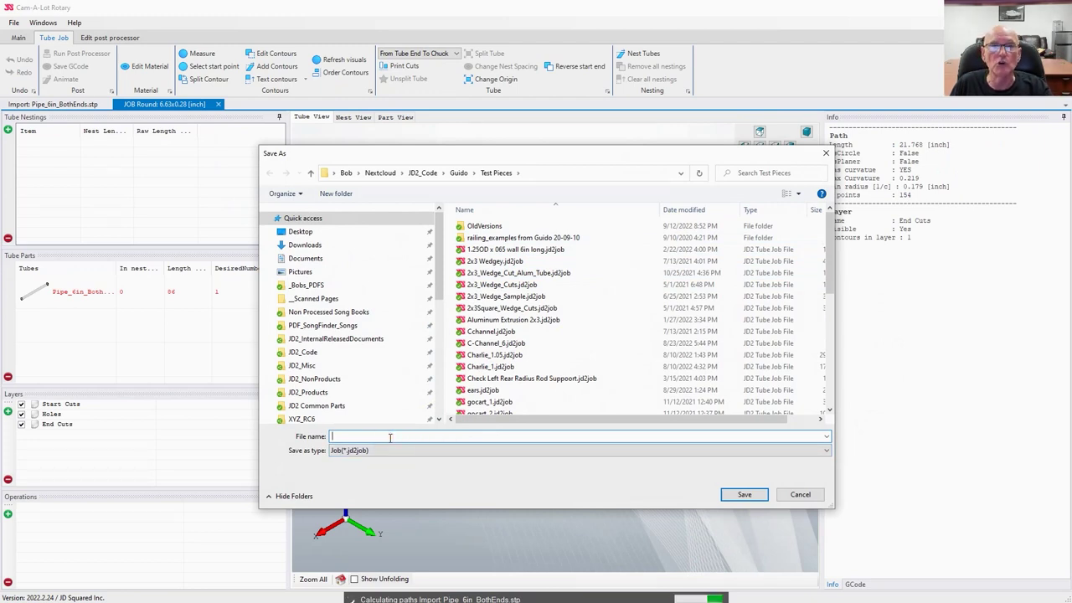
{"action": "type", "text": "Pipe_6in_BothEnds"}
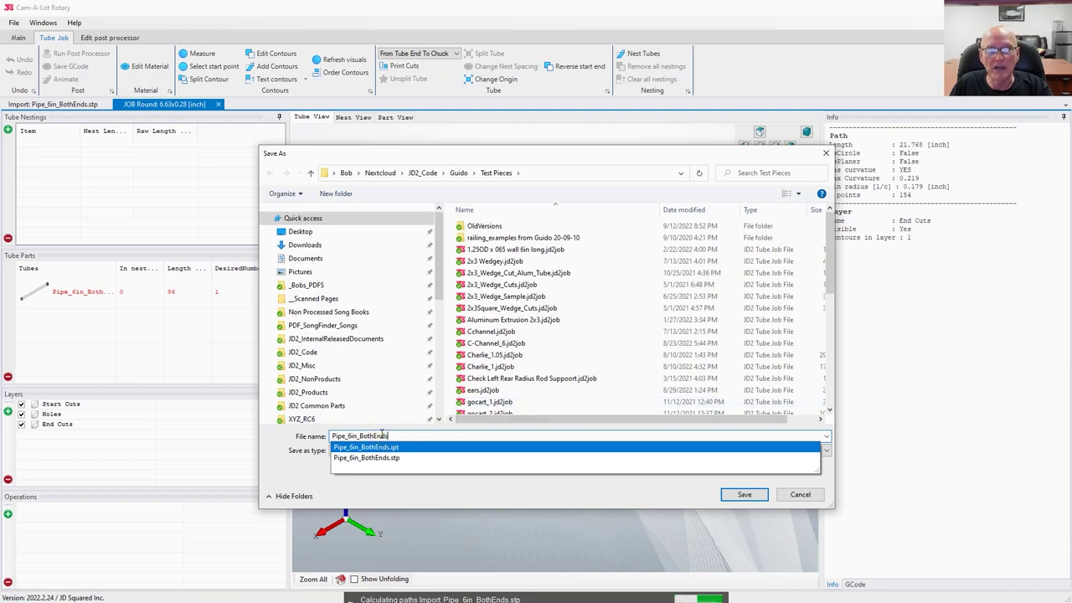
{"action": "left_click", "coordinate": [742, 494]}
Step: Check the Test Pieces folder for the saved file Pipe_6in_BothEnds.jd2job and move the folder window aside
{"action": "key", "text": "alt+Tab"}
{"action": "scroll", "coordinate": [896, 415], "scroll_direction": "up", "scroll_amount": 1}
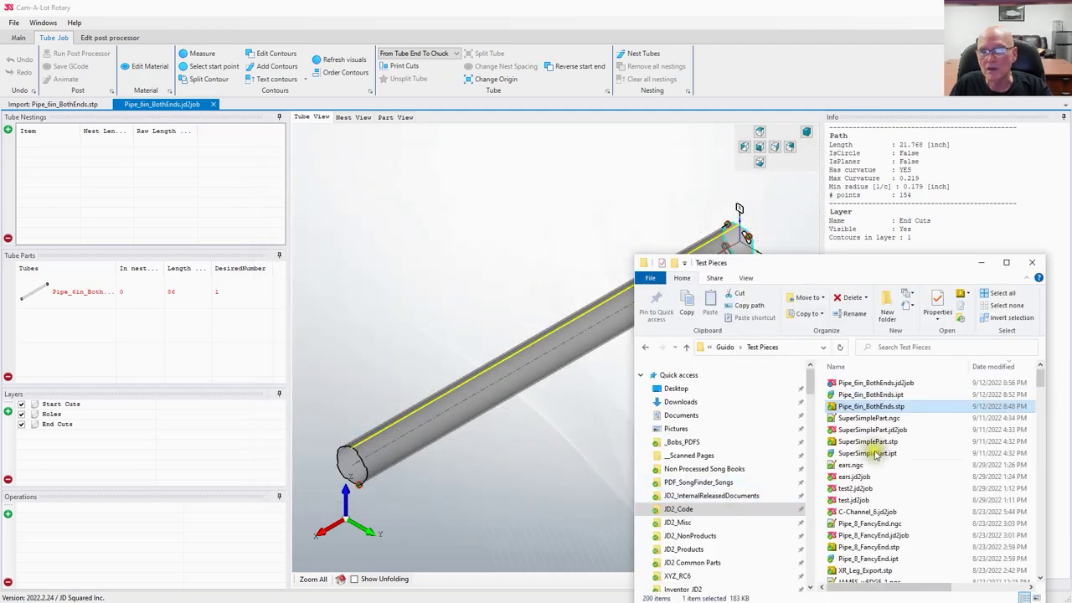
{"action": "left_click", "coordinate": [875, 382]}
{"action": "left_click_drag", "start_coordinate": [814, 268], "coordinate": [1070, 303]}
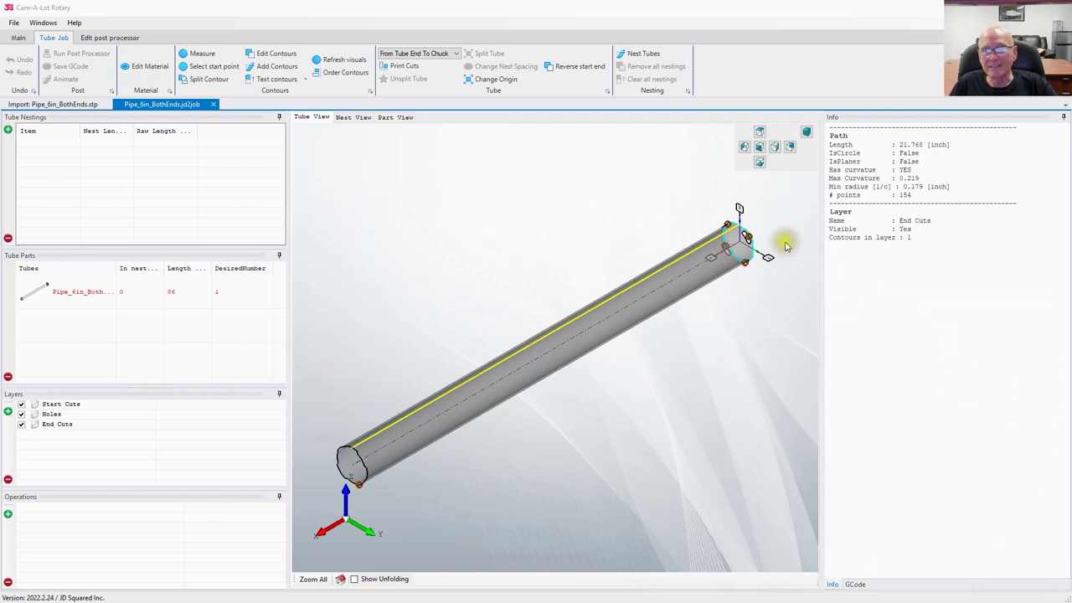
Step: Reverse the start end of tube Pipe_6in_BothEnds1 and inspect the holes at its start end
{"action": "left_click", "coordinate": [807, 132]}
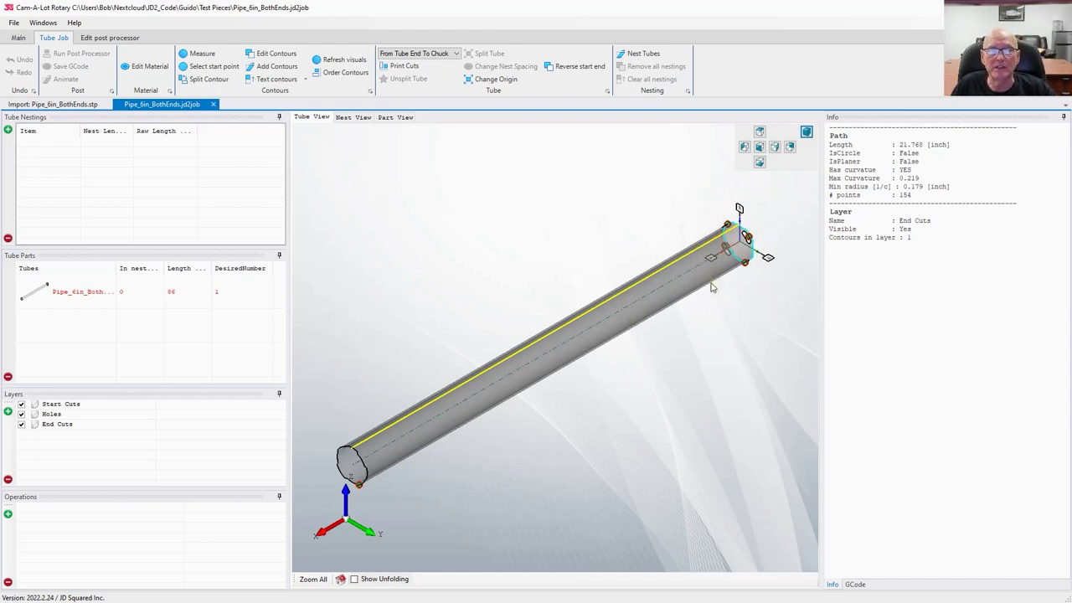
{"action": "left_click", "coordinate": [551, 66]}
{"action": "left_click", "coordinate": [866, 161]}
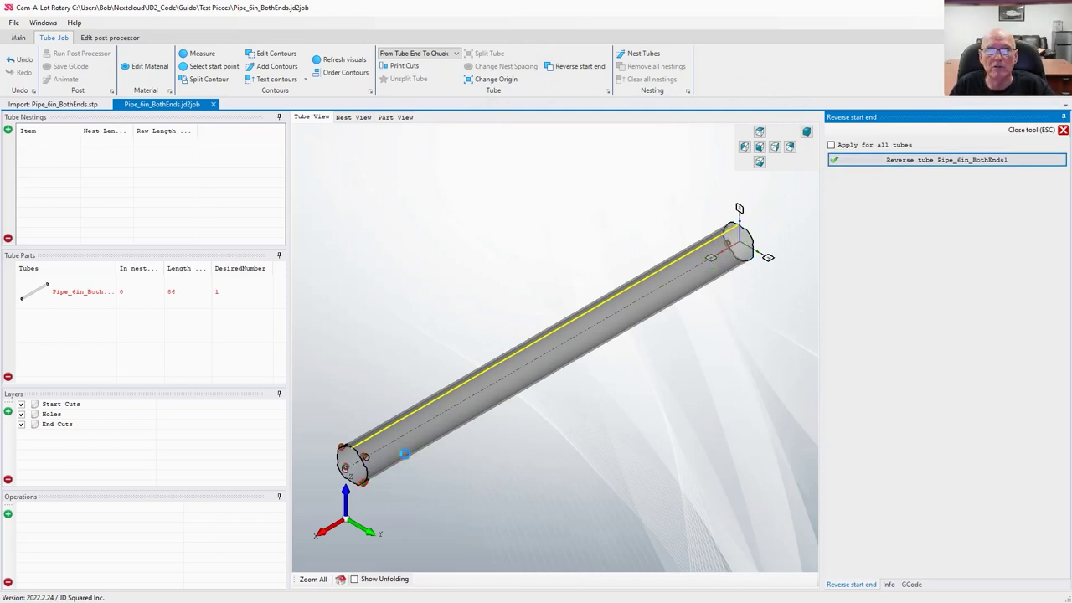
{"action": "scroll", "coordinate": [327, 475], "scroll_direction": "up", "scroll_amount": 5}
{"action": "mouse_move", "coordinate": [410, 434]}
{"action": "left_mouse_down"}
{"action": "mouse_move", "coordinate": [545, 493]}
{"action": "mouse_move", "coordinate": [382, 442]}
{"action": "mouse_move", "coordinate": [393, 443]}
{"action": "left_mouse_up"}
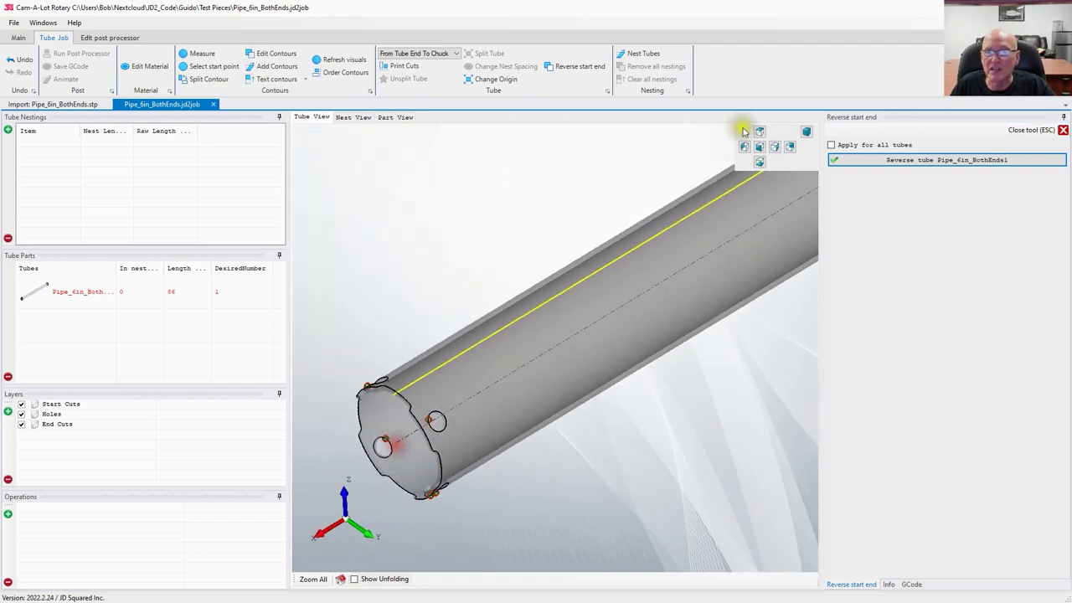
Step: Leave the reverse start end tool and highlight the Start Cuts, Holes and End Cuts layers in turn to check their contours
{"action": "left_click", "coordinate": [805, 131]}
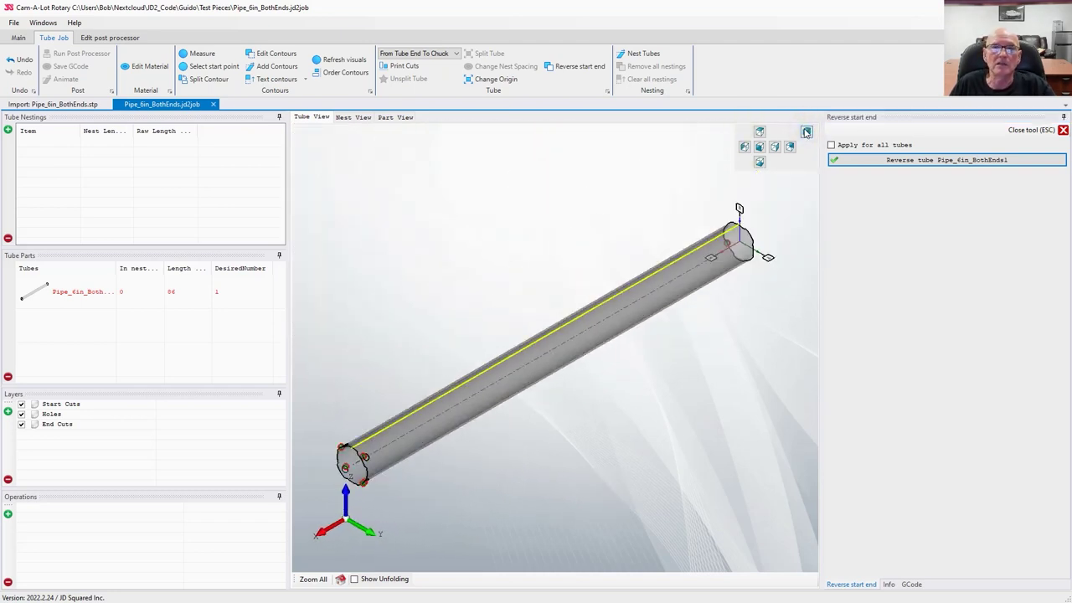
{"action": "left_click", "coordinate": [1021, 133]}
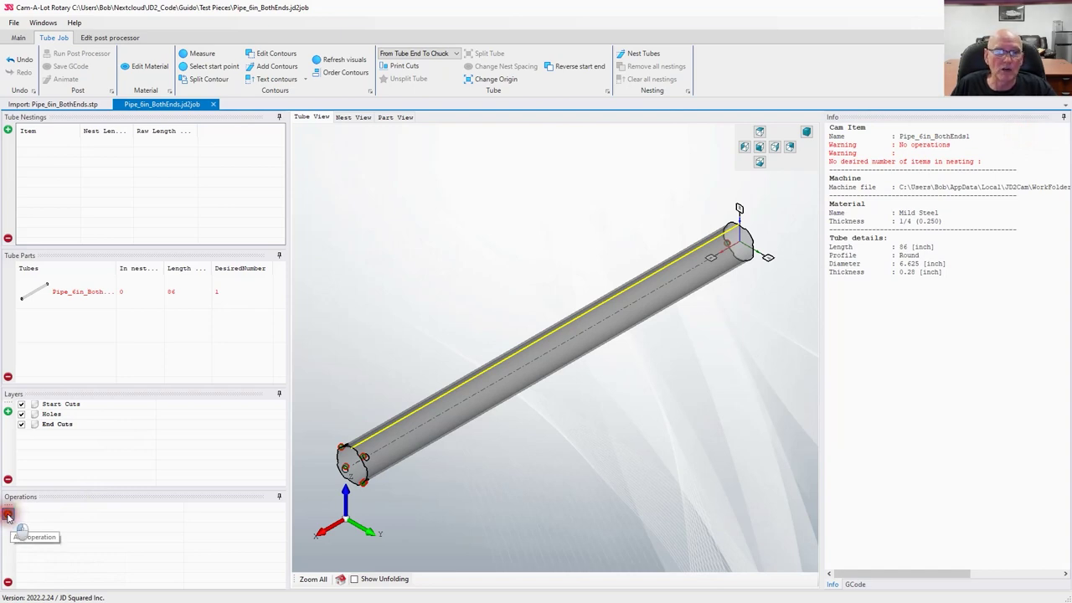
{"action": "left_click", "coordinate": [60, 404]}
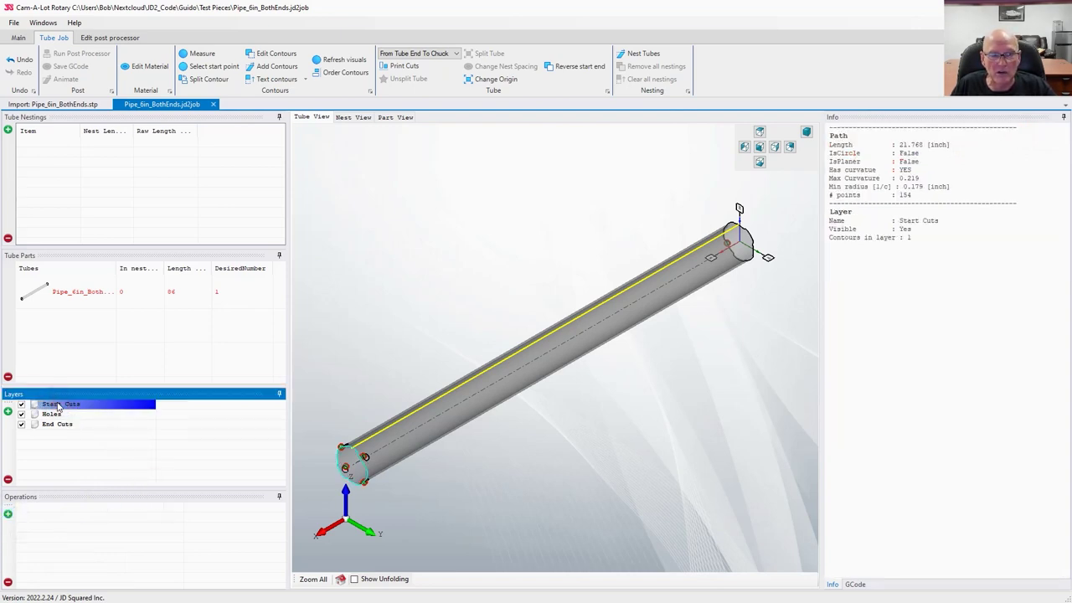
{"action": "scroll", "coordinate": [351, 460], "scroll_direction": "up", "scroll_amount": 3}
{"action": "left_click", "coordinate": [51, 414]}
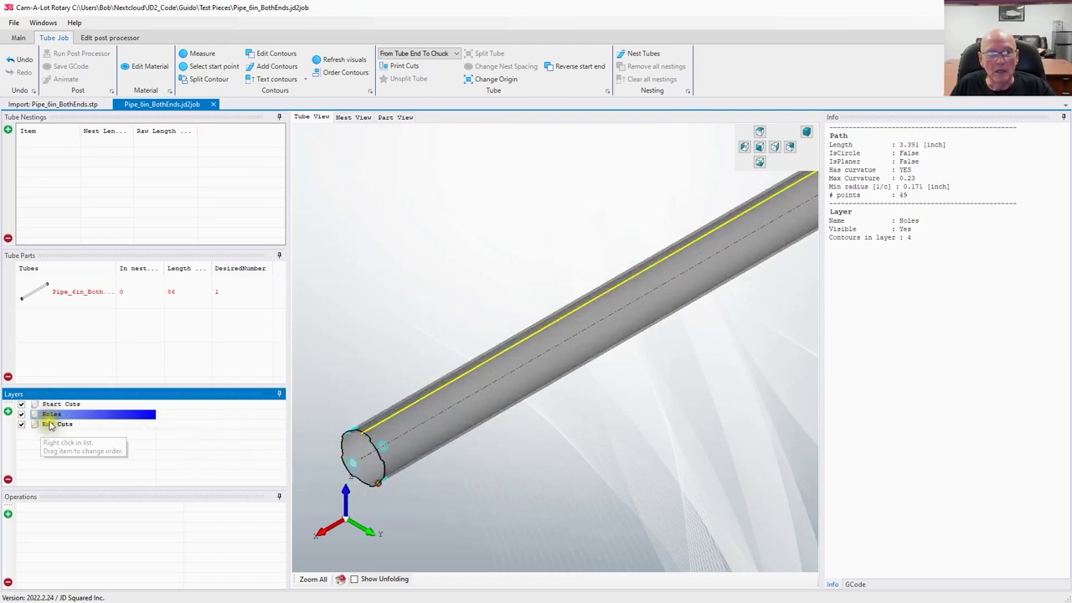
{"action": "left_click", "coordinate": [58, 425]}
{"action": "scroll", "coordinate": [538, 431], "scroll_direction": "down", "scroll_amount": 5}
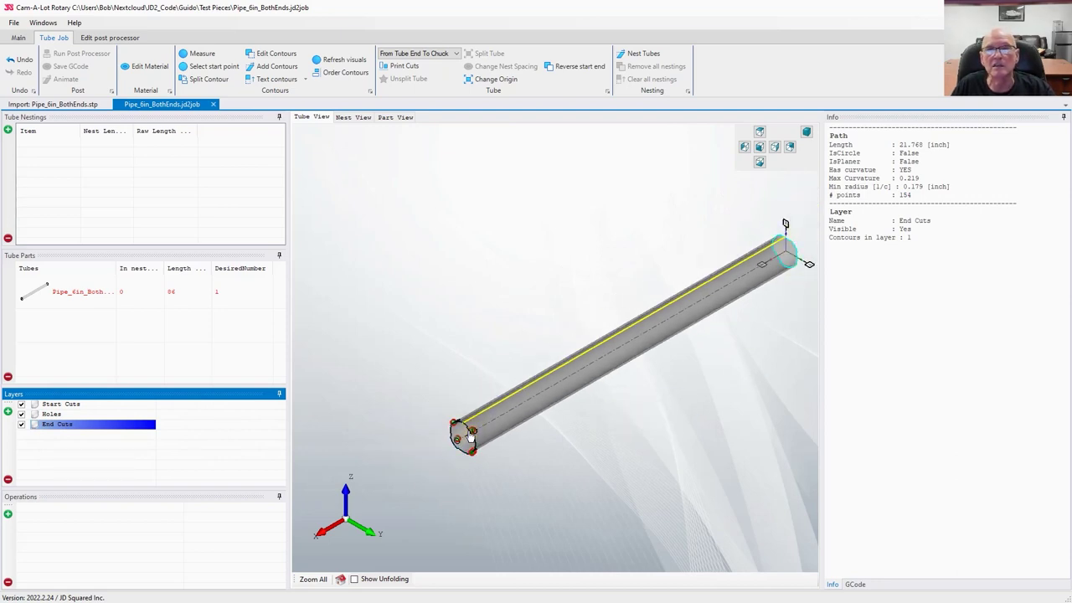
Step: Create plasma tool operations for all layers using 65A Shielded consumables
{"action": "left_click", "coordinate": [8, 514]}
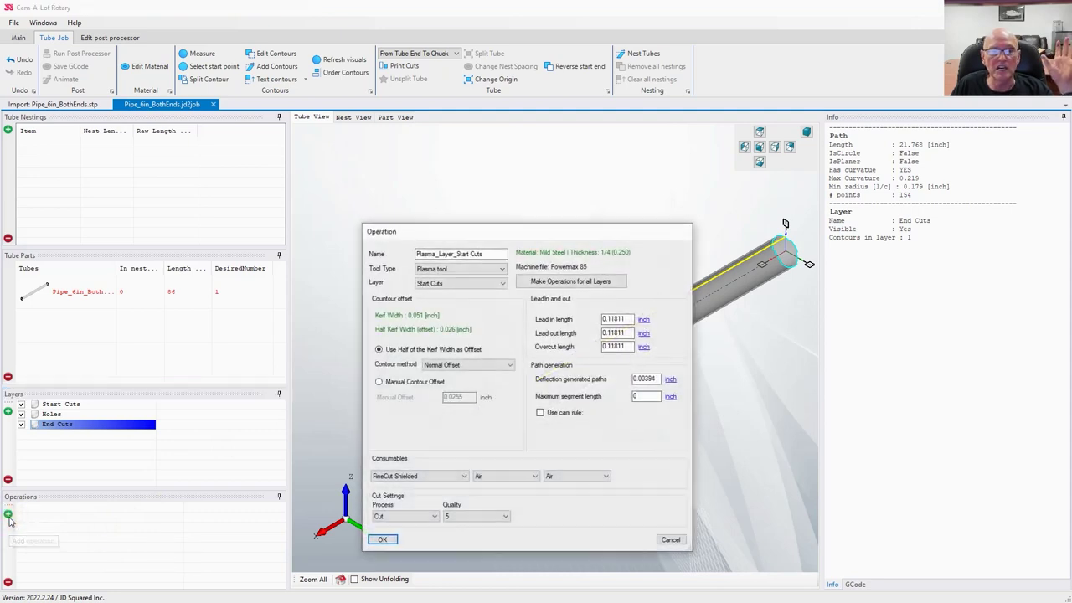
{"action": "left_click", "coordinate": [393, 475]}
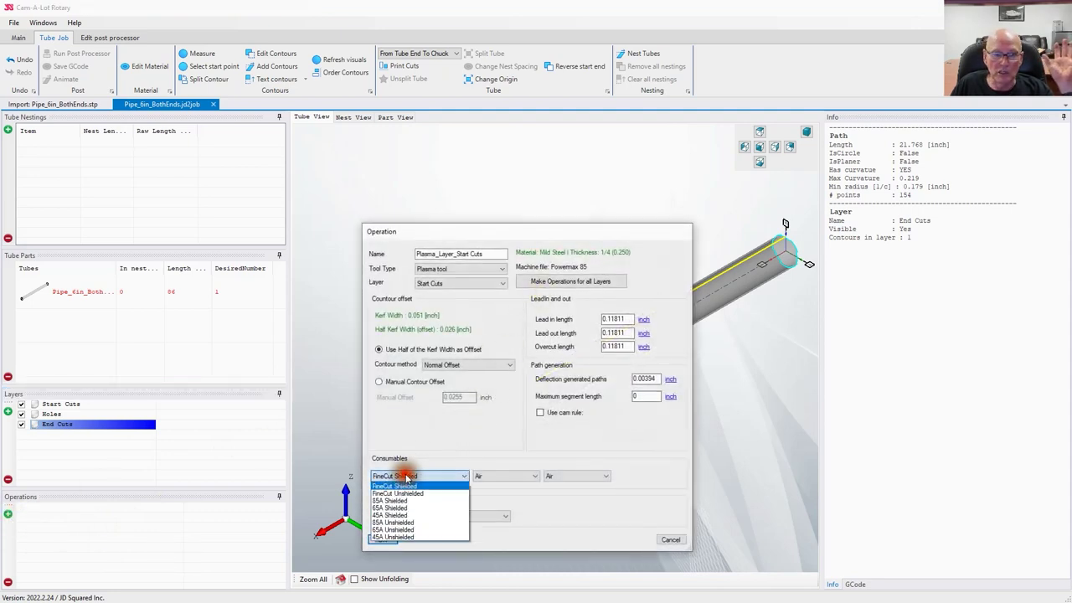
{"action": "left_click", "coordinate": [393, 507]}
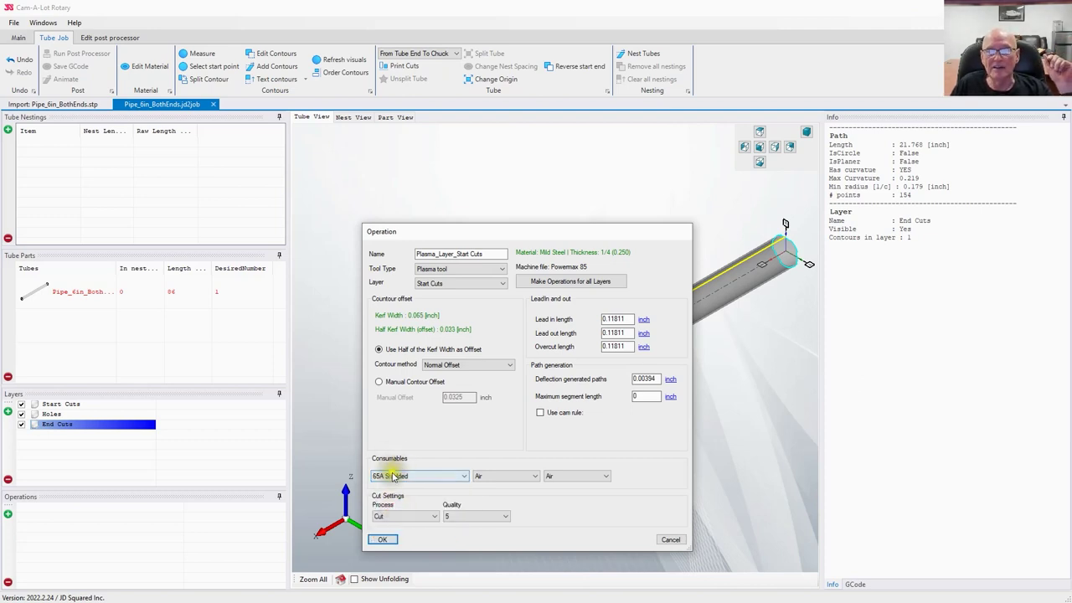
{"action": "left_click", "coordinate": [567, 283]}
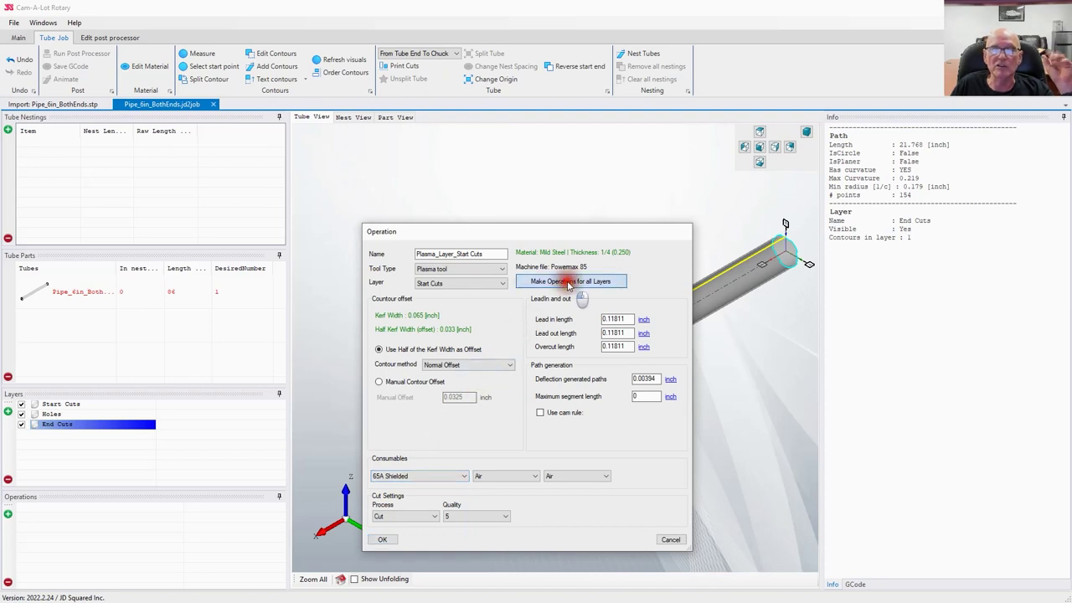
{"action": "left_click", "coordinate": [473, 284]}
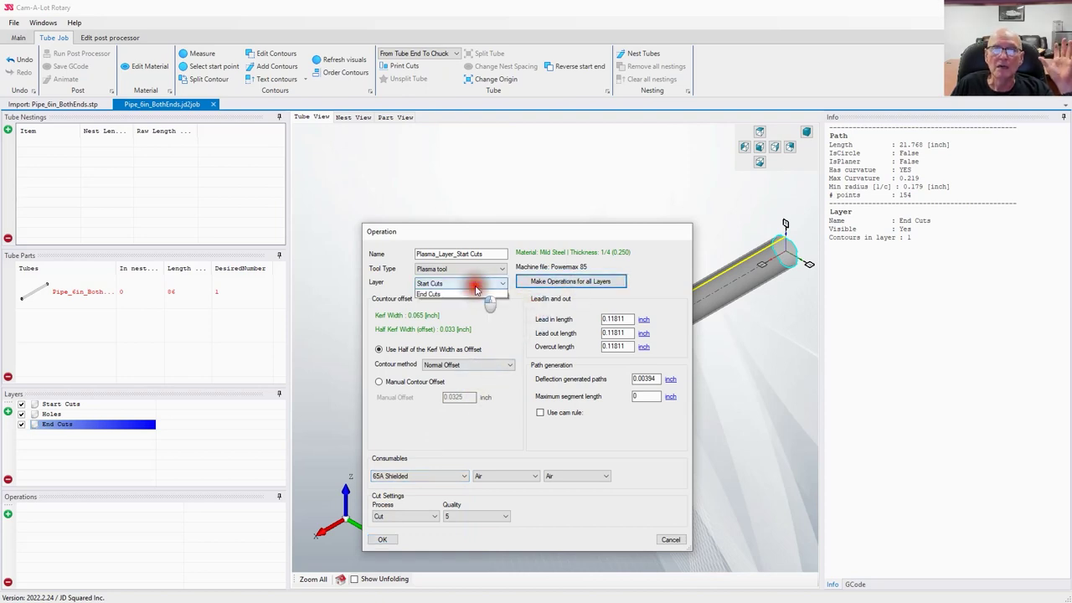
{"action": "left_click", "coordinate": [473, 293]}
{"action": "left_click", "coordinate": [557, 282]}
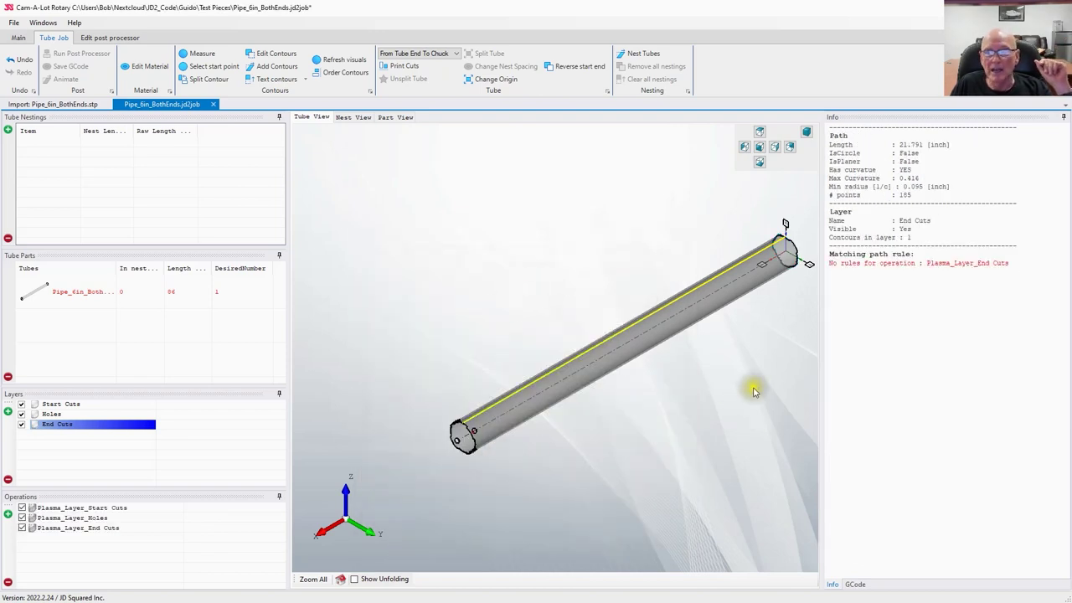
Step: Inspect the generated cut paths, lead-ins and directions around the notches and holes at the tube's start end
{"action": "scroll", "coordinate": [443, 440], "scroll_direction": "down", "scroll_amount": 2}
{"action": "scroll", "coordinate": [444, 446], "scroll_direction": "up", "scroll_amount": 5}
{"action": "mouse_move", "coordinate": [553, 378]}
{"action": "left_mouse_down"}
{"action": "mouse_move", "coordinate": [460, 402]}
{"action": "mouse_move", "coordinate": [520, 369]}
{"action": "left_mouse_up"}
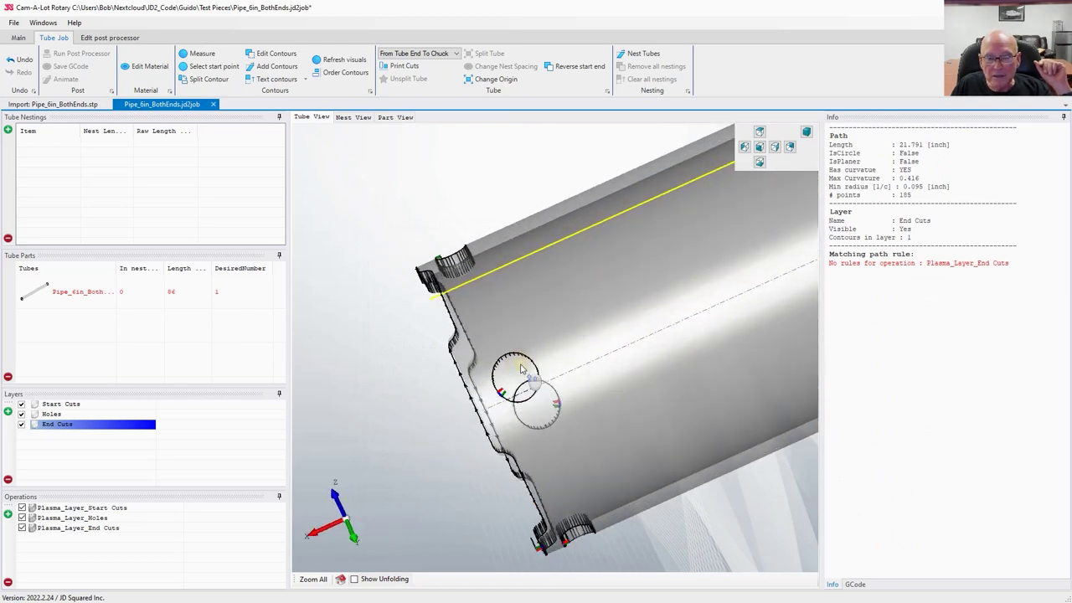
{"action": "scroll", "coordinate": [517, 365], "scroll_direction": "up", "scroll_amount": 6}
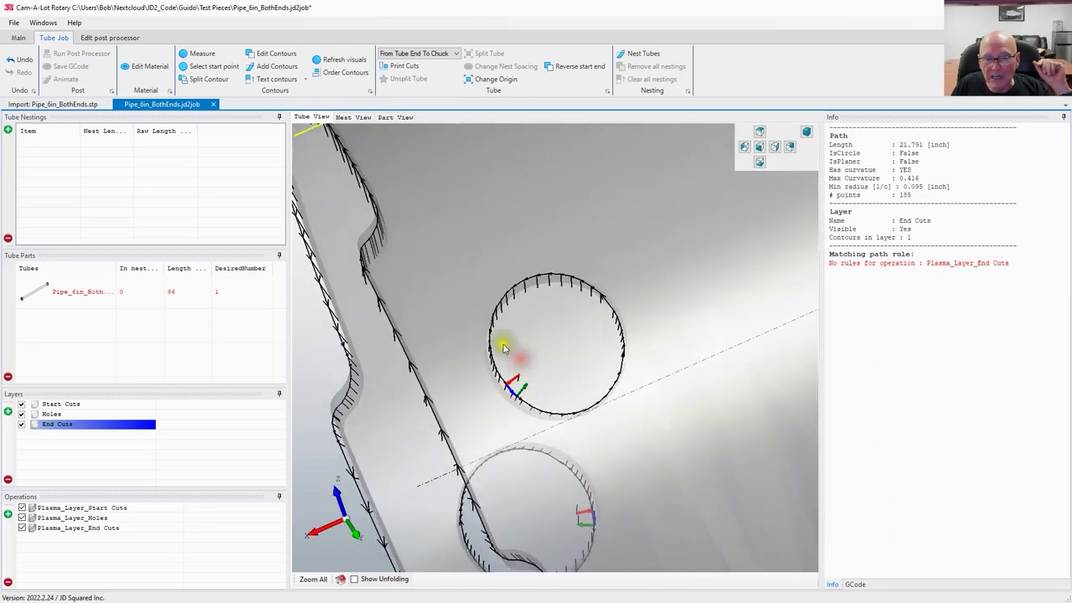
{"action": "scroll", "coordinate": [506, 348], "scroll_direction": "up", "scroll_amount": 2}
{"action": "scroll", "coordinate": [620, 451], "scroll_direction": "down", "scroll_amount": 1}
{"action": "scroll", "coordinate": [622, 452], "scroll_direction": "down", "scroll_amount": 5}
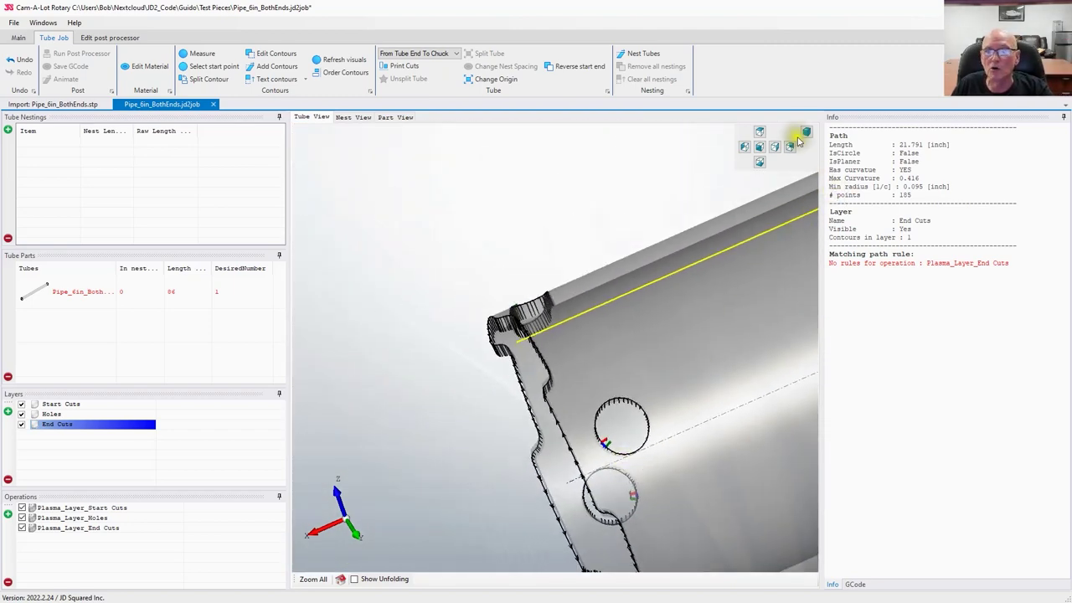
{"action": "left_click", "coordinate": [804, 134]}
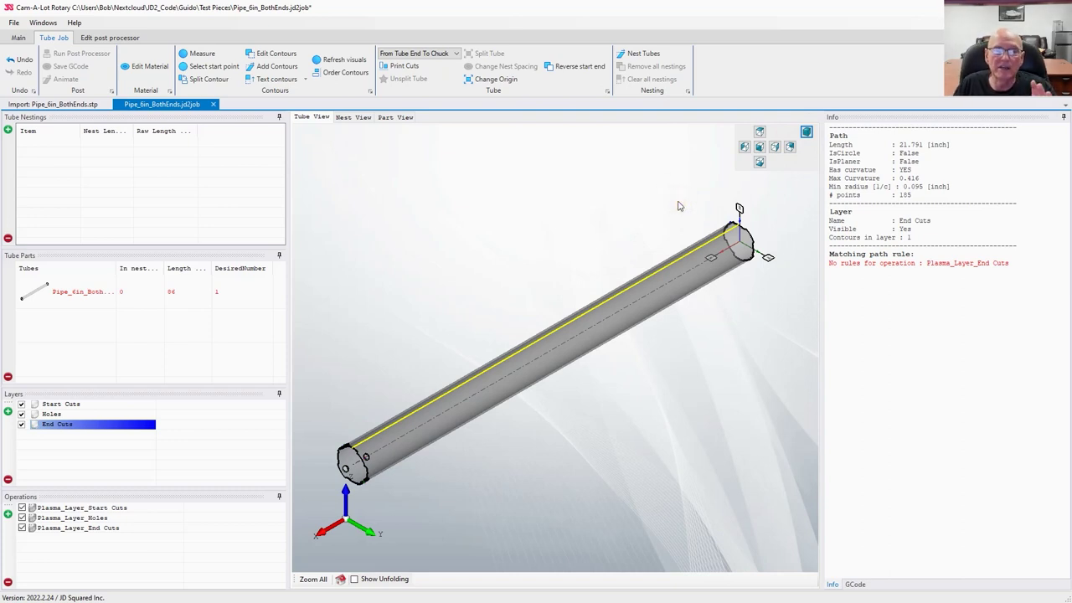
Step: Nest the tube part in a raw tube with a raw length of 88 inches
{"action": "left_click", "coordinate": [642, 52]}
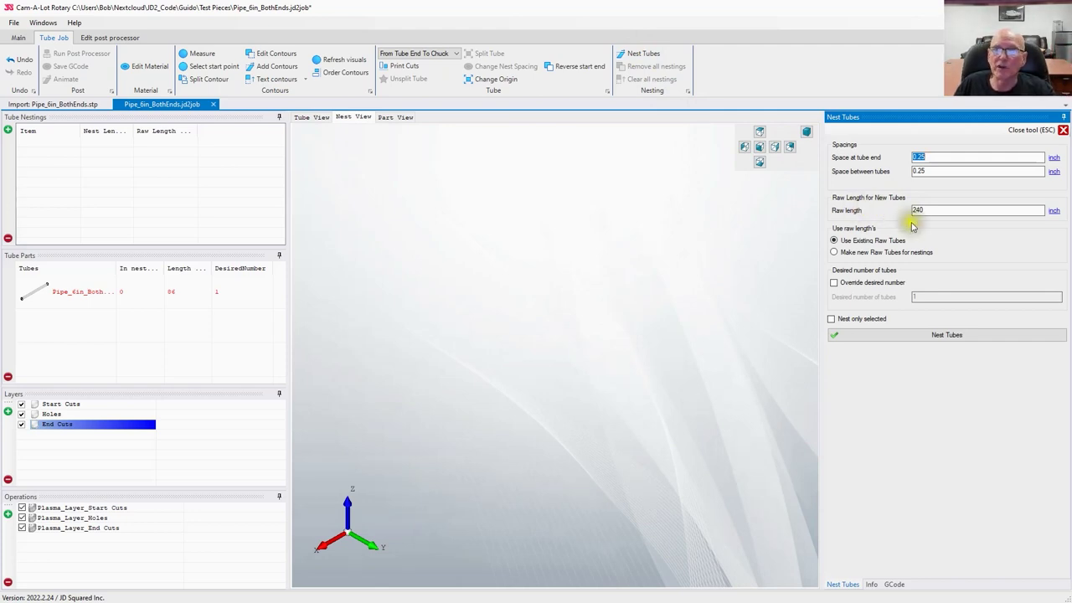
{"action": "left_click_drag", "start_coordinate": [942, 210], "coordinate": [875, 211]}
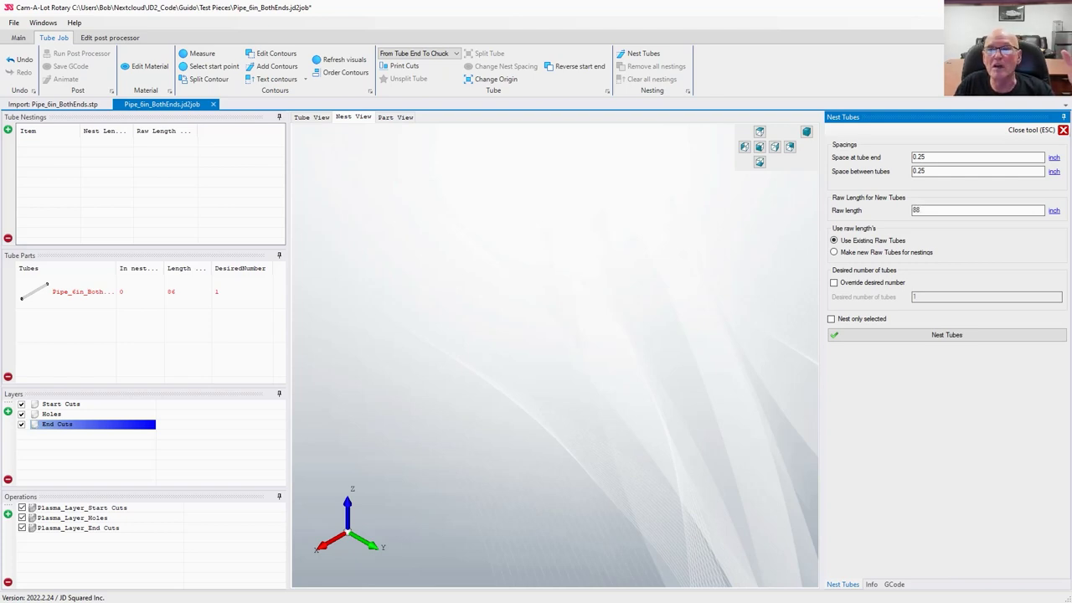
{"action": "left_click", "coordinate": [921, 334]}
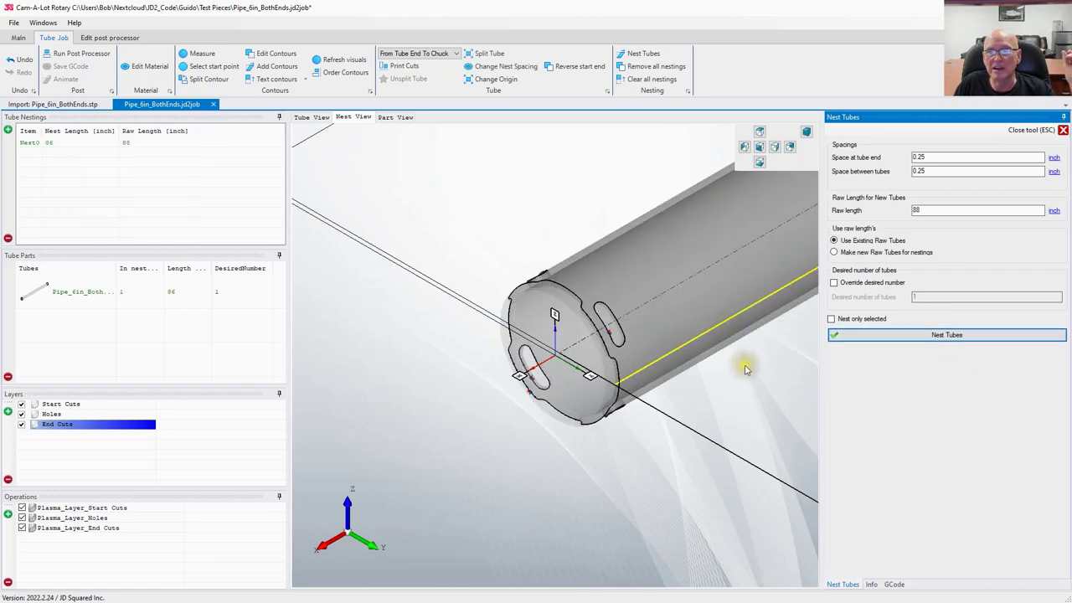
Step: Examine the nested tube's position in the raw length and its chuck end, and close the nesting tool
{"action": "left_click", "coordinate": [806, 133]}
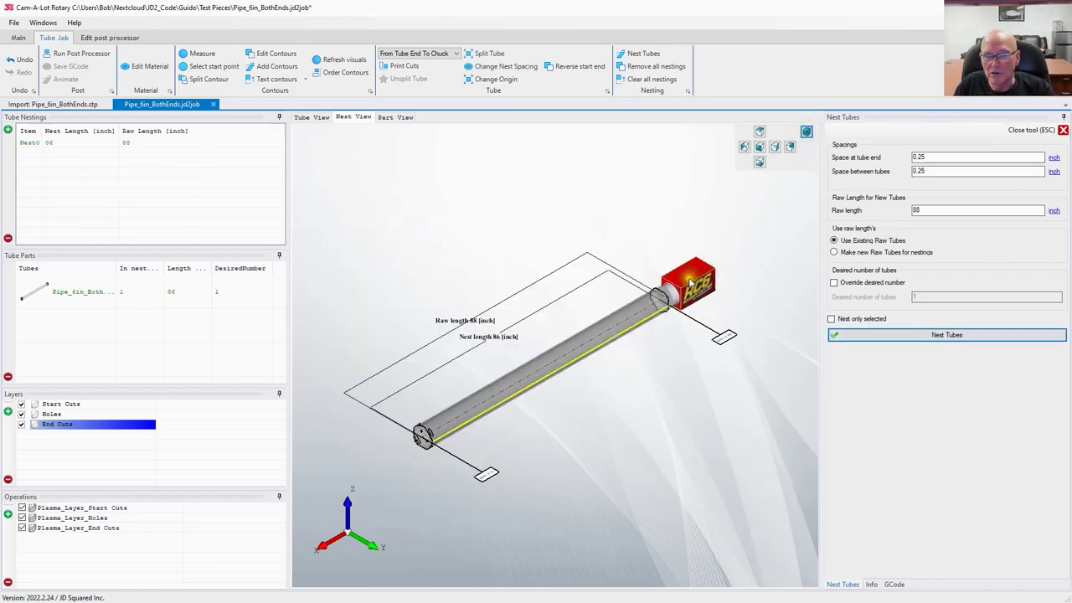
{"action": "scroll", "coordinate": [677, 371], "scroll_direction": "down", "scroll_amount": 2}
{"action": "scroll", "coordinate": [700, 387], "scroll_direction": "up", "scroll_amount": 5}
{"action": "middle_click_drag", "start_coordinate": [700, 388], "coordinate": [726, 368]}
{"action": "scroll", "coordinate": [686, 323], "scroll_direction": "up", "scroll_amount": 2}
{"action": "scroll", "coordinate": [726, 368], "scroll_direction": "down", "scroll_amount": 4}
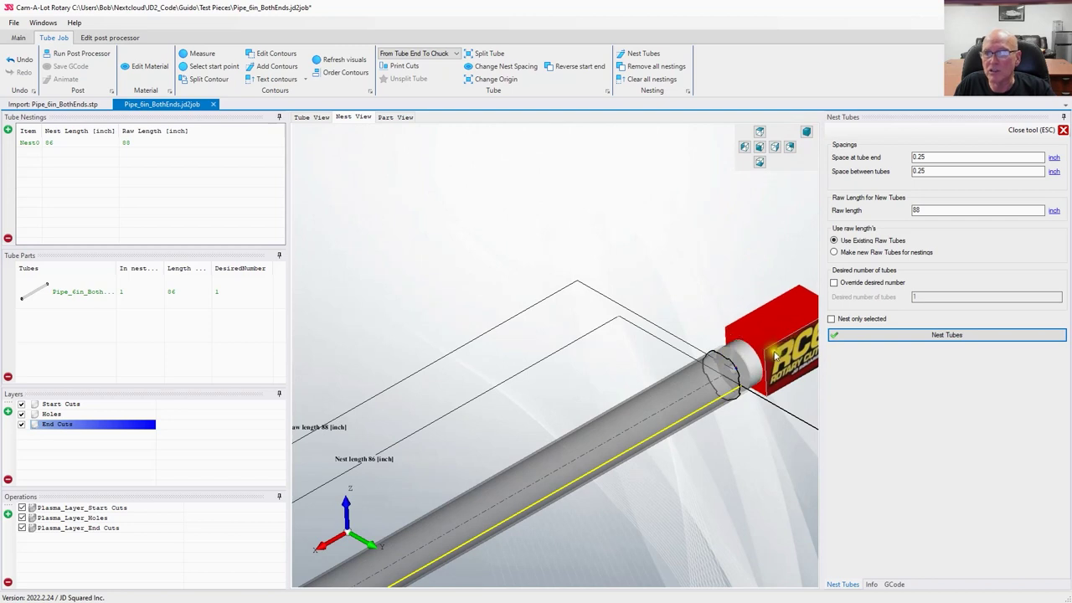
{"action": "left_click", "coordinate": [805, 133]}
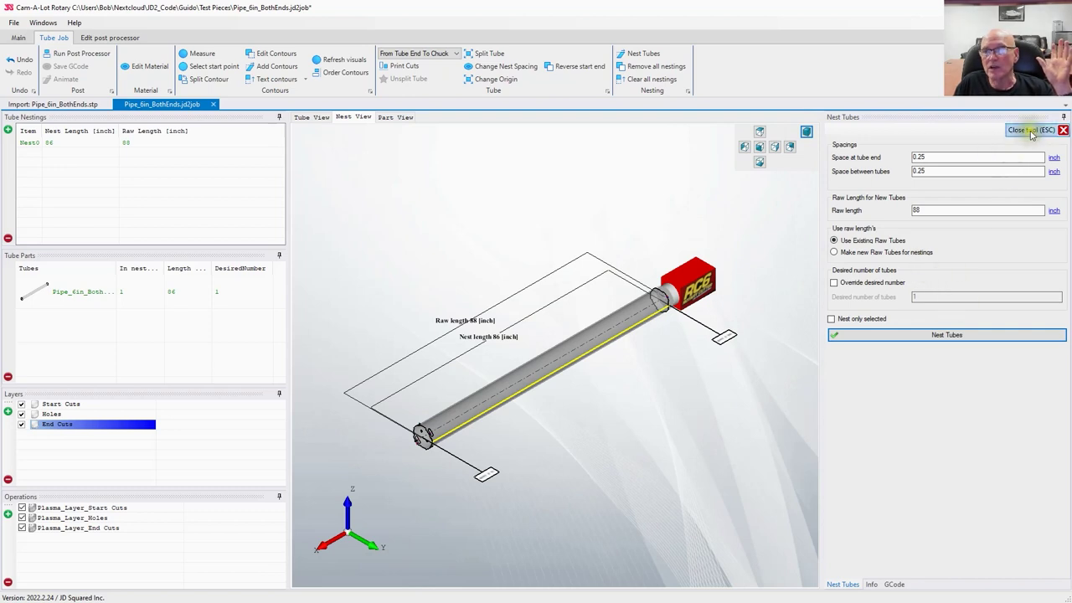
{"action": "left_click", "coordinate": [1032, 132]}
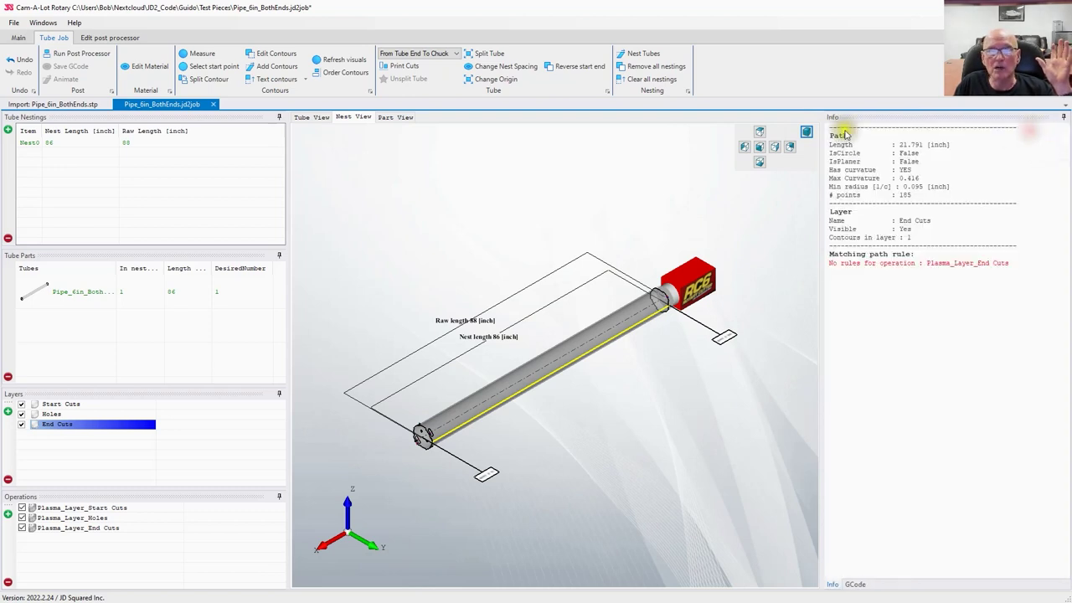
Step: Post-process the nest, save the G-code as Pipe_6in_BothEnds.ngc, and locate the file in the Test Pieces folder
{"action": "left_click", "coordinate": [80, 53]}
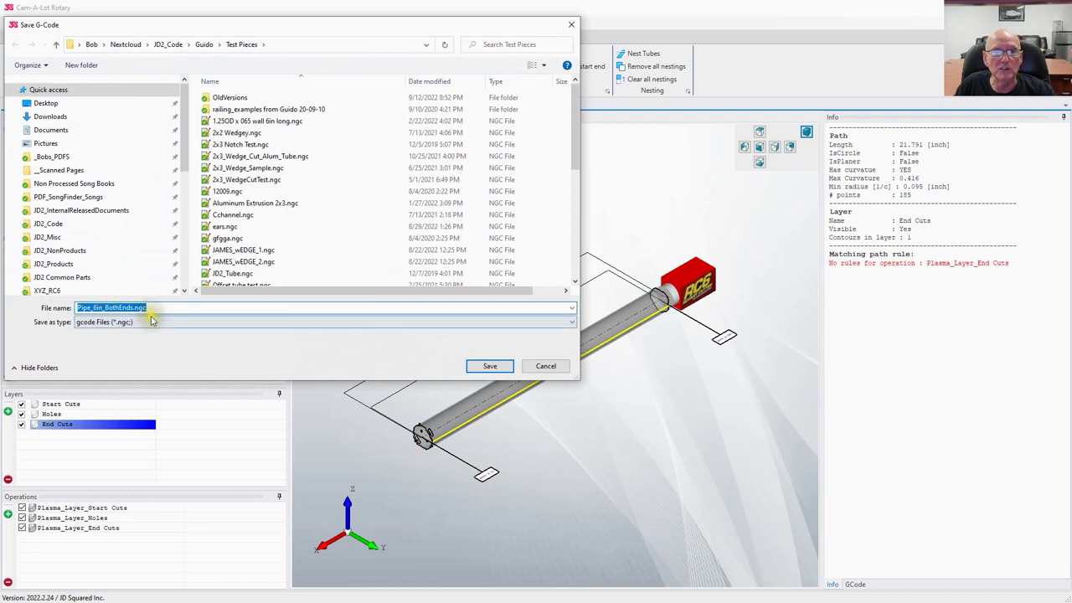
{"action": "left_click", "coordinate": [488, 367]}
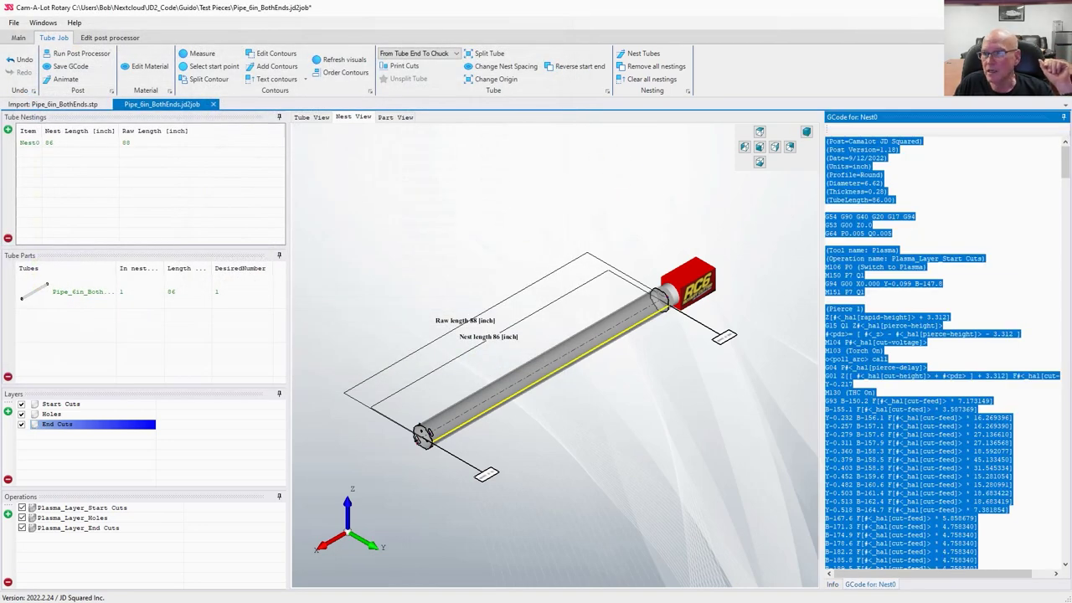
{"action": "key", "text": "alt+Tab"}
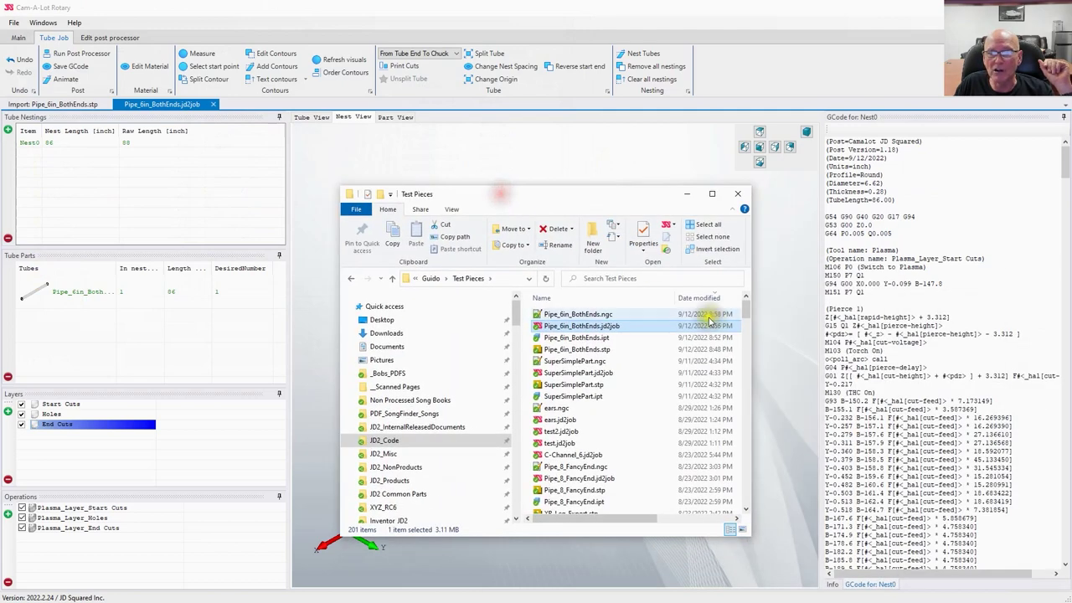
{"action": "left_click", "coordinate": [601, 314]}
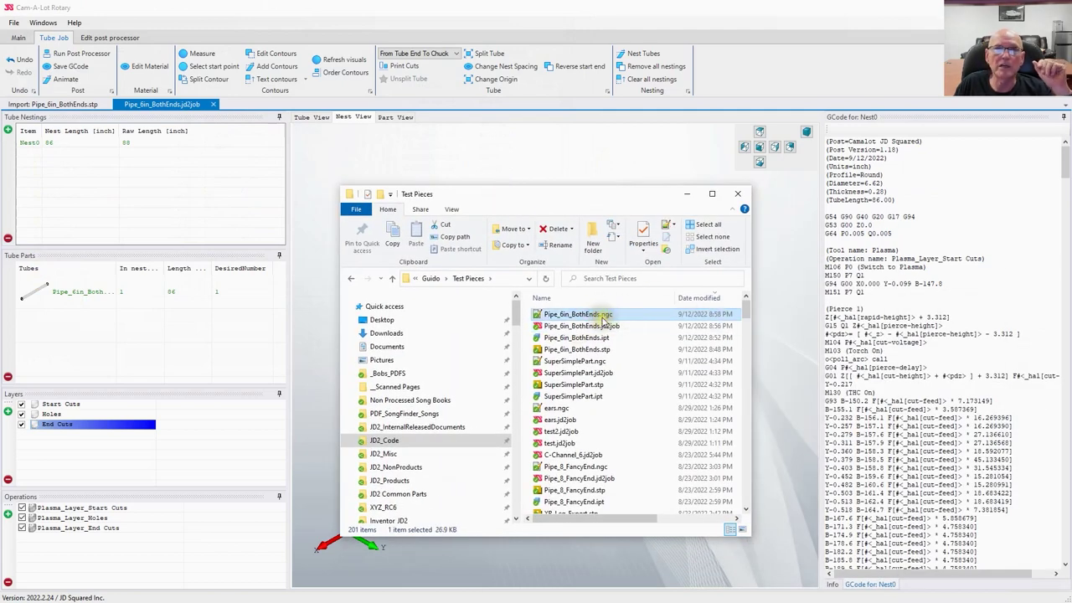